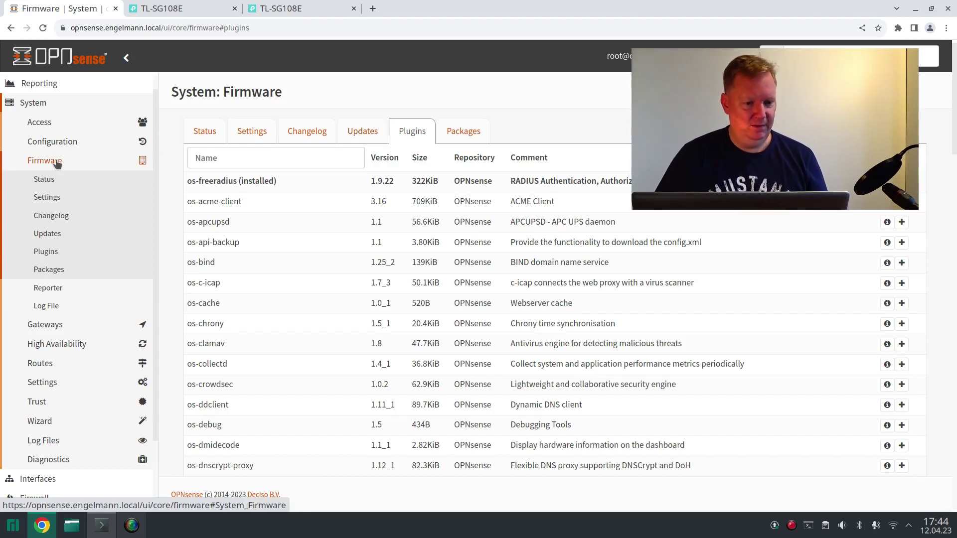
- Collapse System and go to Services > FreeRADIUS > General, with the service enabled
left_click(42, 107)
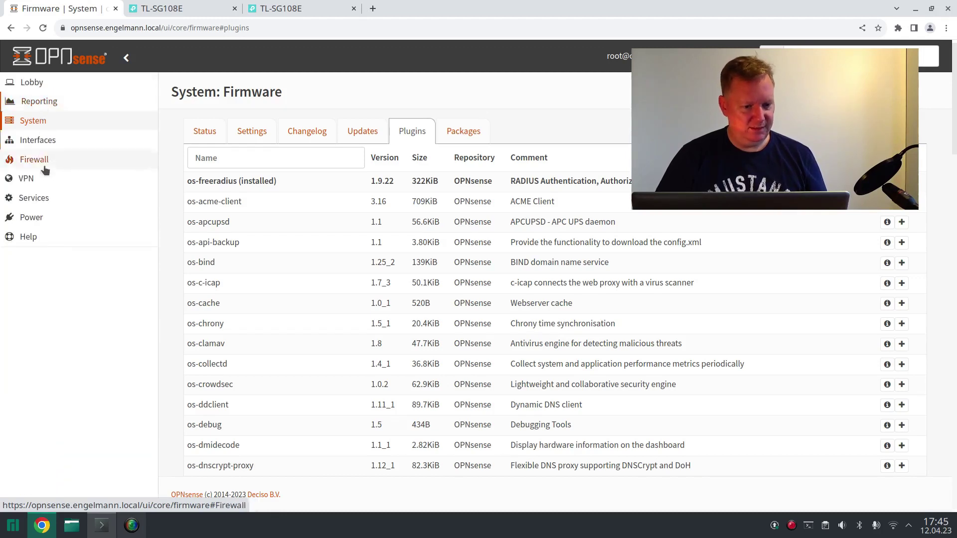
left_click(44, 202)
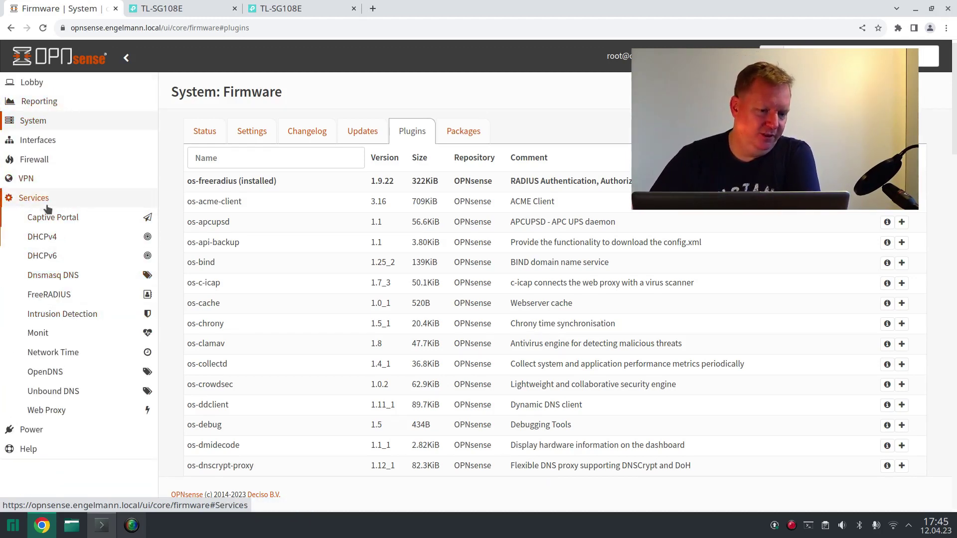
left_click(70, 297)
left_click(68, 310)
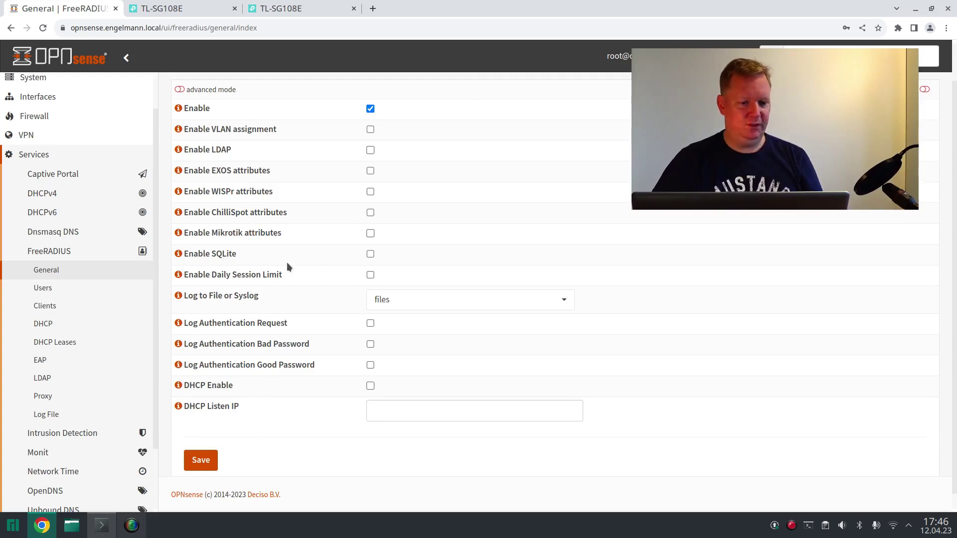
- Add a new FreeRADIUS client named 'TP Link AX1800' and enter its shared secret
left_click(65, 306)
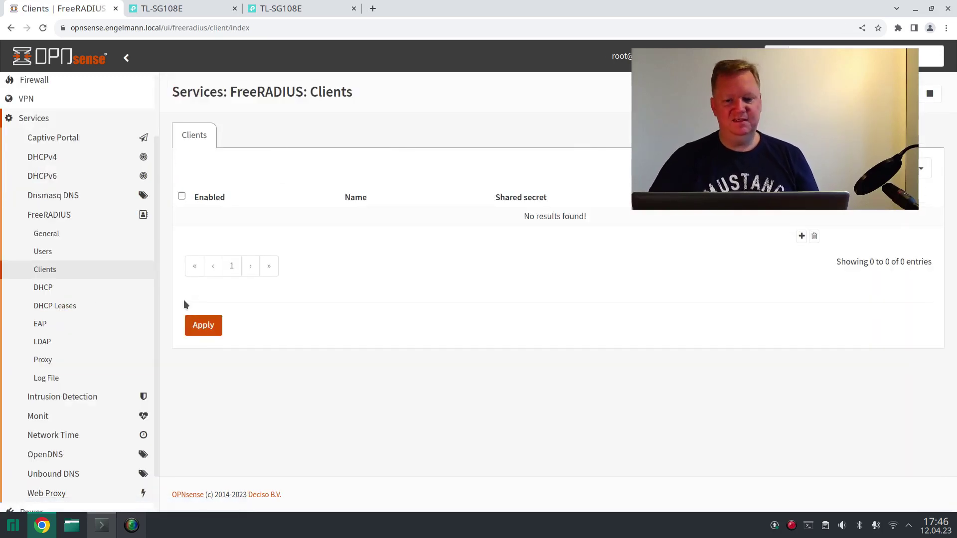
left_click(801, 236)
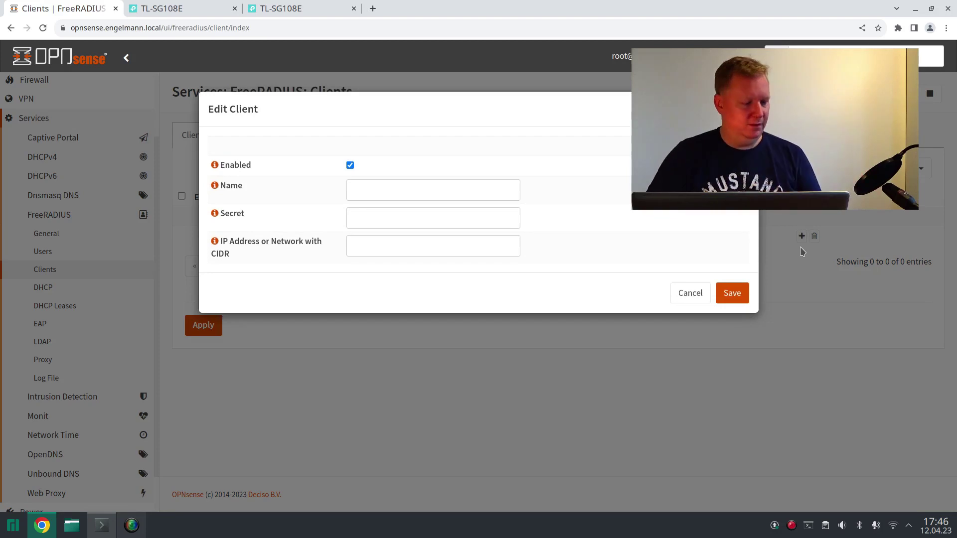
left_click(394, 195)
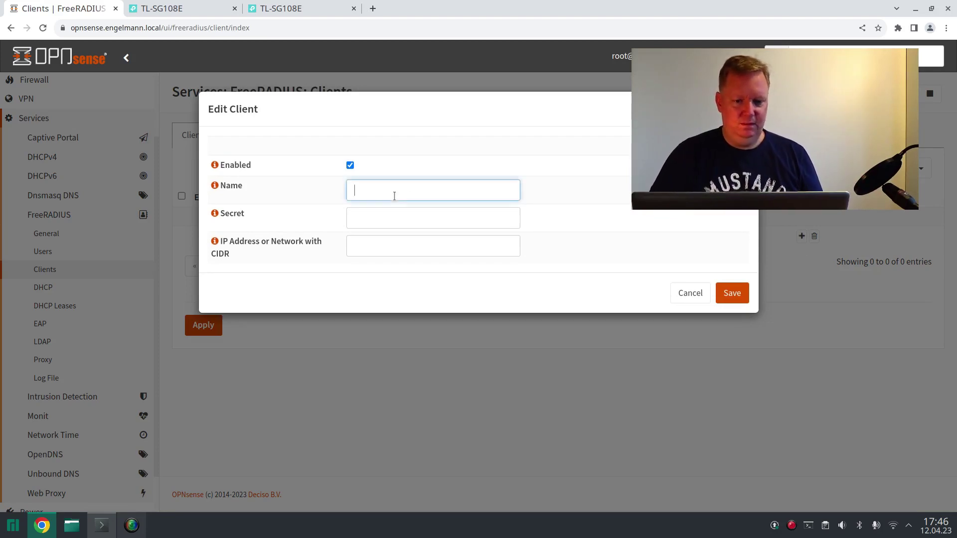
type("T")
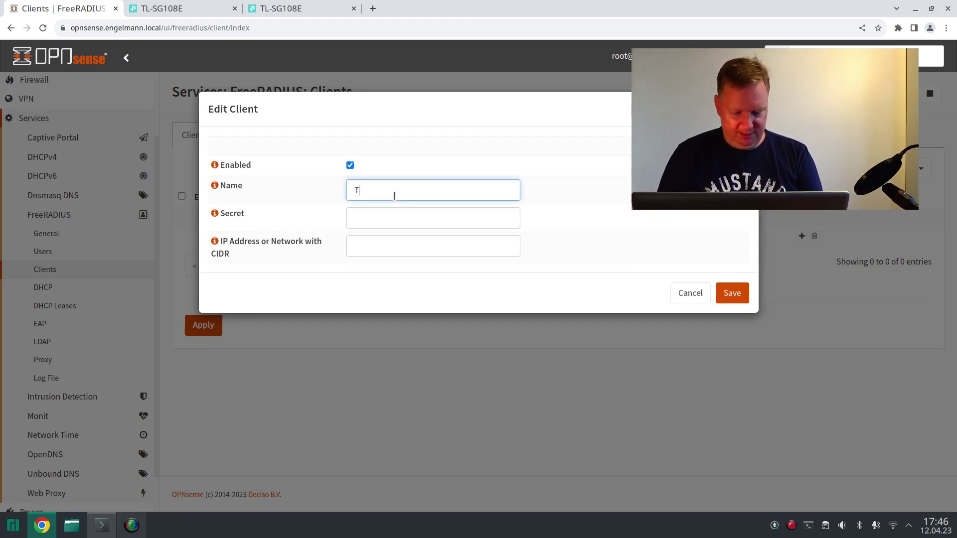
type("P Link")
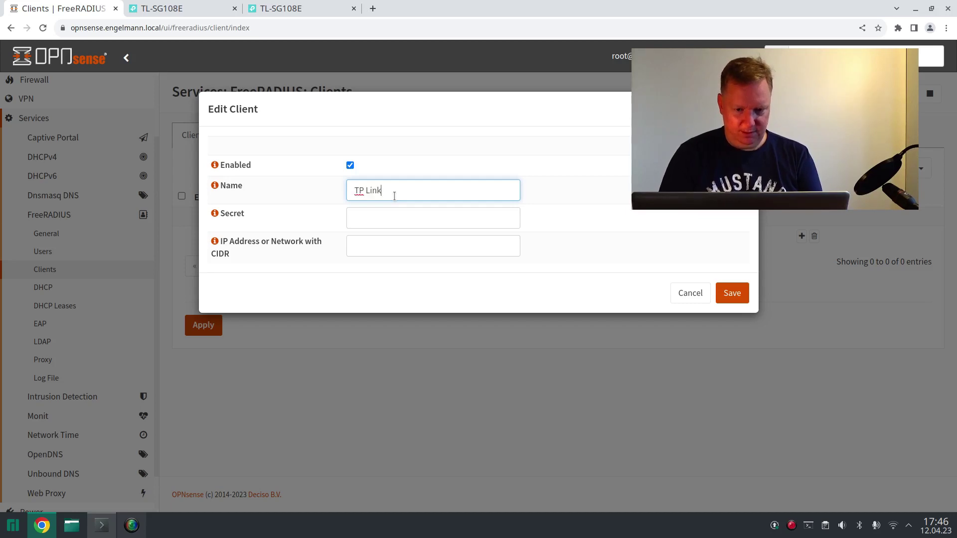
type(" AX")
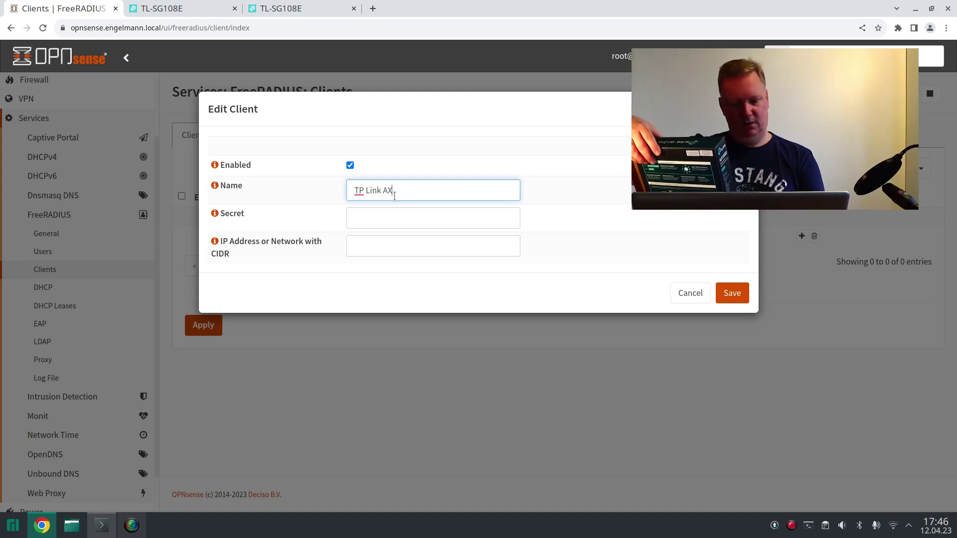
type("18")
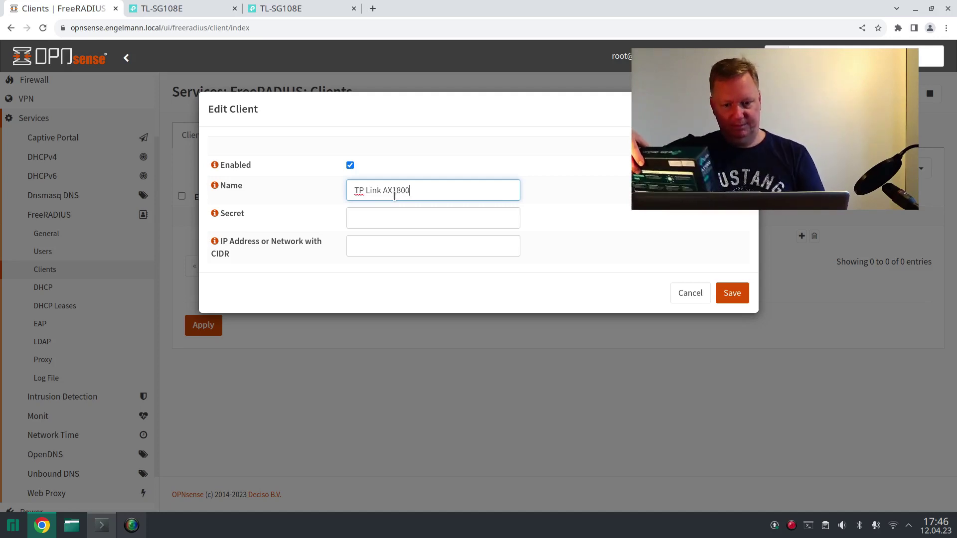
type("00")
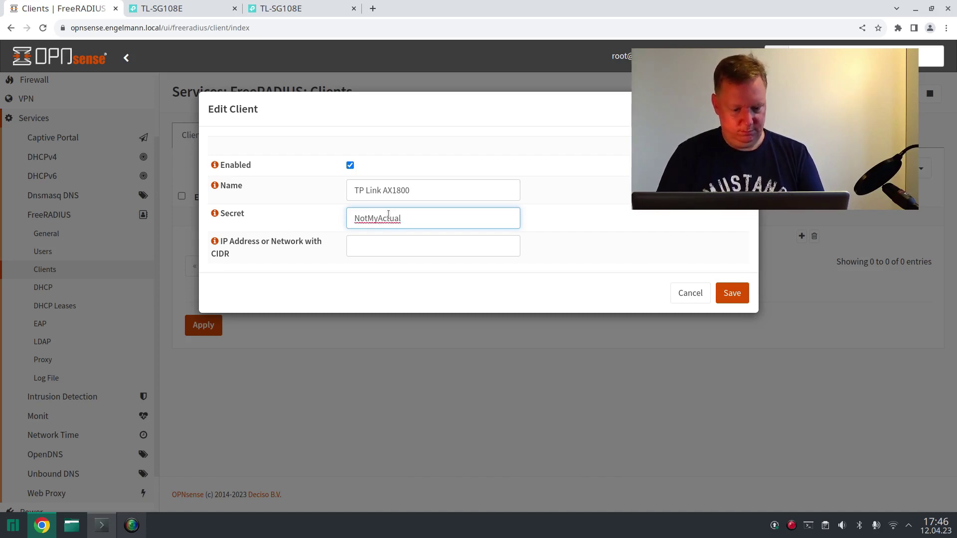
type("R")
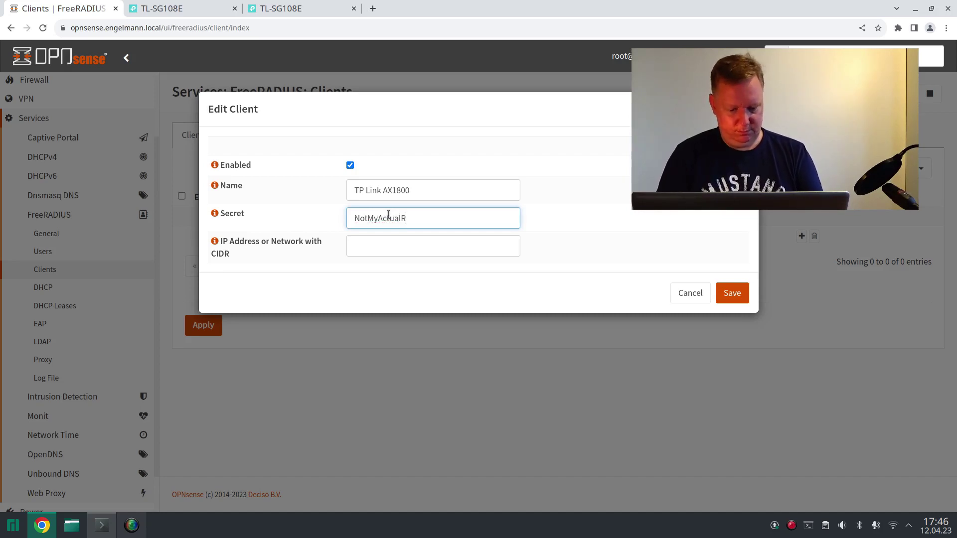
type("adiusPassword")
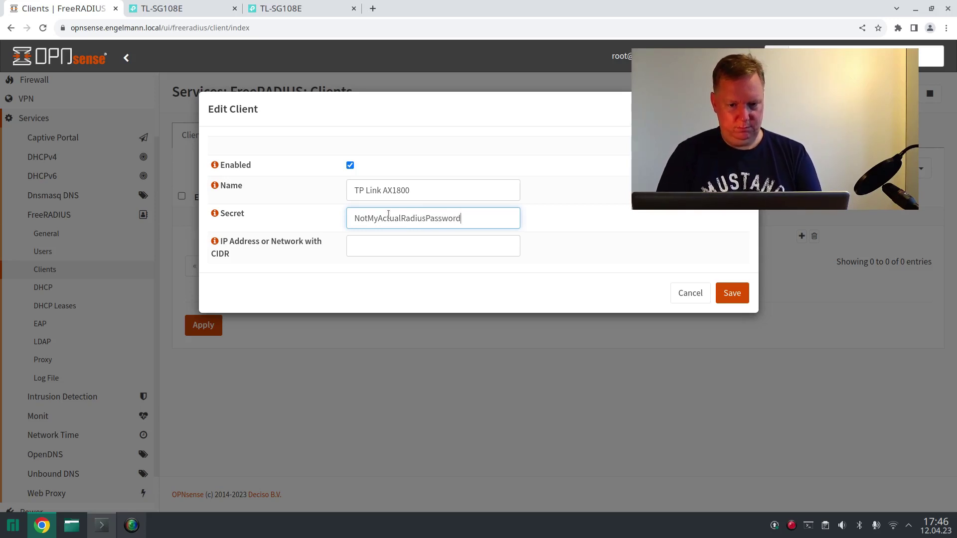
left_click(360, 245)
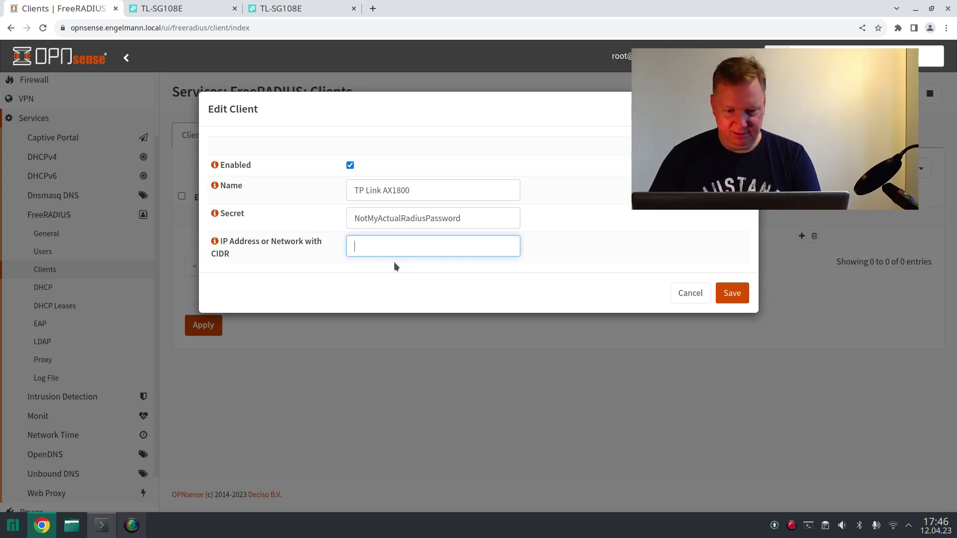
- Set the TP Link AX1800 client's IP address to 10.1.1.5 and save the client
type("10")
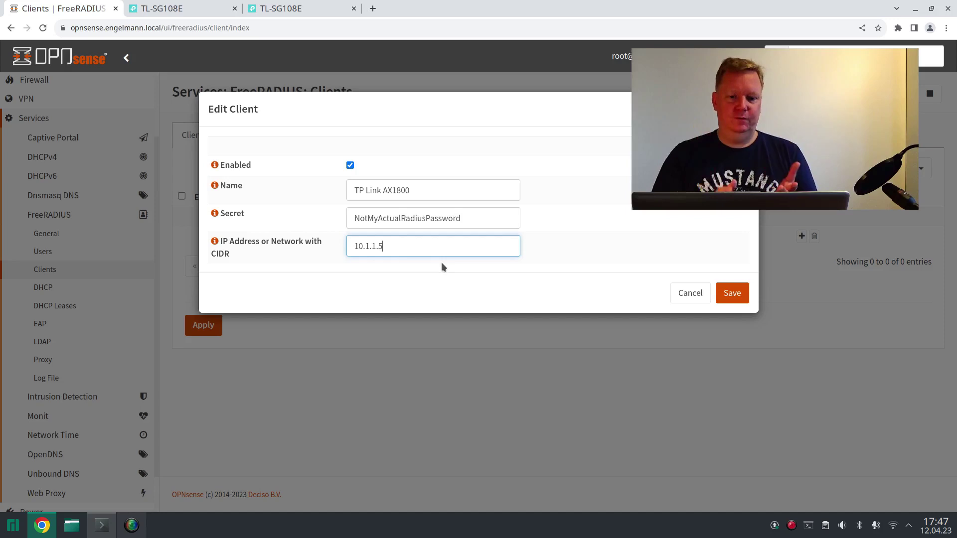
type(".1.1.5")
key("BackSpace")
type("0/")
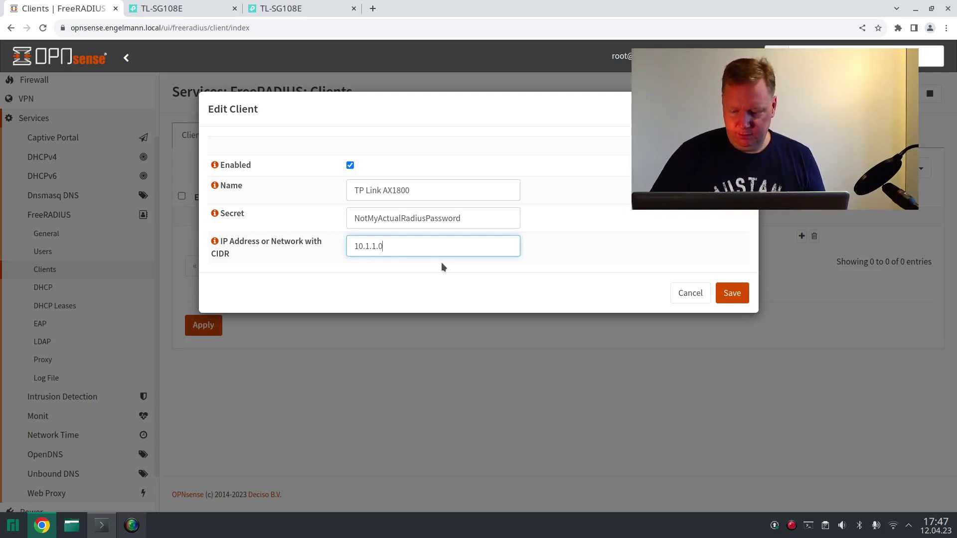
type("24")
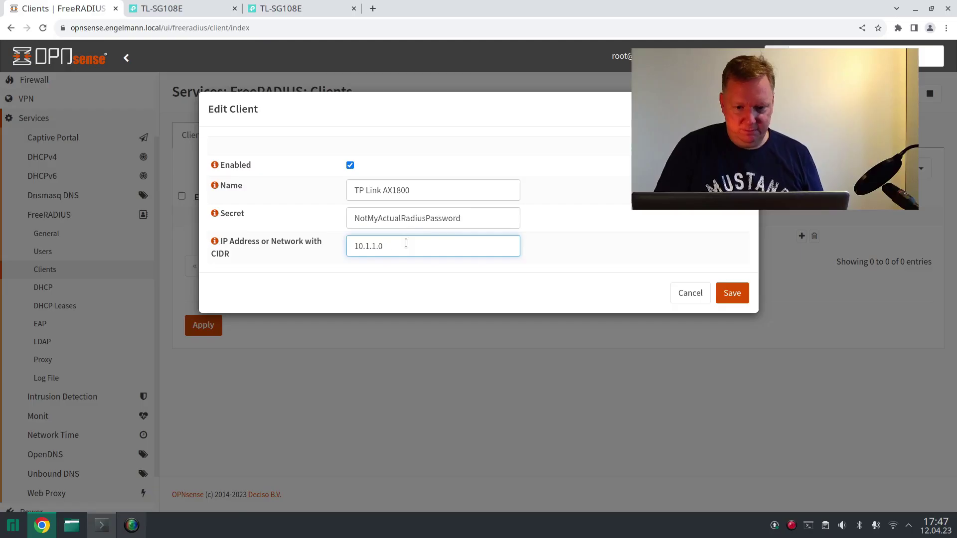
key("BackSpace")
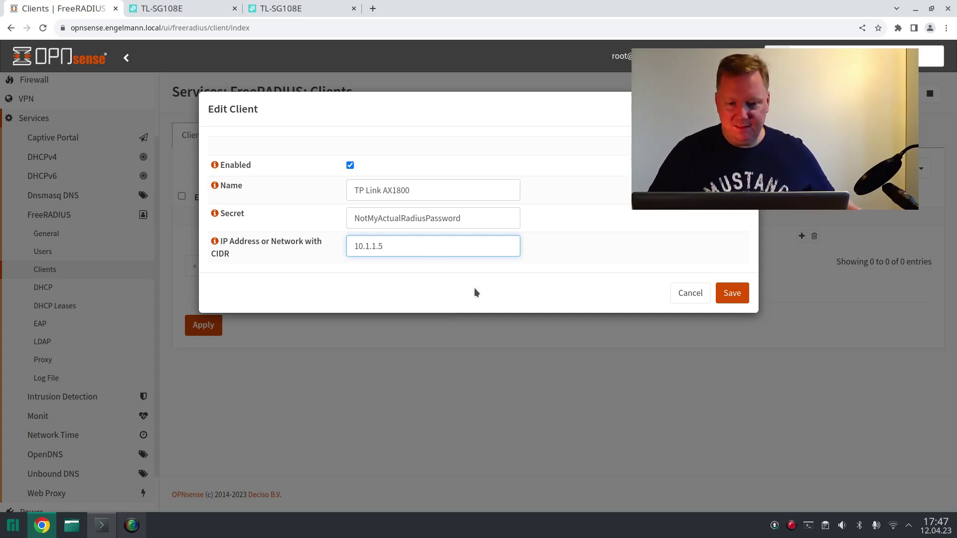
left_click(727, 292)
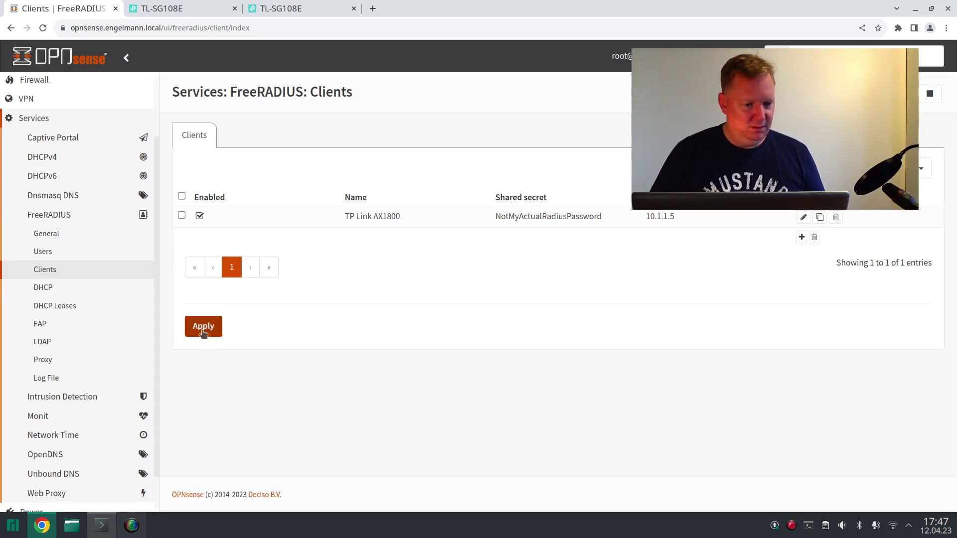
- Browse the FreeRADIUS Users, DHCP and DHCP Leases pages, then open EAP with default type PEAP
left_click(84, 258)
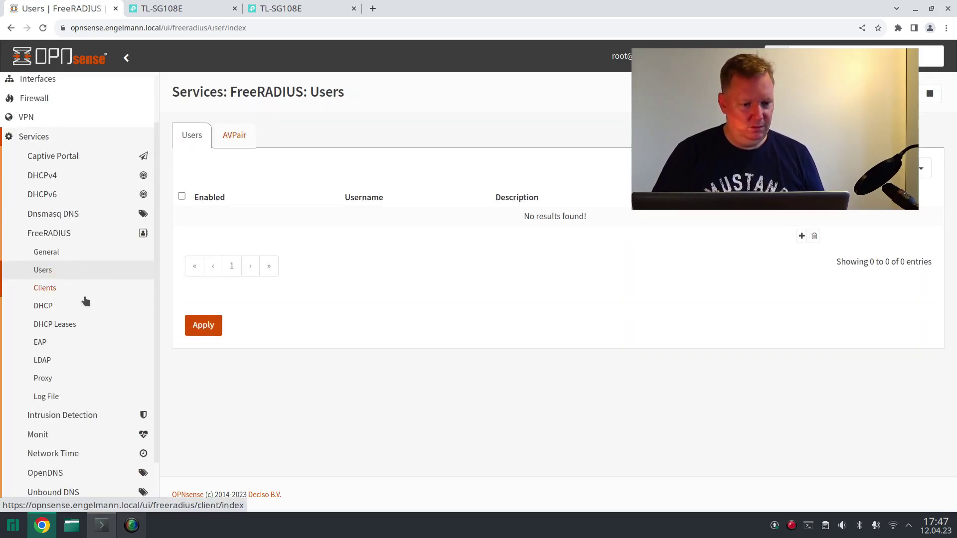
left_click(86, 304)
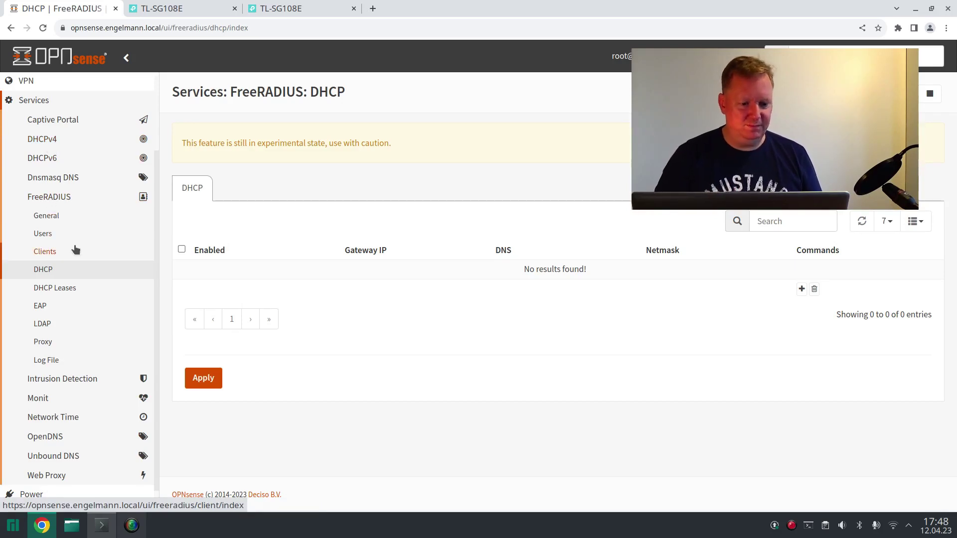
left_click(78, 288)
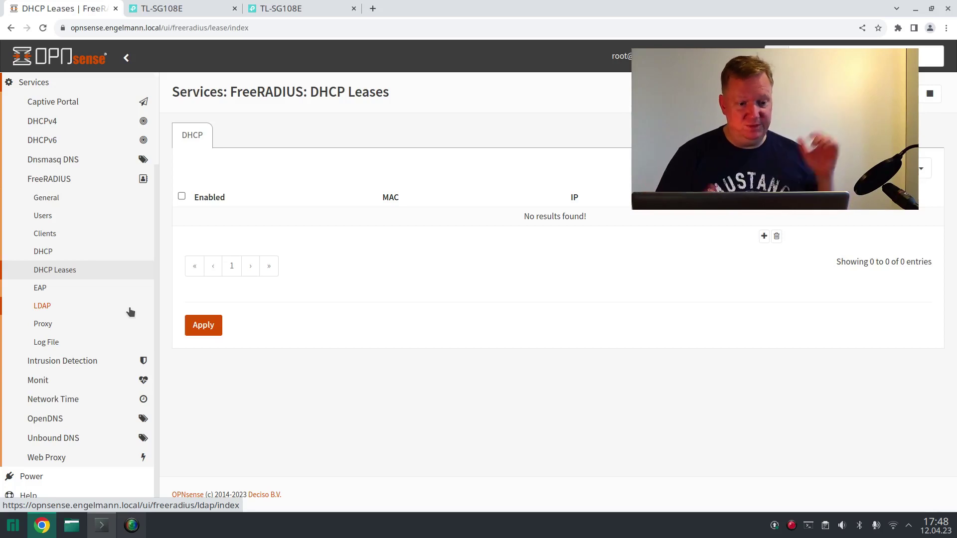
left_click(73, 288)
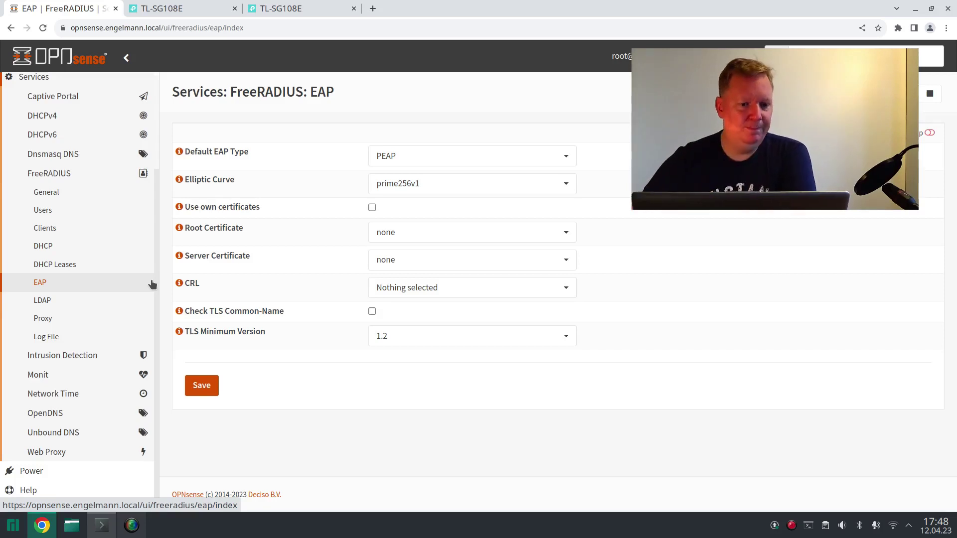
left_click(410, 161)
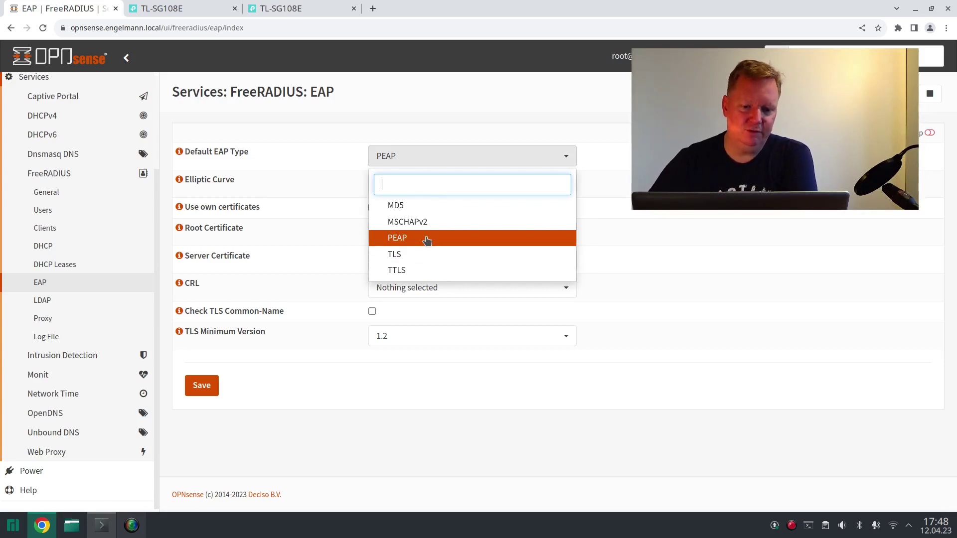
left_click(427, 240)
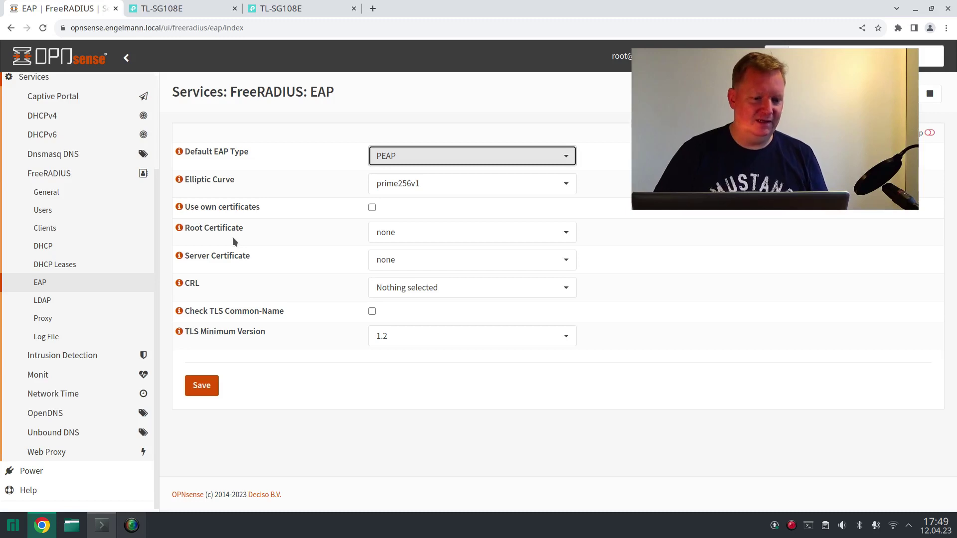
- Open FreeRADIUS LDAP settings and review protocol LDAPS, Bind Password, base DN and filters
left_click(83, 302)
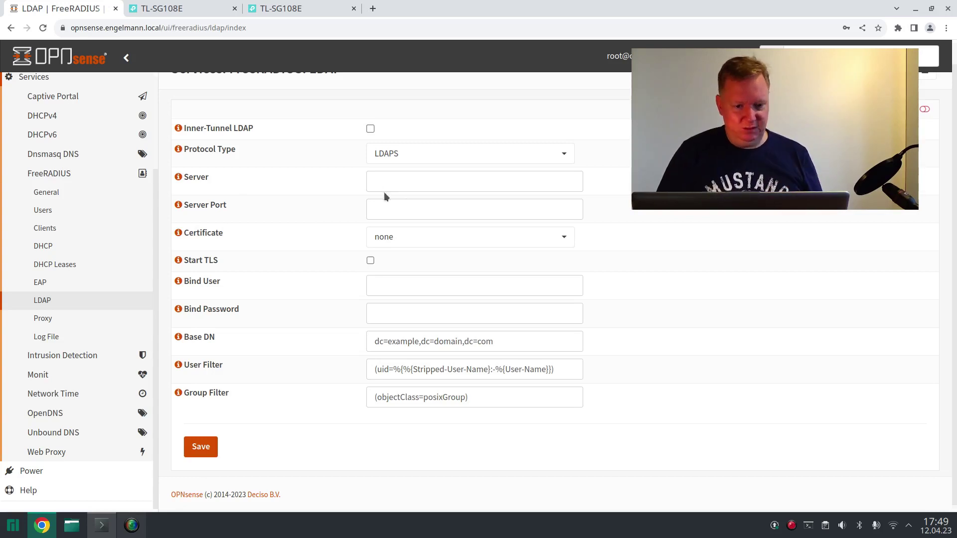
left_click_drag(393, 298, 394, 316)
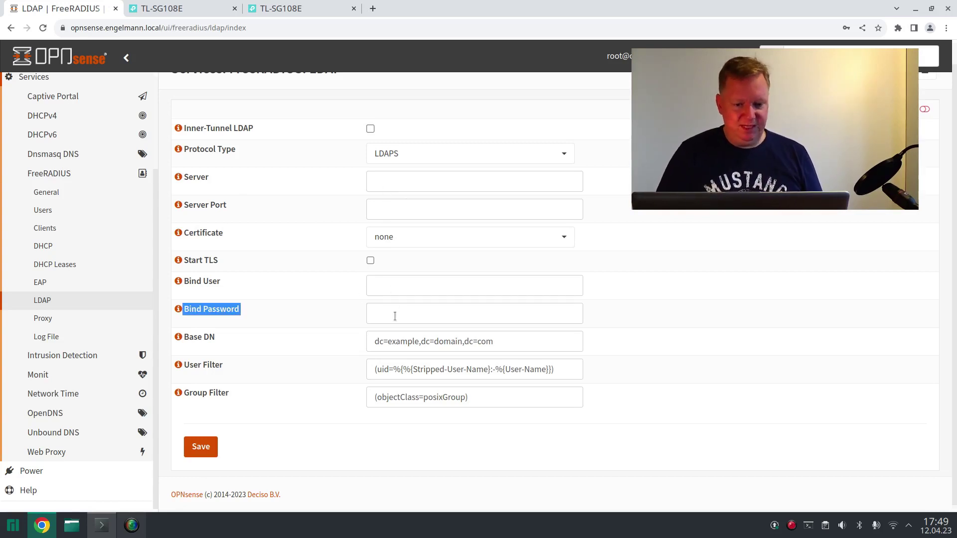
left_click(366, 441)
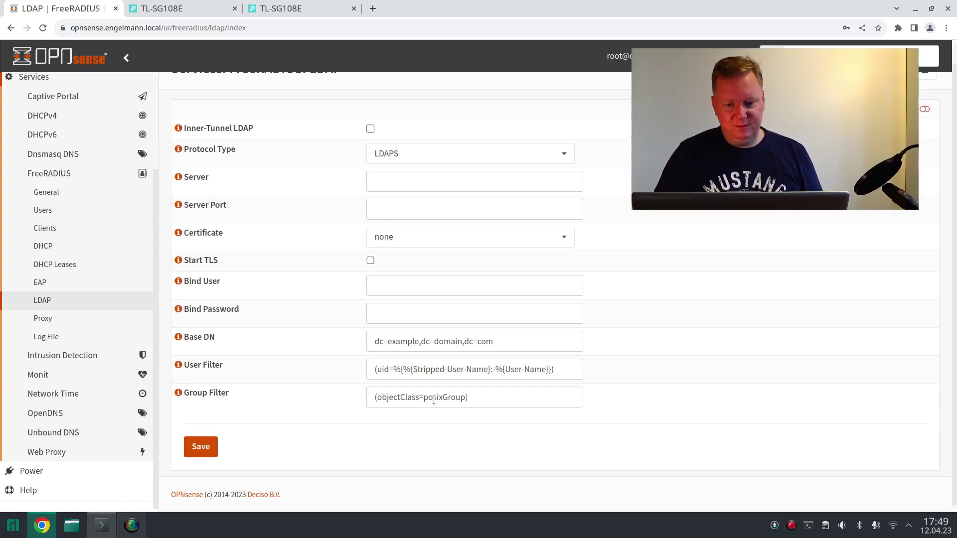
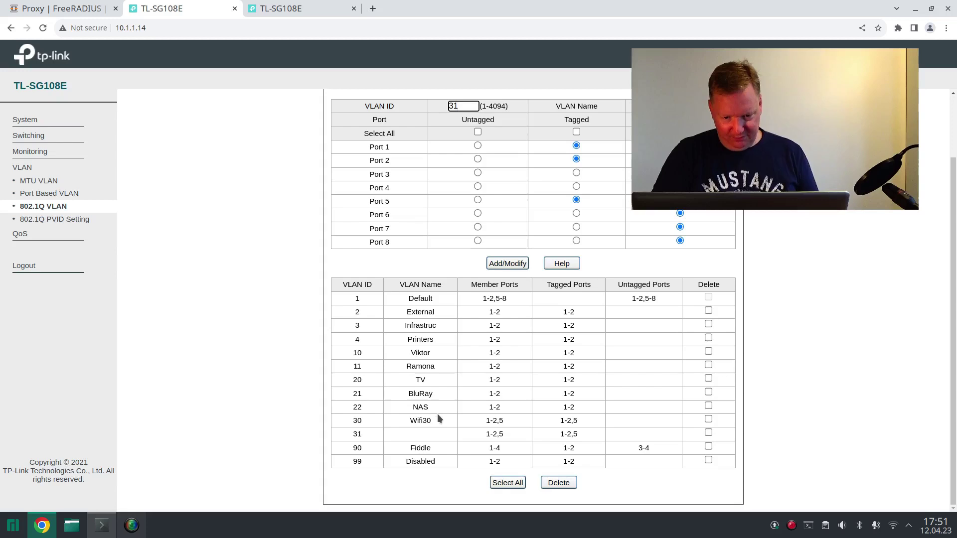
- Bring up the second switch at 10.1.1.13, whose VLAN table lists Wifi31 tagged on ports 1-3
left_click_drag(415, 421, 433, 424)
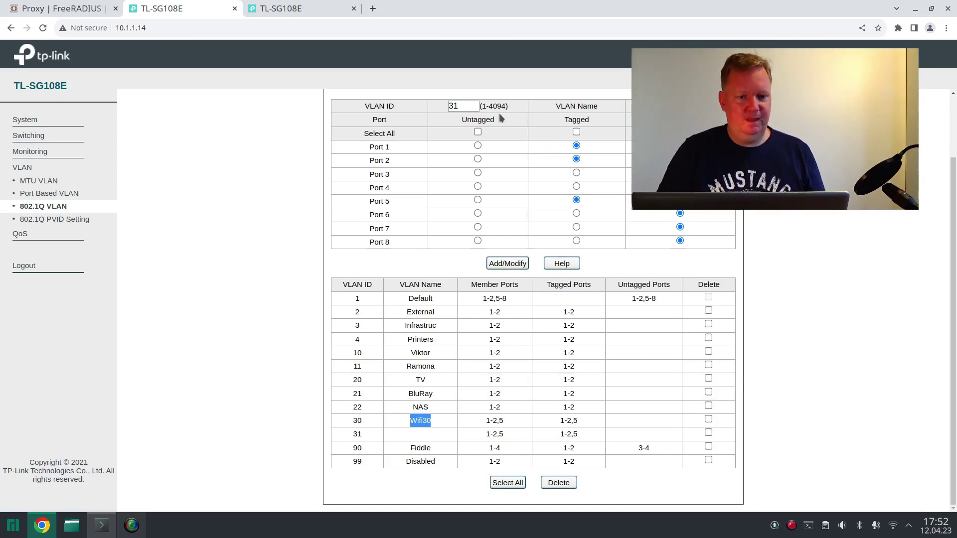
left_click(299, 8)
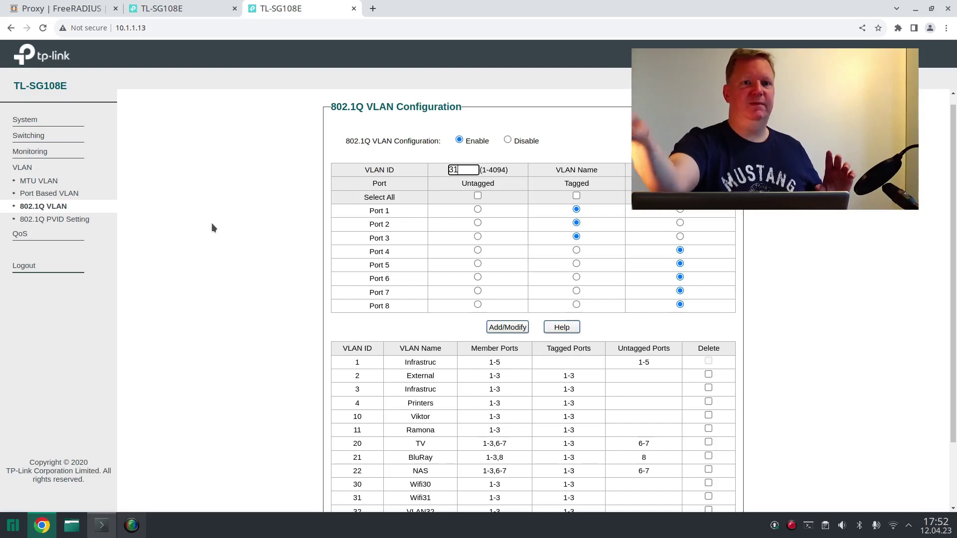
left_click(75, 8)
- Save the 31_WLAN_Laptop interface with static IPv4 address 10.1.31.254/24
scroll(77, 256, "up", 3)
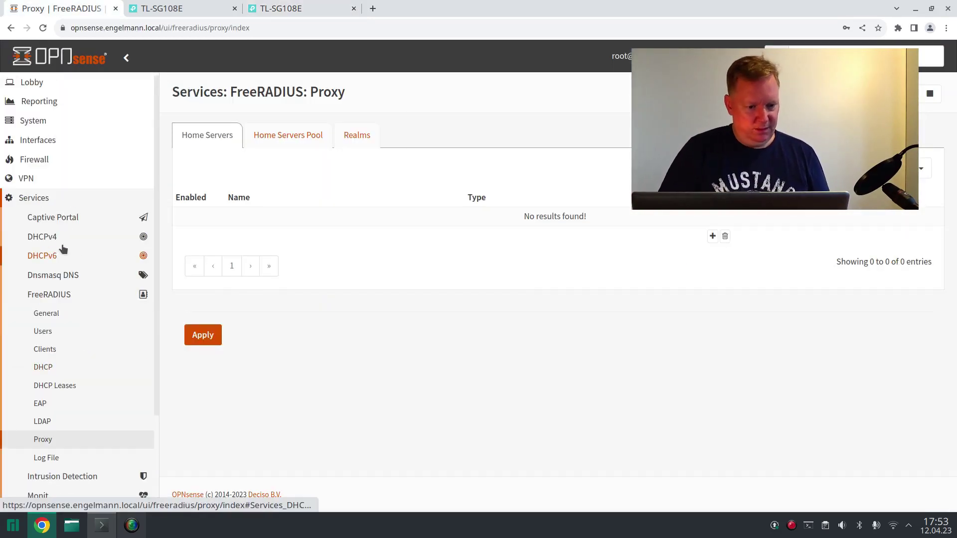
left_click(38, 140)
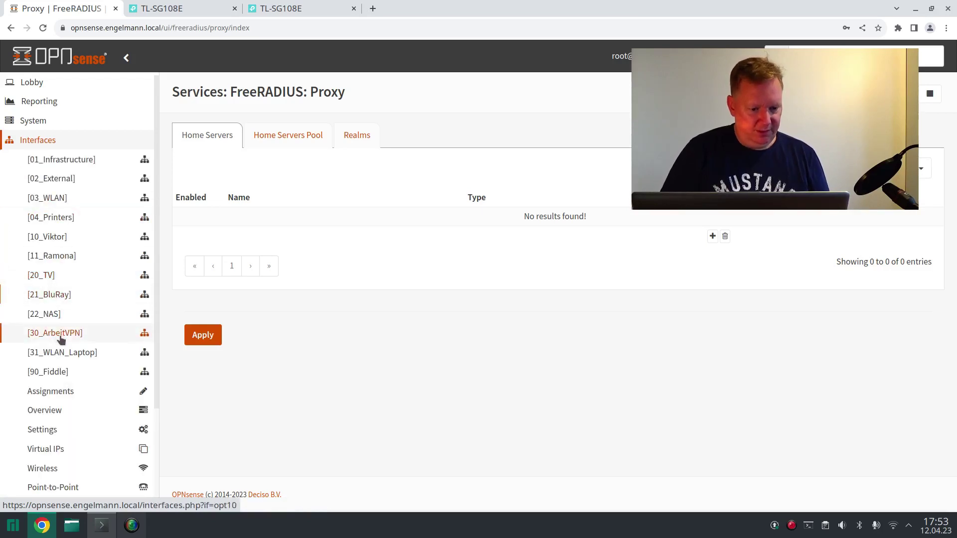
left_click(61, 354)
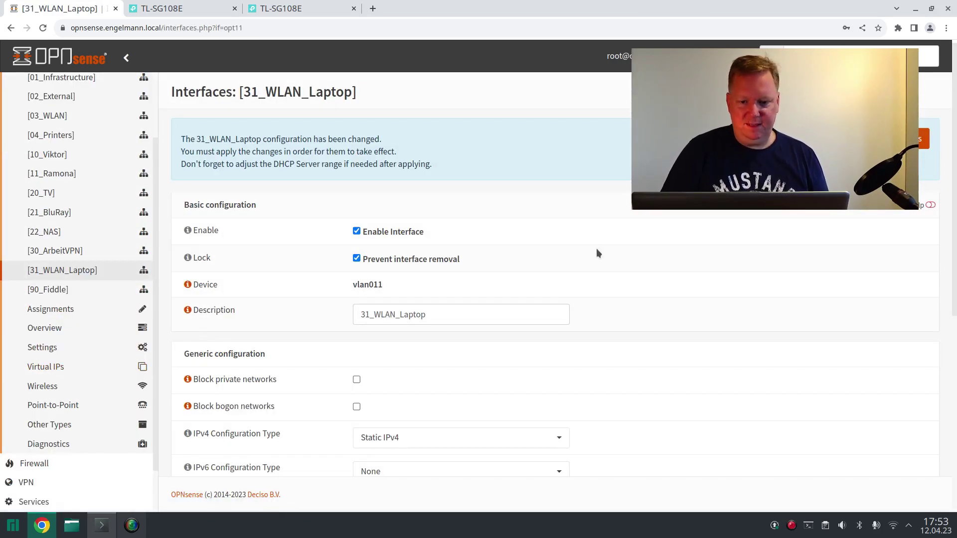
scroll(598, 253, "down", 3)
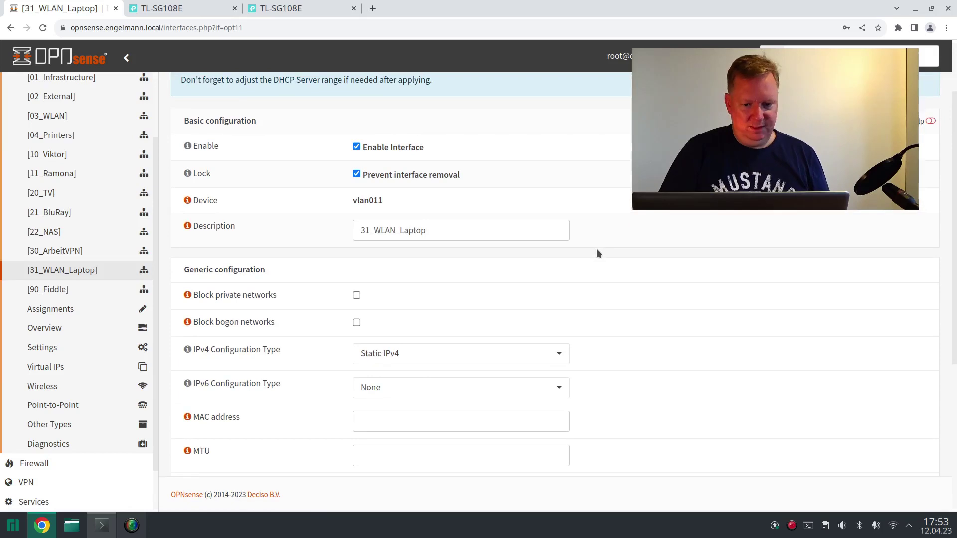
scroll(597, 252, "down", 5)
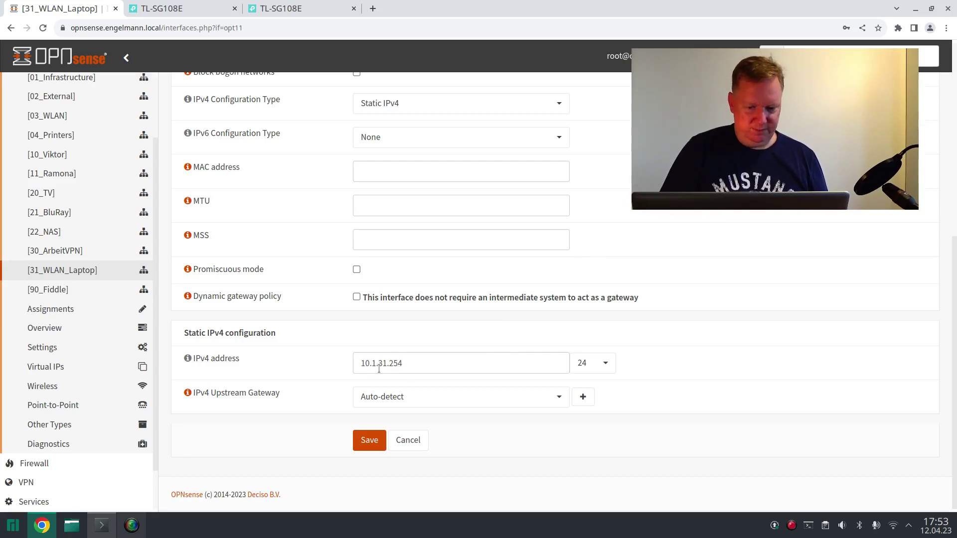
left_click(438, 367)
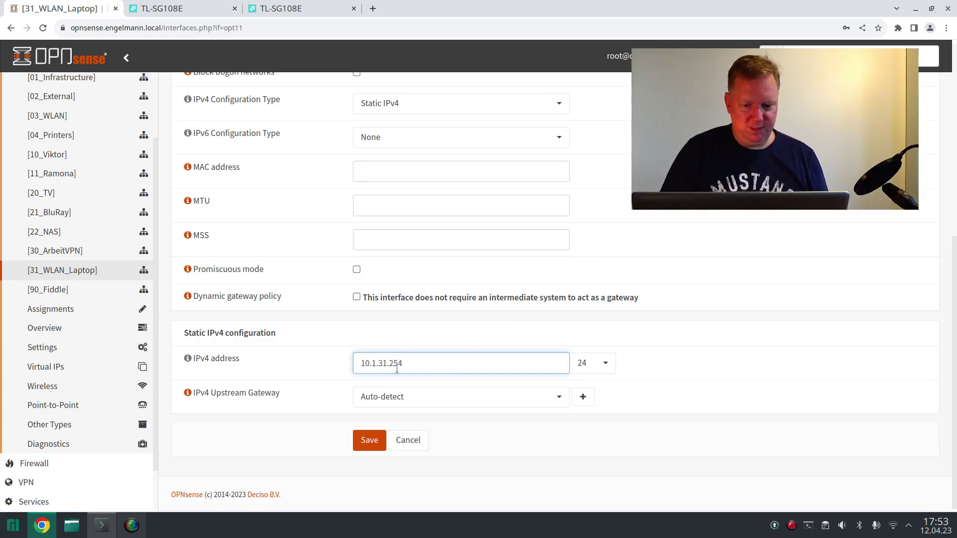
key("Return")
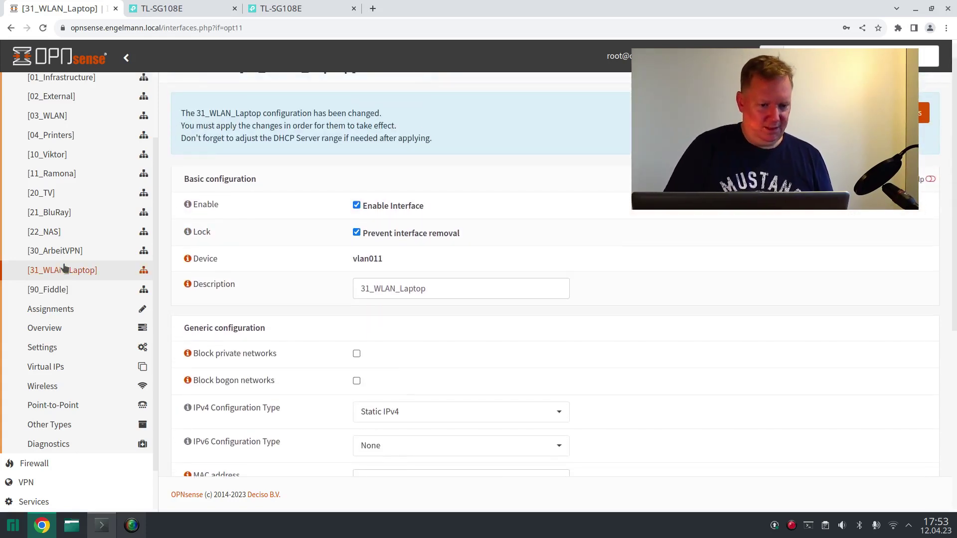
scroll(64, 269, "up", 1)
scroll(58, 309, "down", 2)
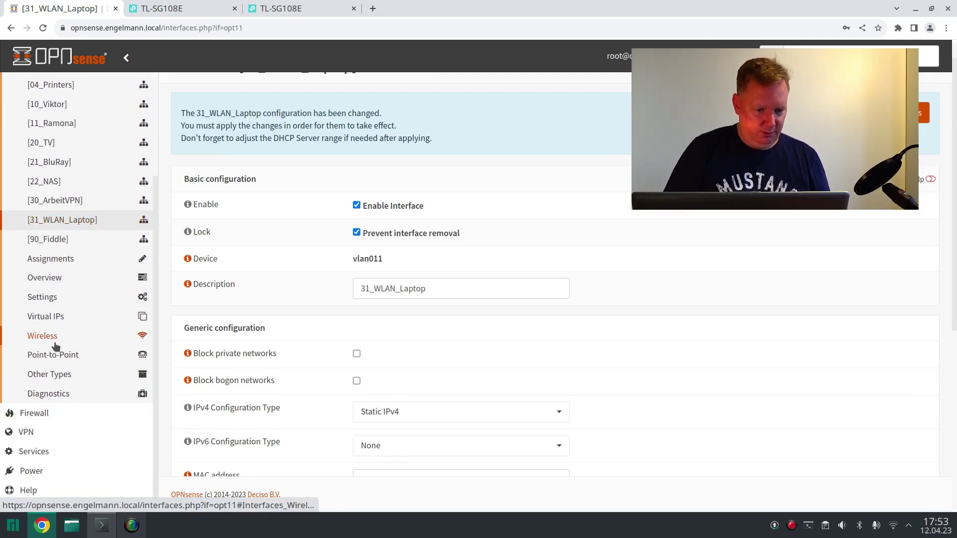
left_click(37, 413)
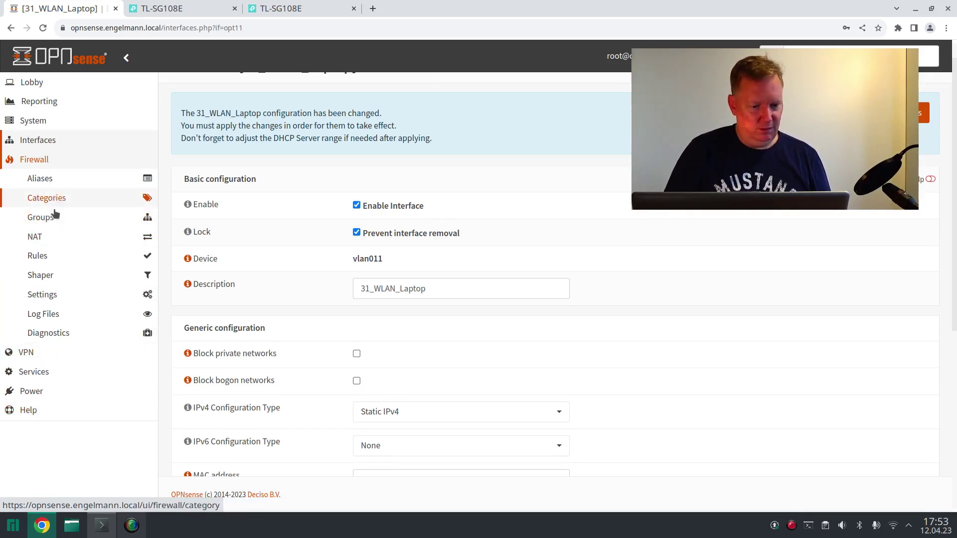
- Show the 31_WLAN_Laptop firewall rules, a single pass-all IPv4+6 rule
left_click(50, 260)
scroll(70, 399, "down", 3)
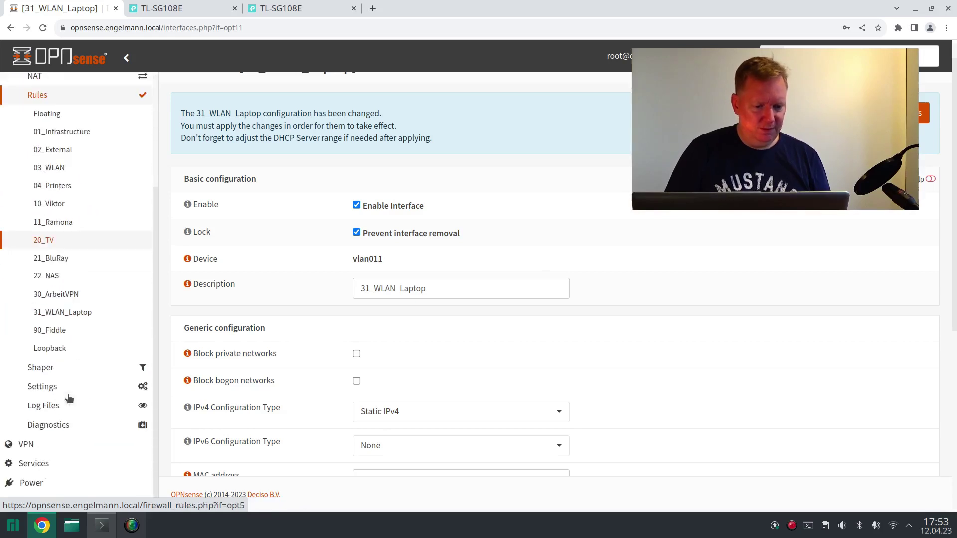
left_click(59, 337)
scroll(59, 389, "down", 3)
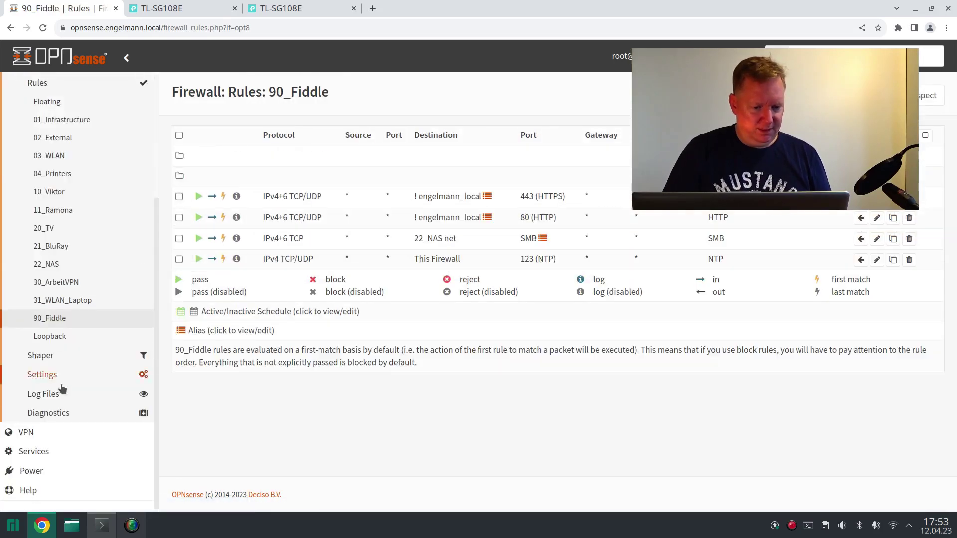
left_click(62, 301)
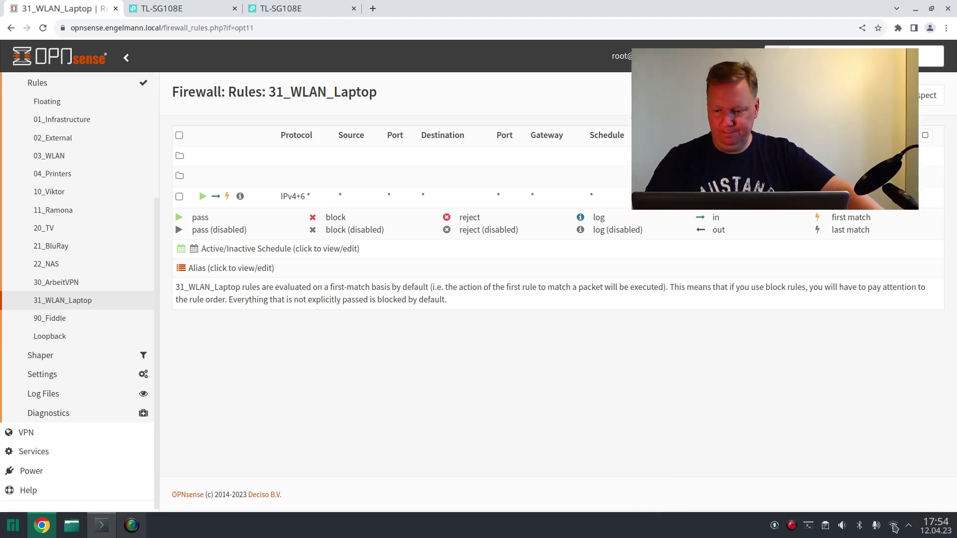
- Bring up the laptop's list of available Wi-Fi networks
left_click(894, 527)
scroll(842, 466, "down", 3)
scroll(842, 466, "up", 3)
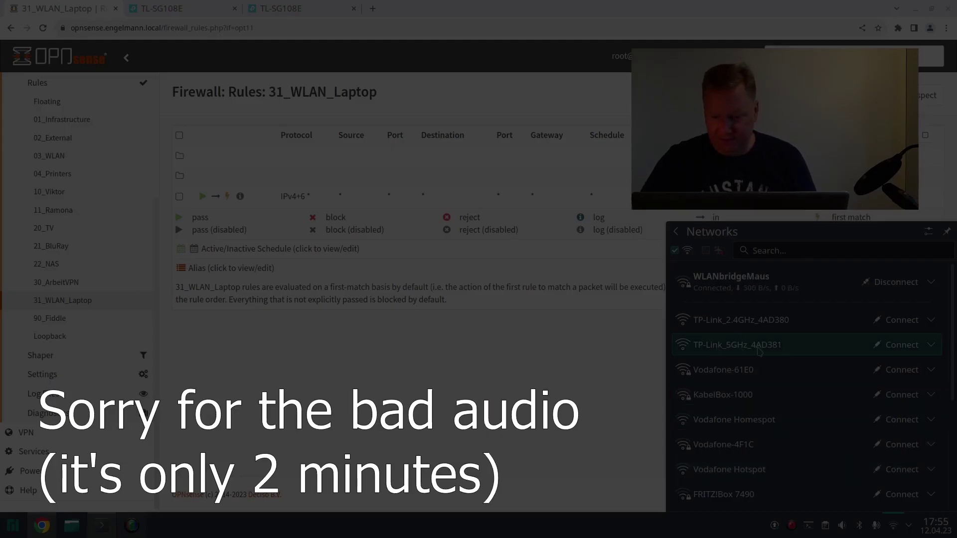
left_click(890, 349)
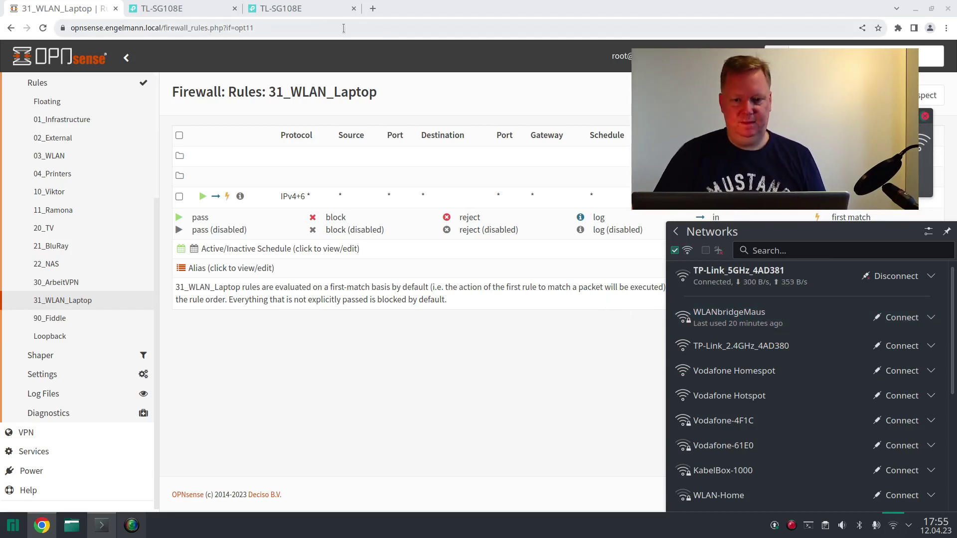
left_click(373, 9)
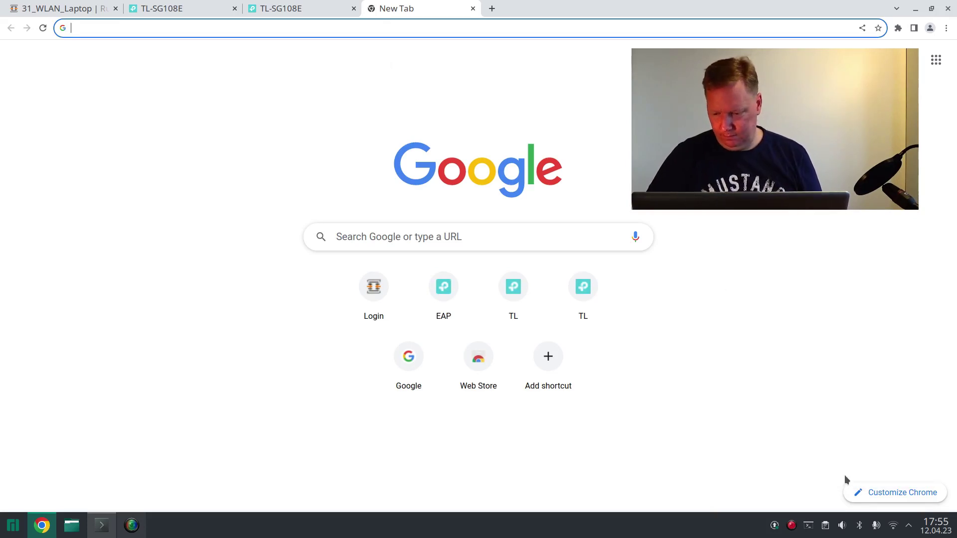
left_click(893, 526)
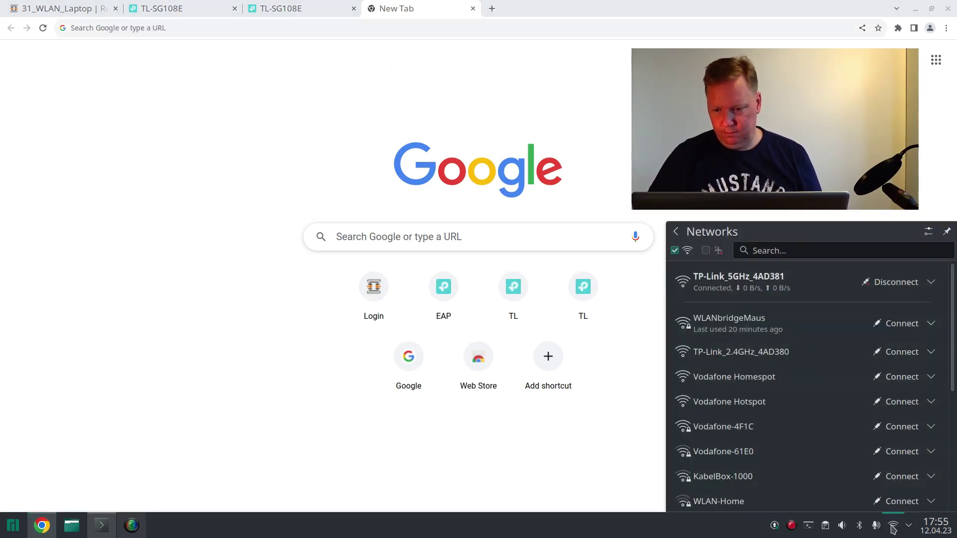
left_click(893, 526)
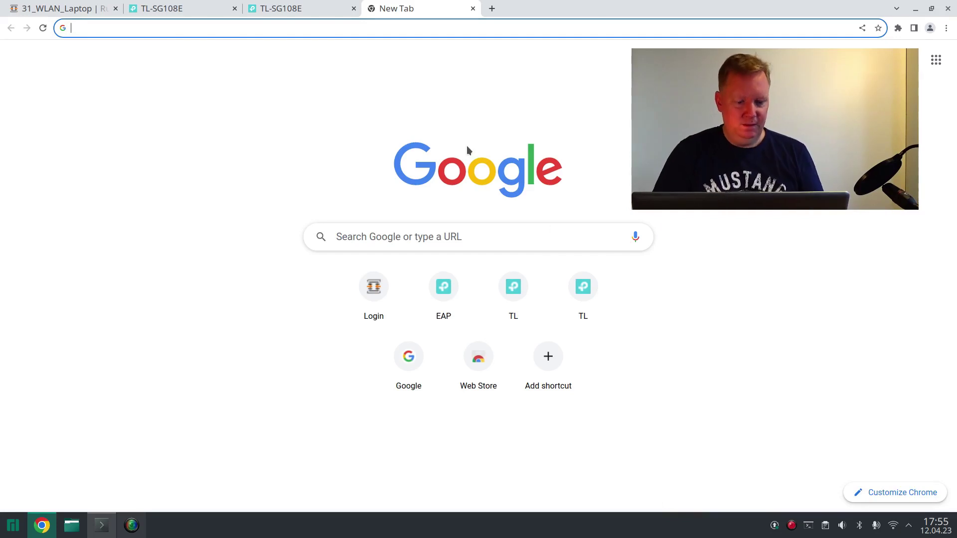
type("ht")
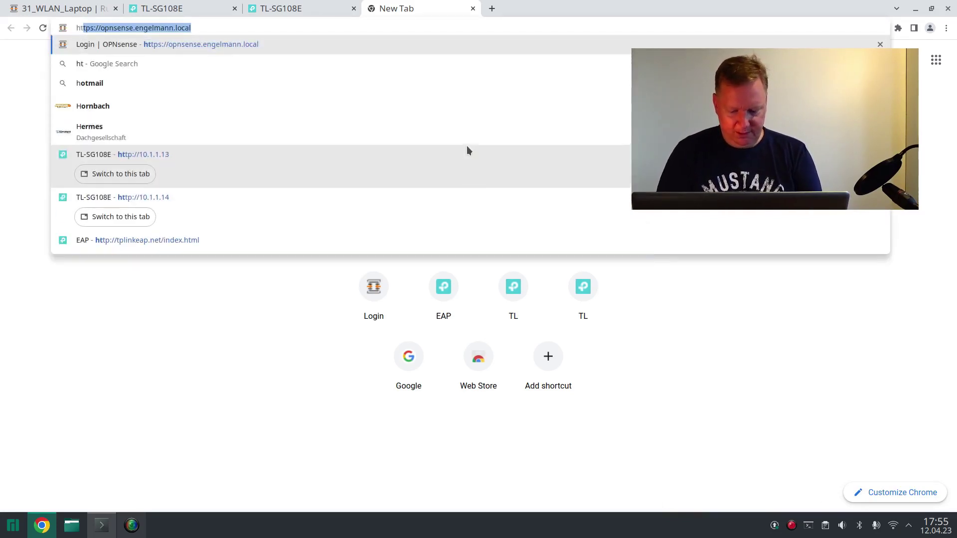
type("tp://")
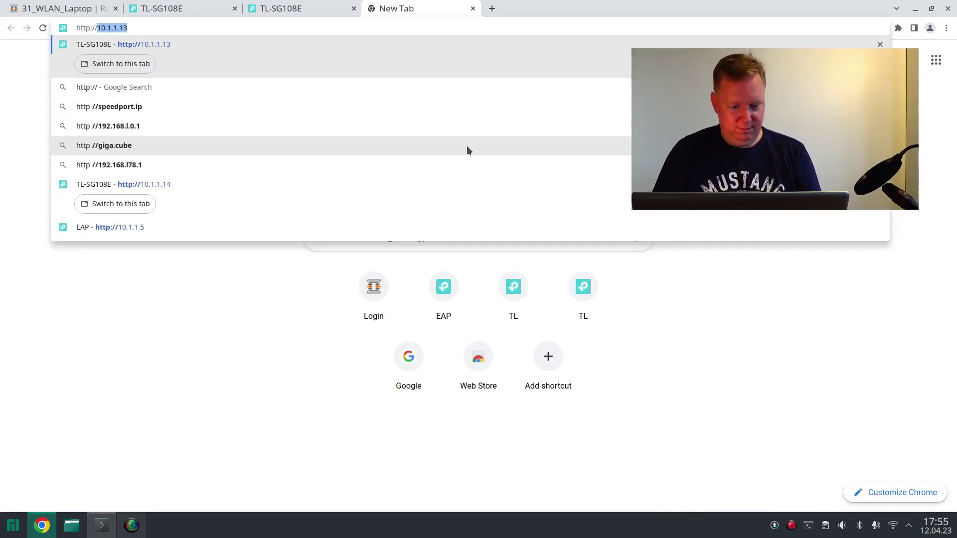
type("tp")
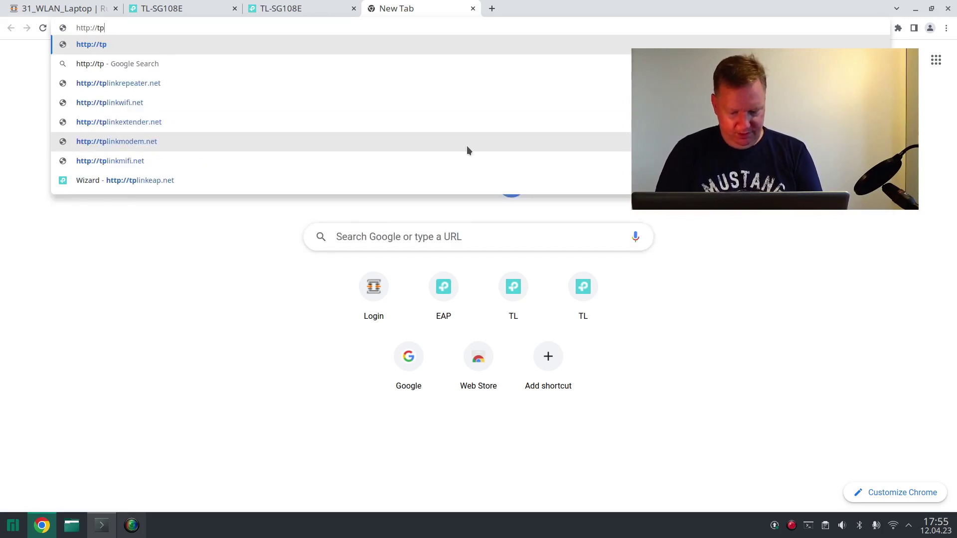
type("linkeap.net")
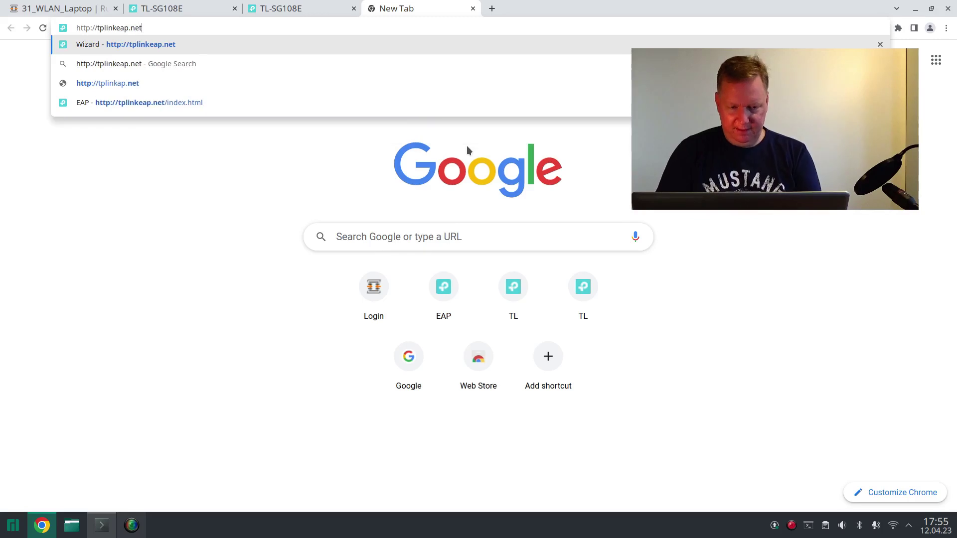
key("Return")
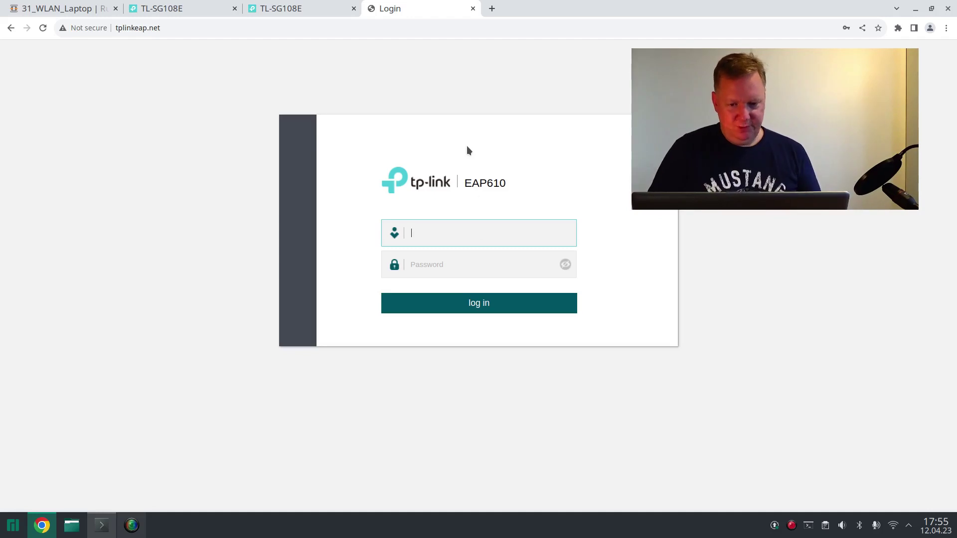
- Log in to the EAP610 with the default admin credentials
left_click(479, 238)
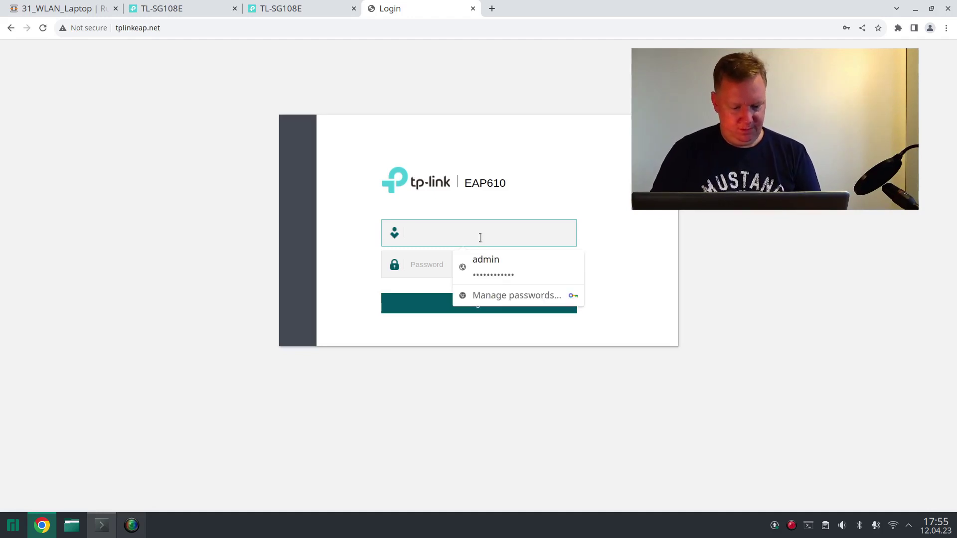
type("admin")
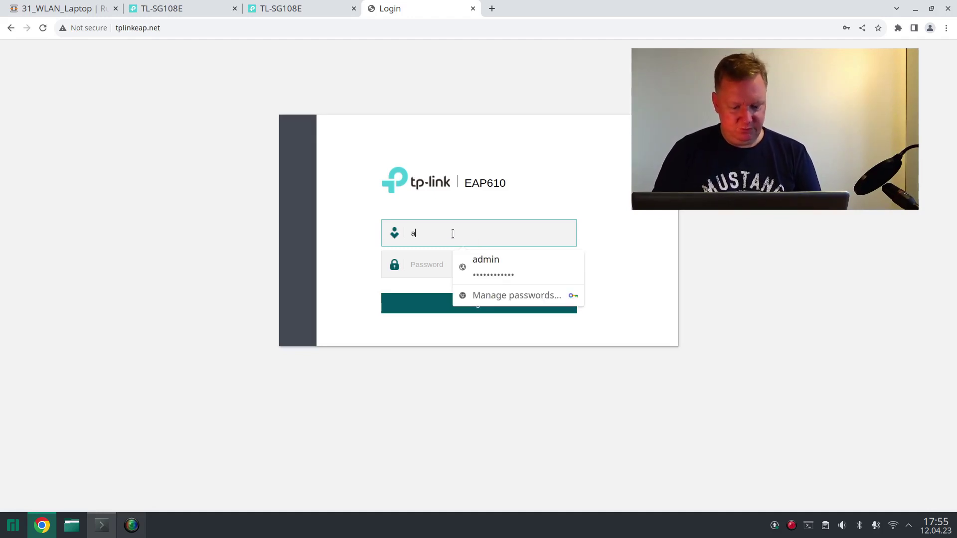
key("Return")
type("admin")
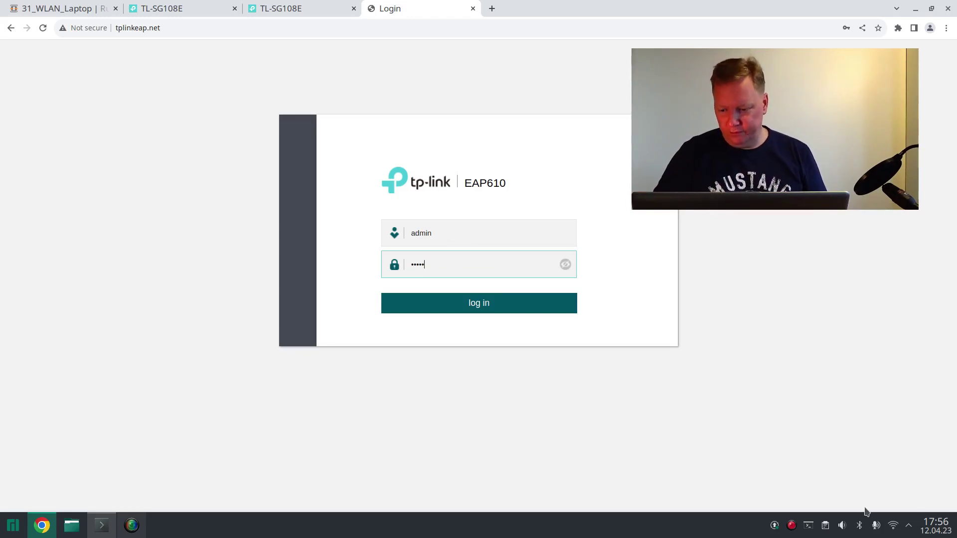
left_click(892, 525)
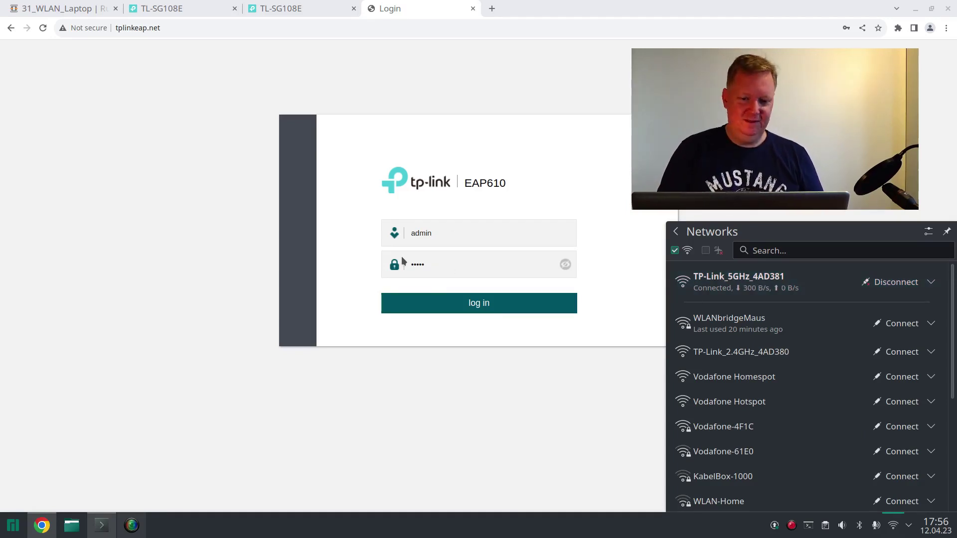
left_click(427, 309)
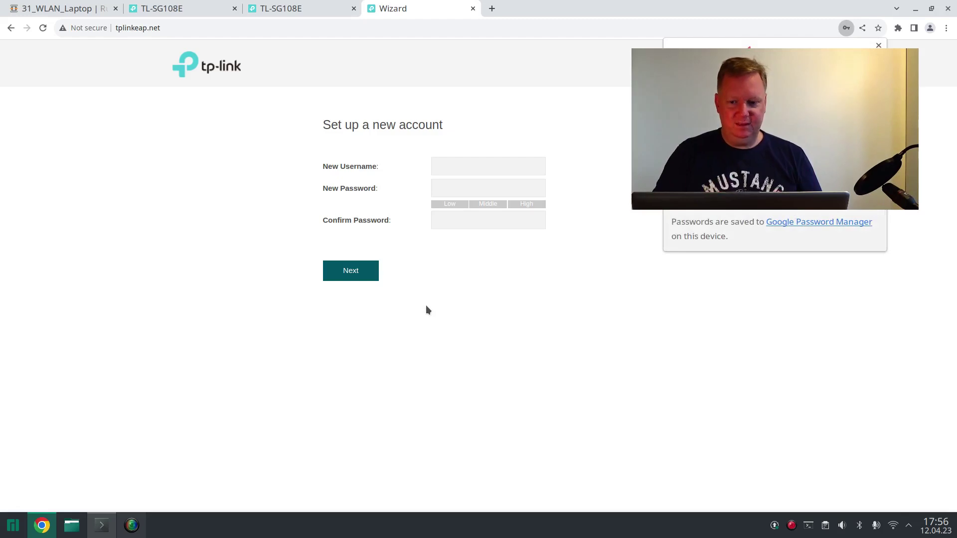
- Create the new account with username admin and the pasted password
left_click(478, 163)
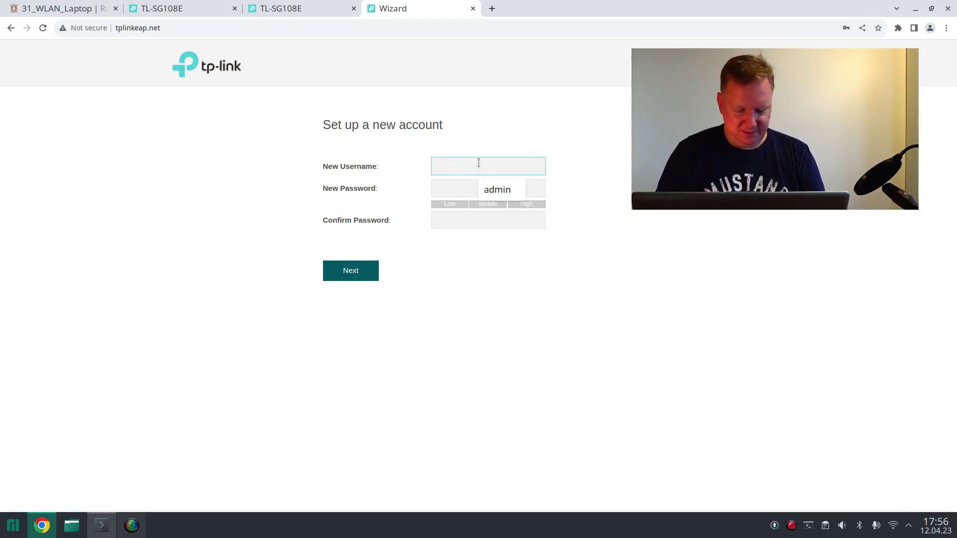
type("admin")
key("Tab")
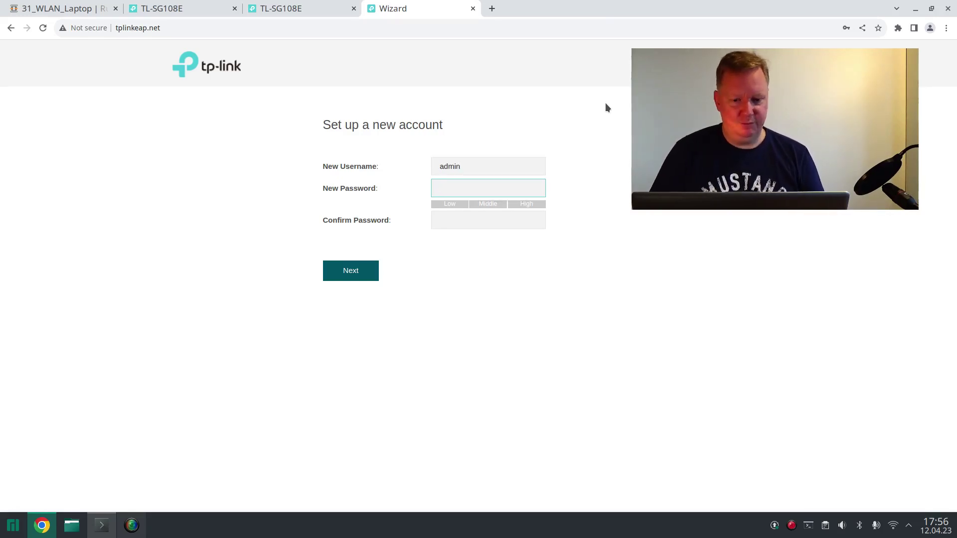
key("ctrl+v")
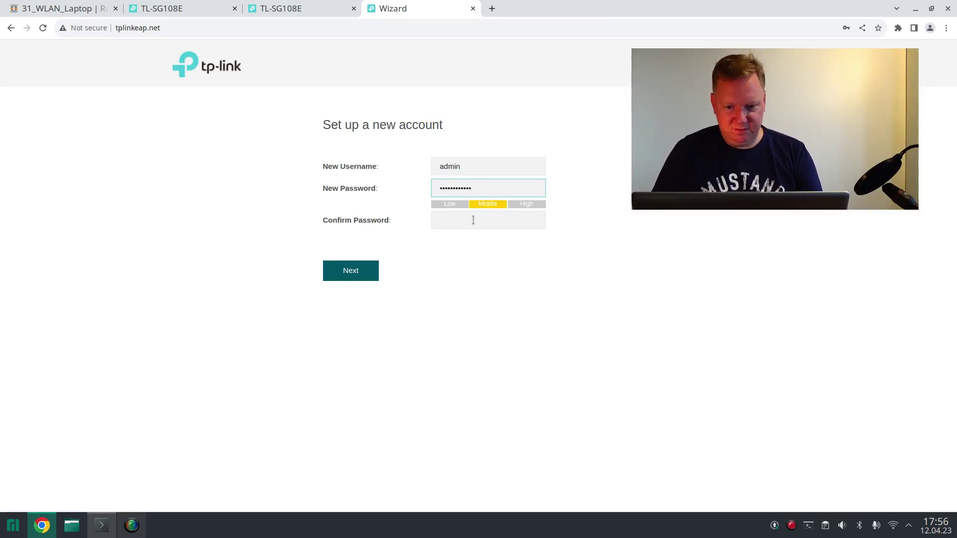
left_click(473, 220)
key("ctrl+v")
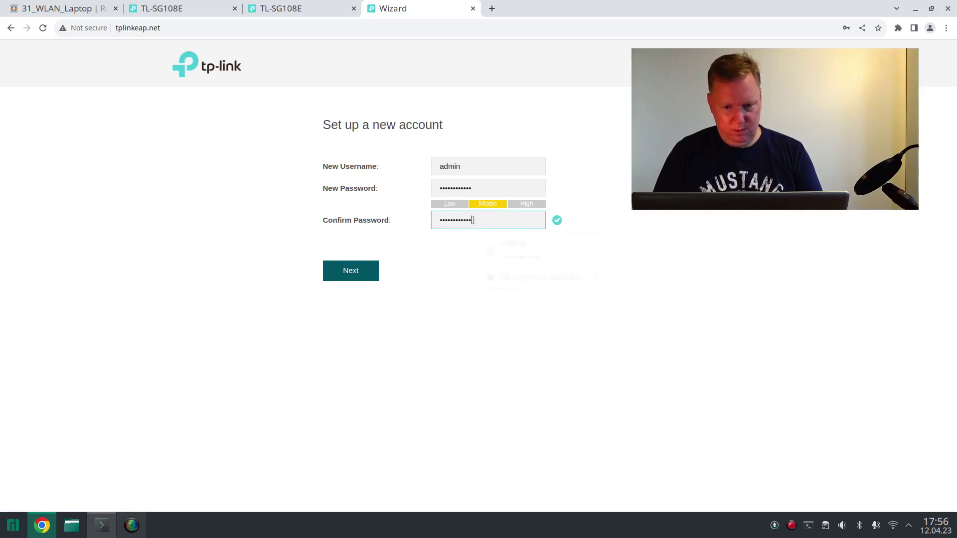
left_click(366, 274)
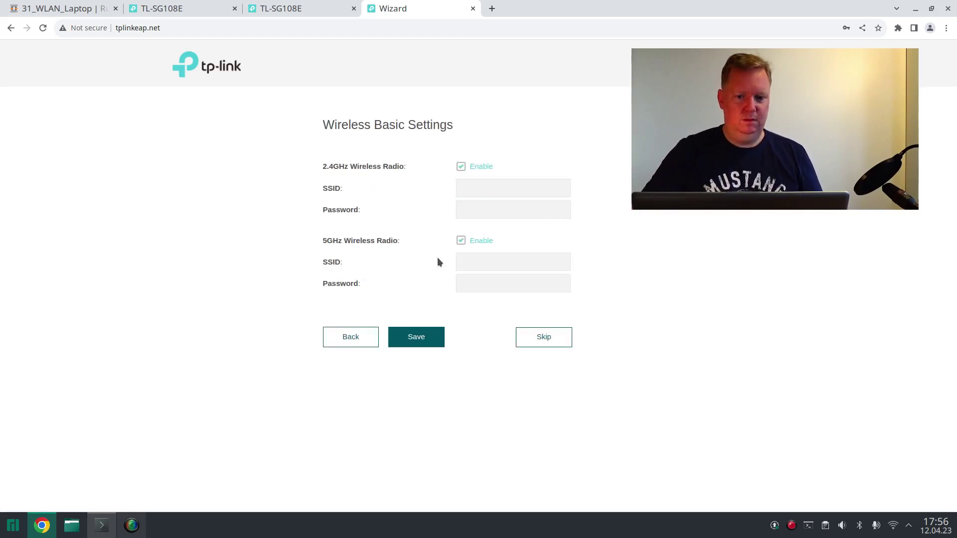
- Disable 2.4GHz and save 5GHz wireless with SSID engelmann.local and the suggested password
left_click(462, 168)
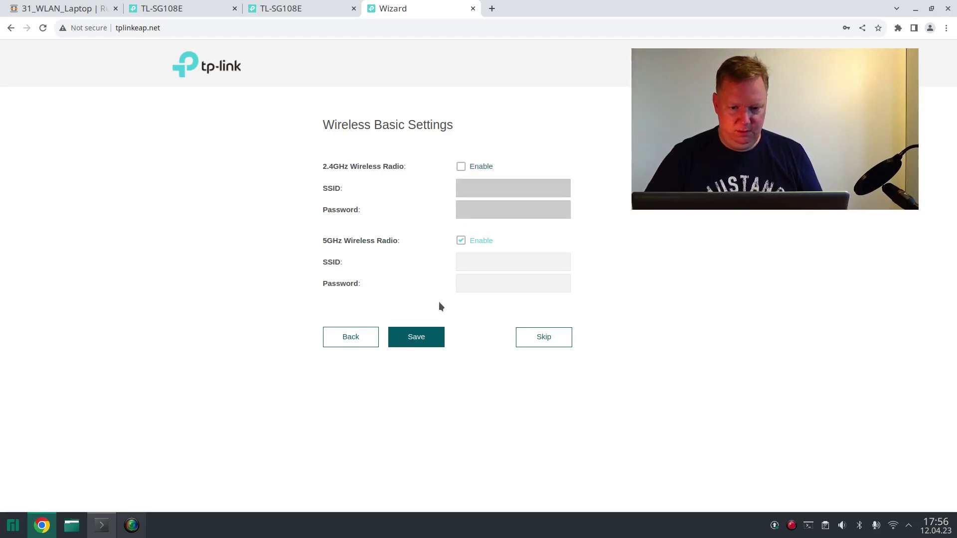
left_click(481, 261)
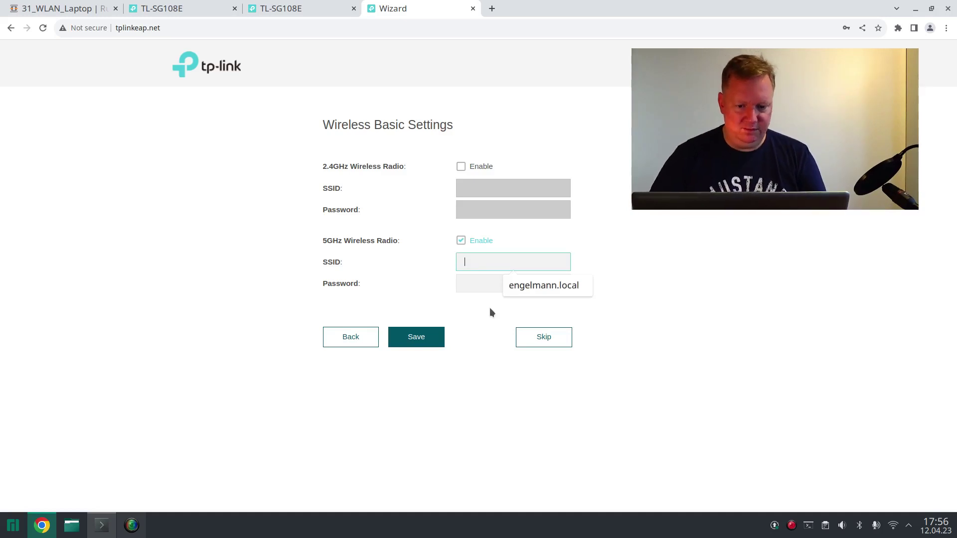
type("en")
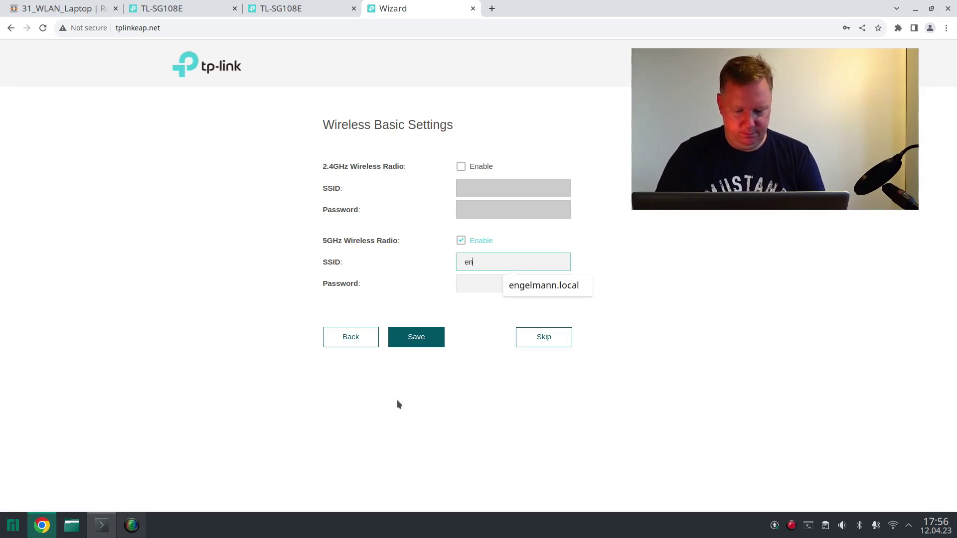
type("gelmann.local")
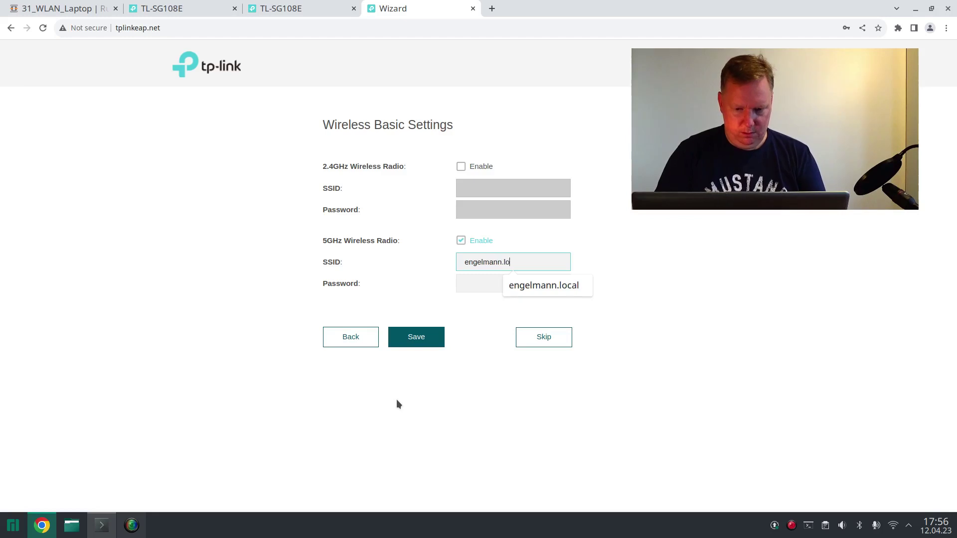
left_click(473, 284)
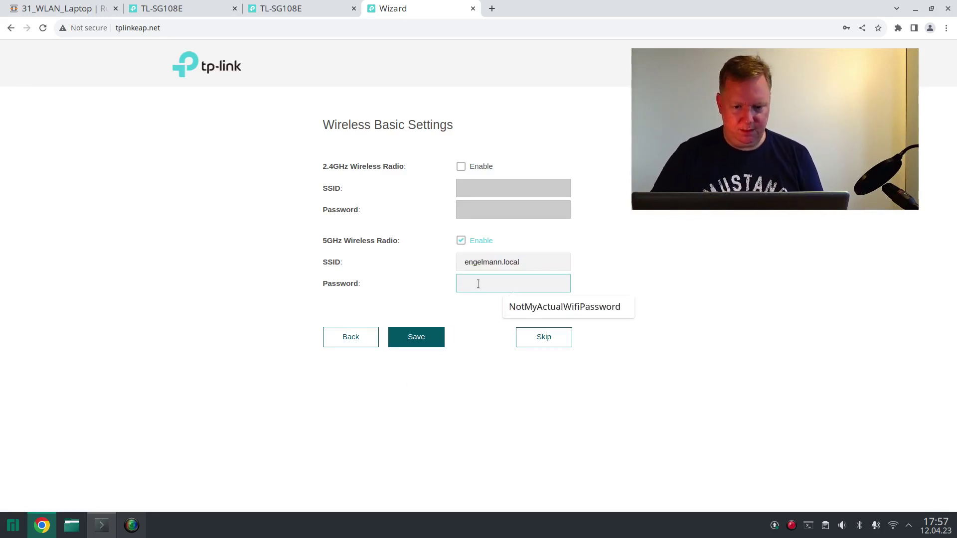
left_click(551, 307)
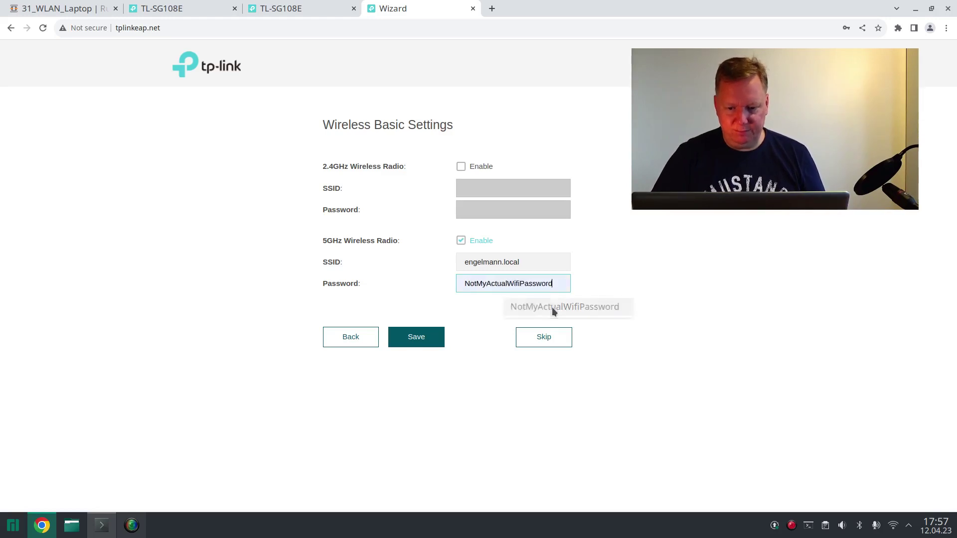
left_click(424, 339)
left_click(893, 525)
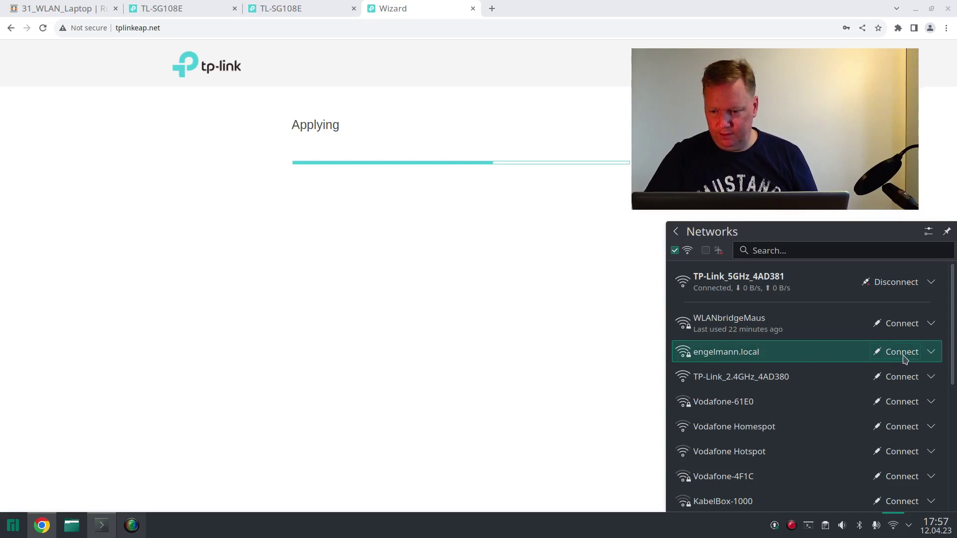
left_click(903, 353)
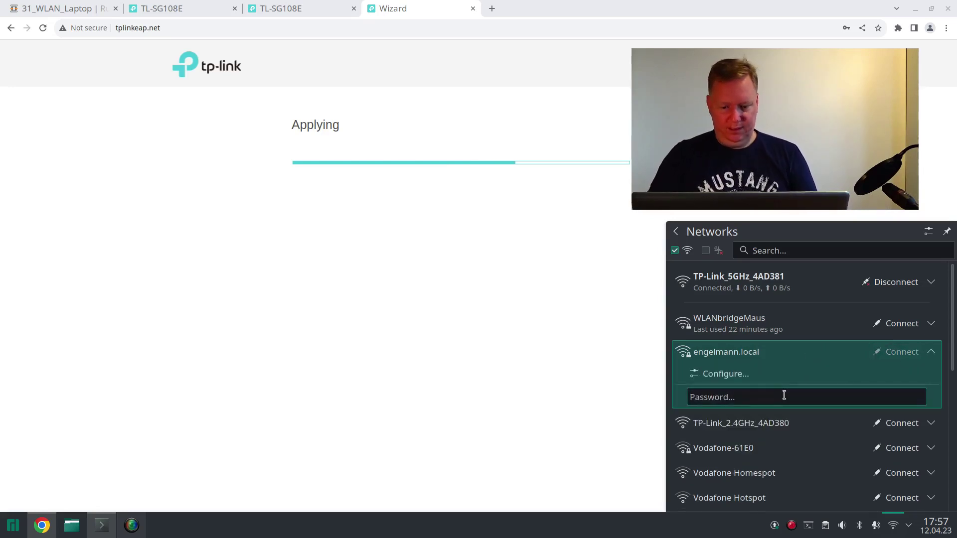
- Join engelmann.local with its Wi-Fi password and finish the EAP610 setup wizard
type("******")
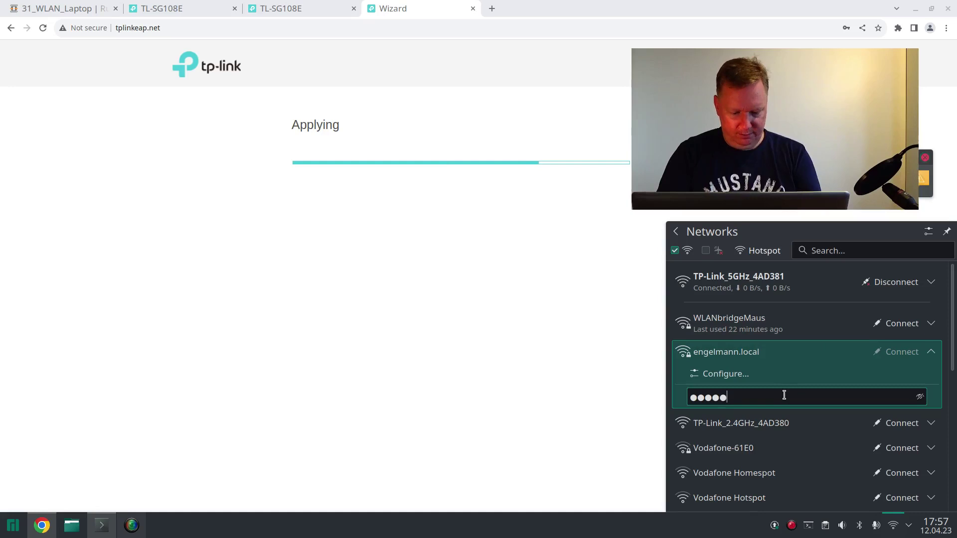
type("*****")
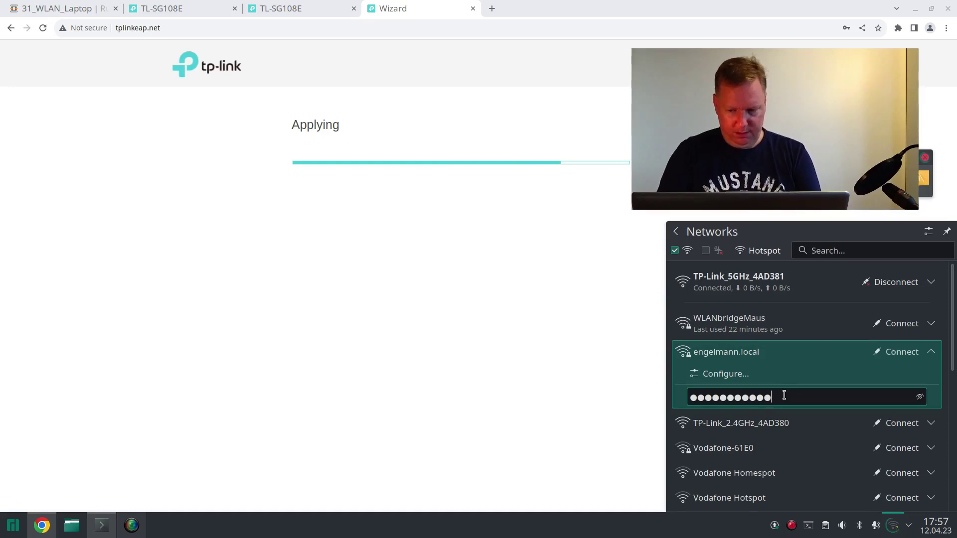
type("******")
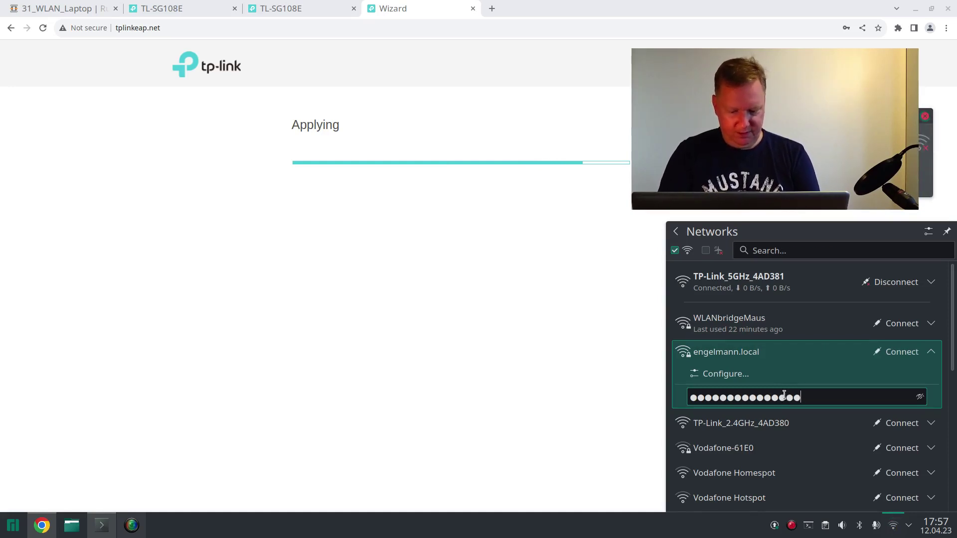
type("******")
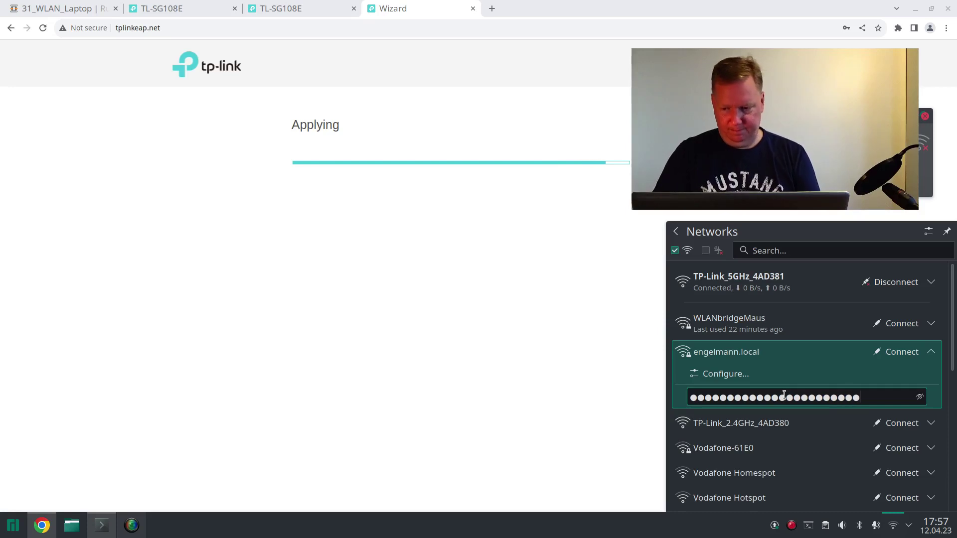
key("Return")
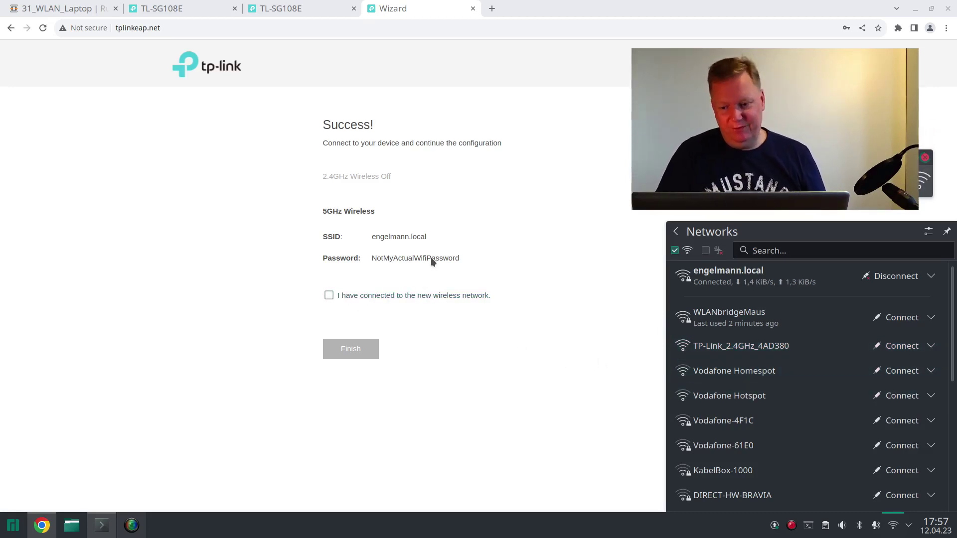
left_click(328, 296)
left_click(349, 351)
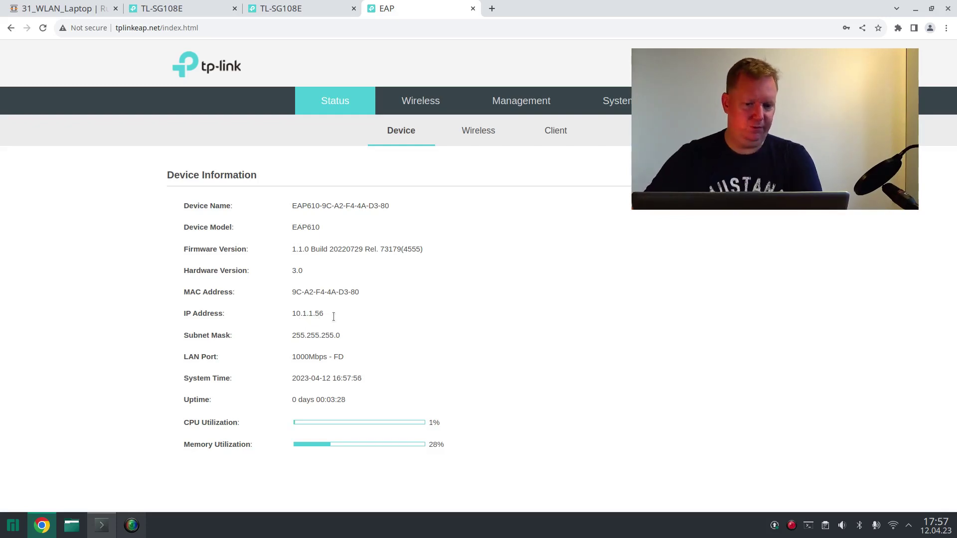
- Give the EAP610 static IP 10.1.1.5 with gateway and primary DNS 10.1.1.254, and save
left_click(490, 111)
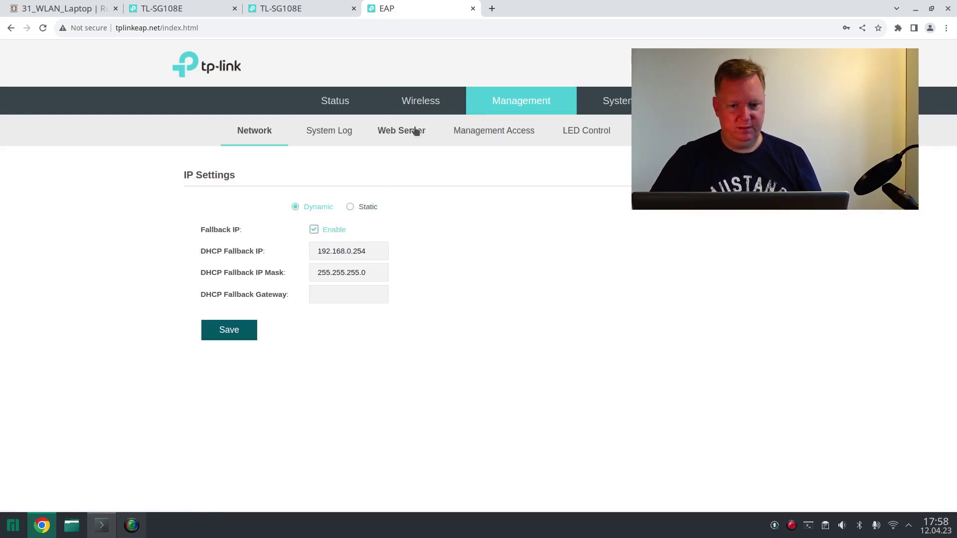
left_click(353, 207)
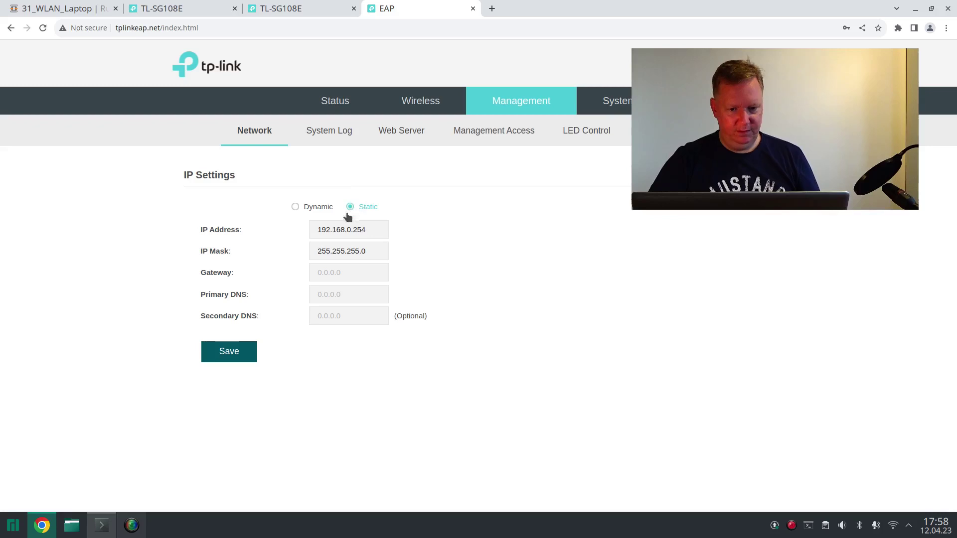
double_click(339, 227)
type("10.1.1")
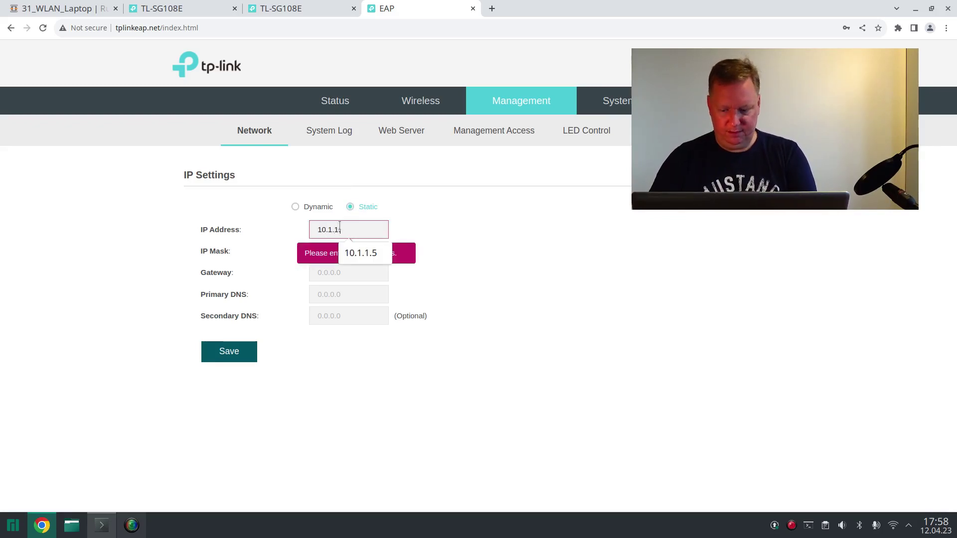
type(".5")
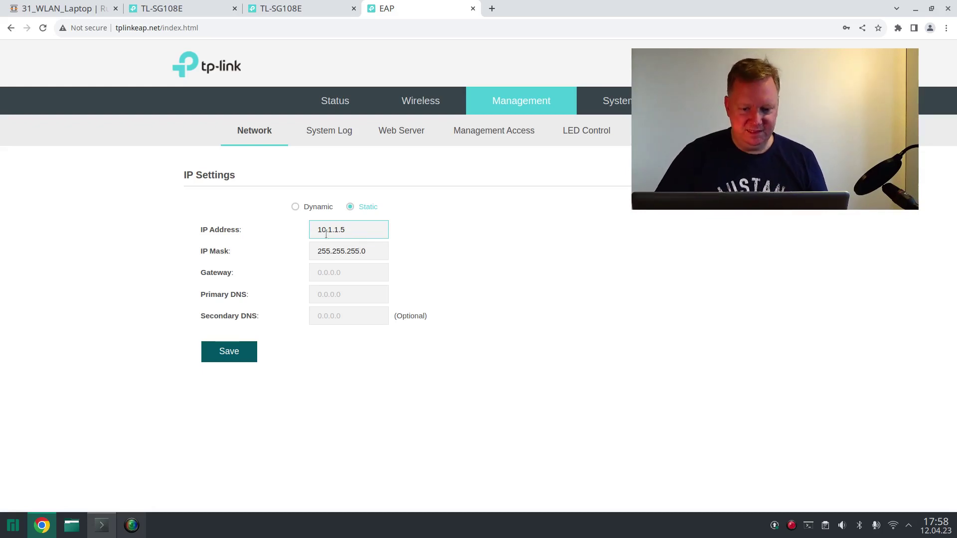
left_click(343, 272)
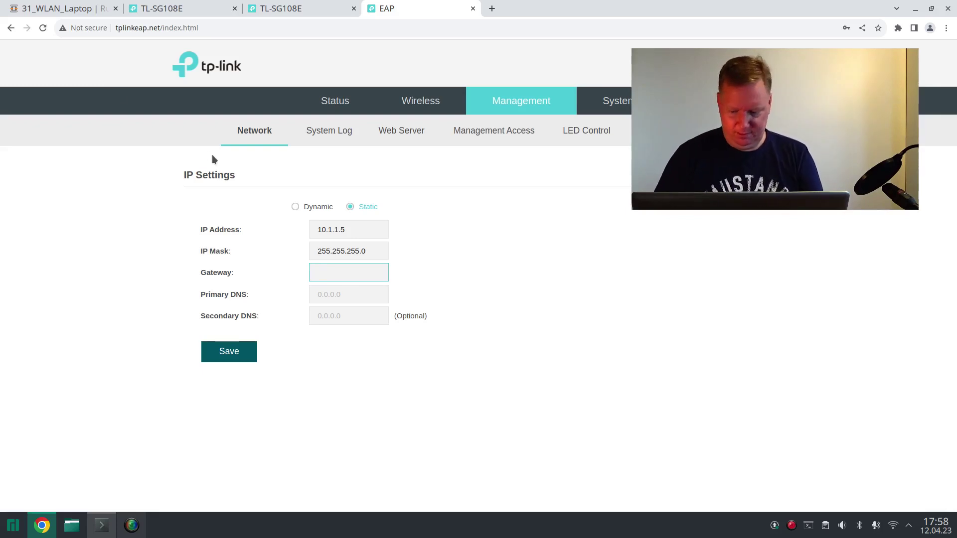
type("10.1.1.254")
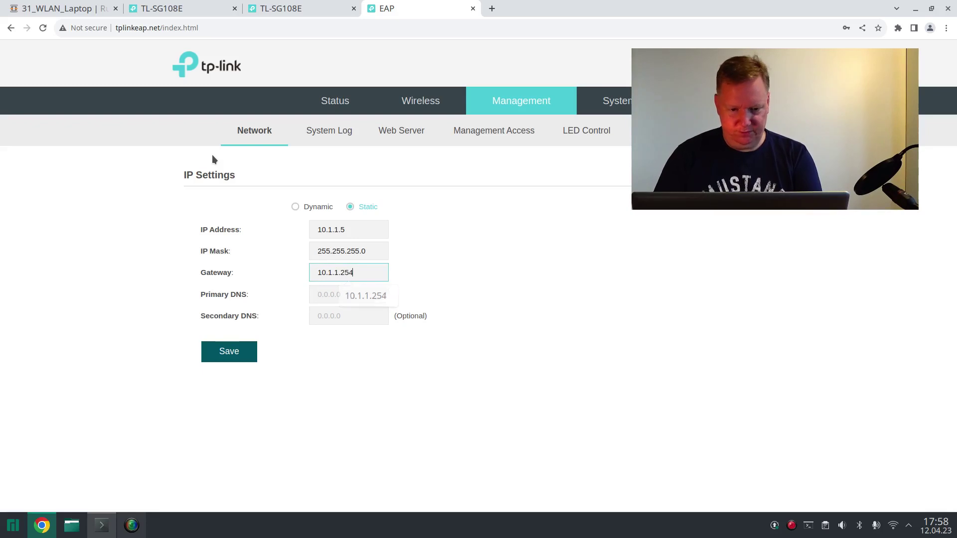
key("Tab")
type("10.1.1.")
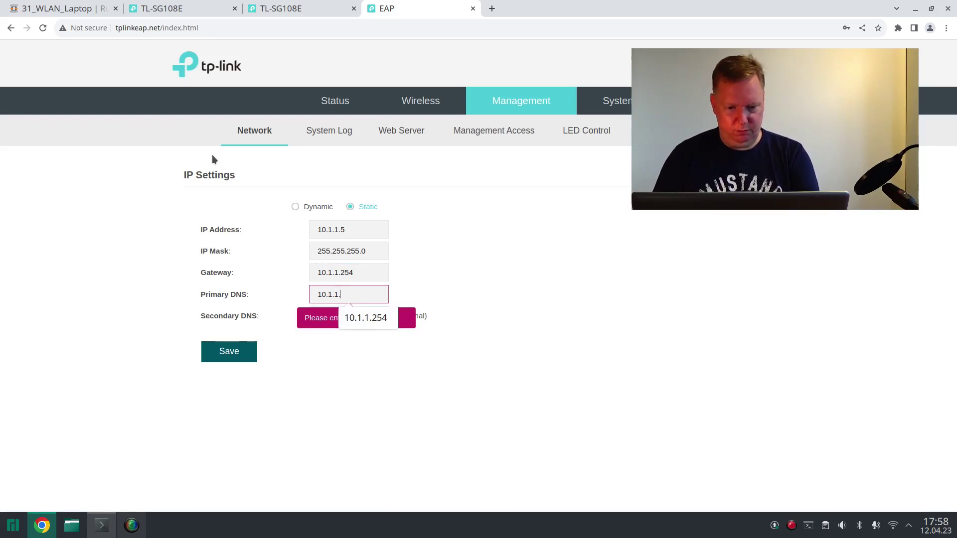
type("254")
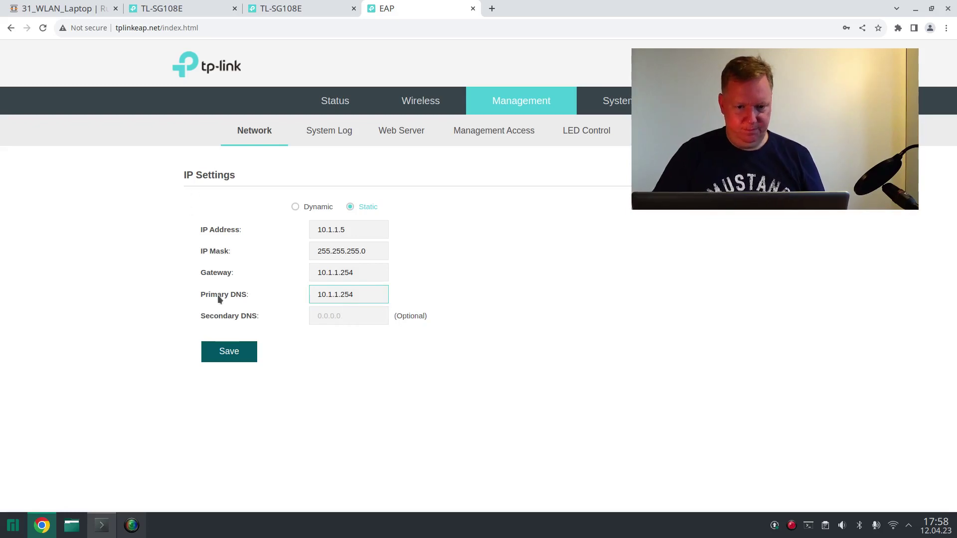
left_click(236, 355)
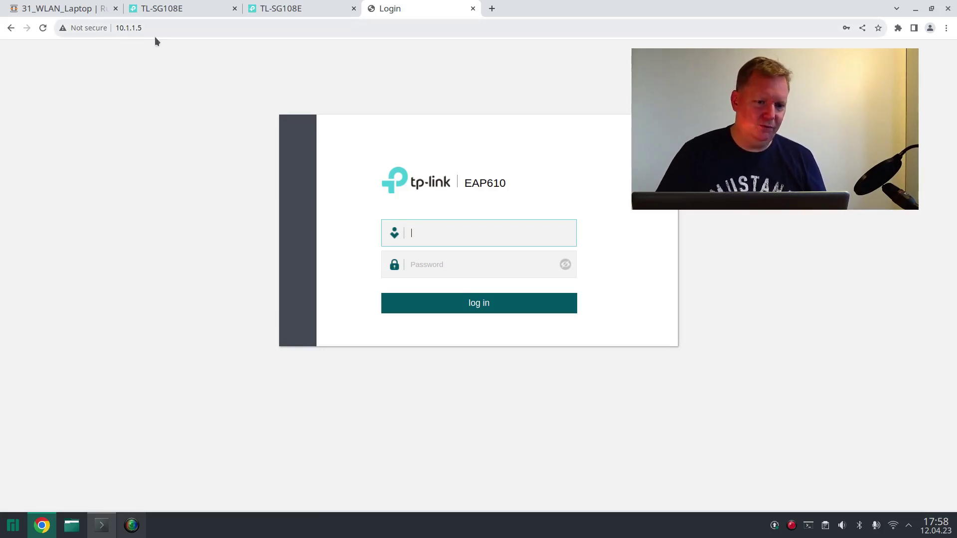
- Reconnect the laptop to WLANbridgeMaus and log in to the EAP610 at 10.1.1.5 as admin
left_click(430, 236)
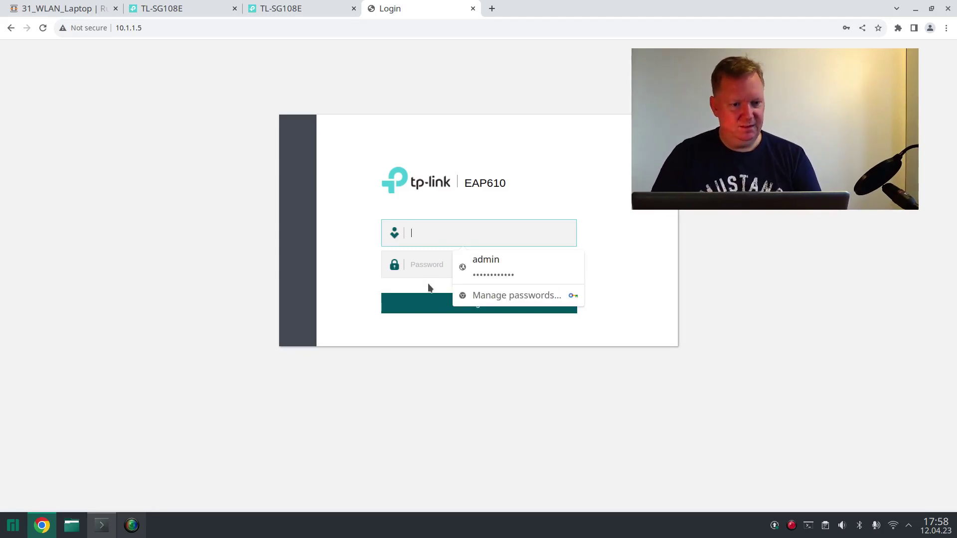
left_click(893, 525)
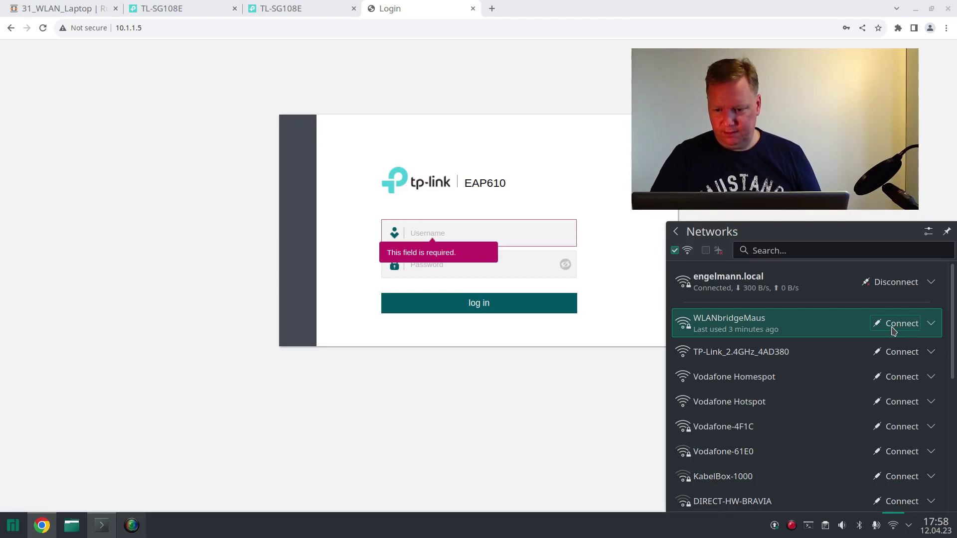
left_click(892, 328)
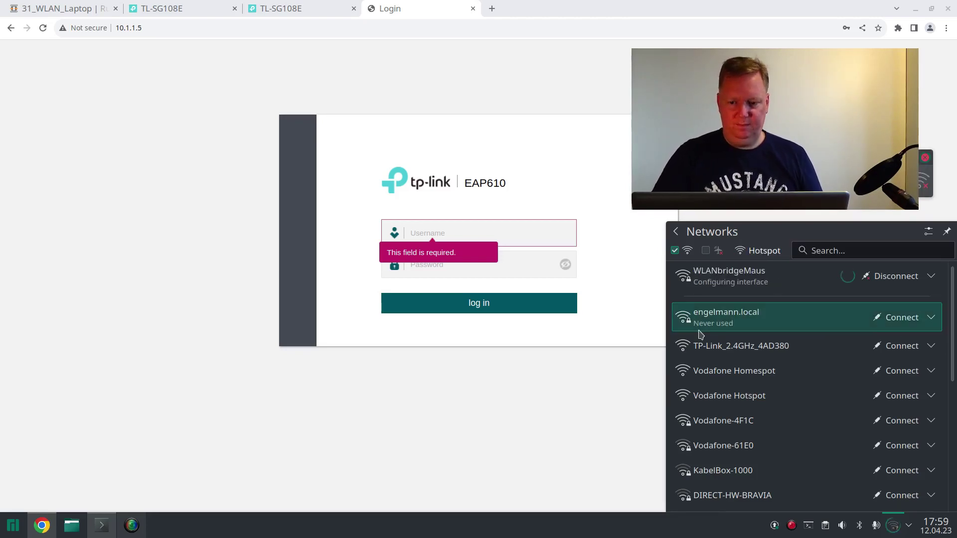
left_click(457, 228)
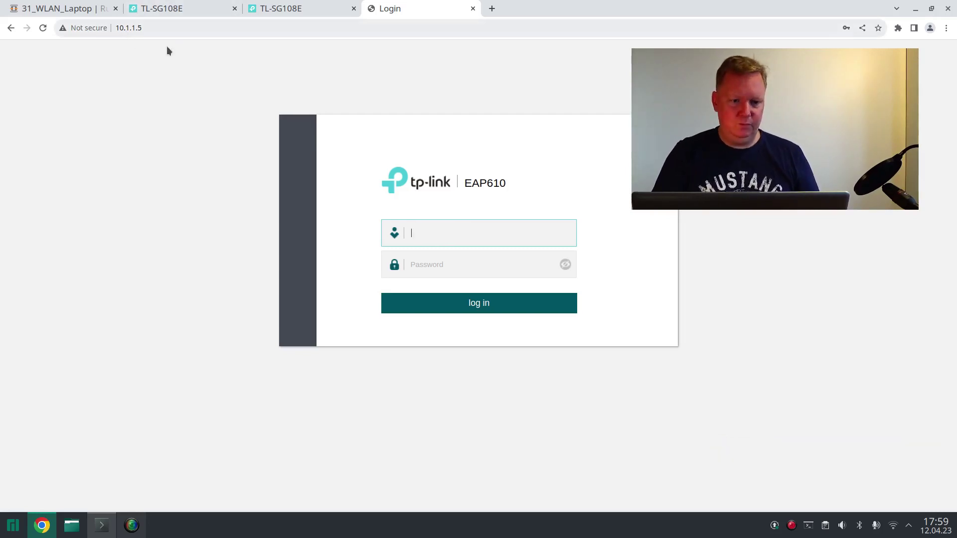
type("admin")
key("Tab")
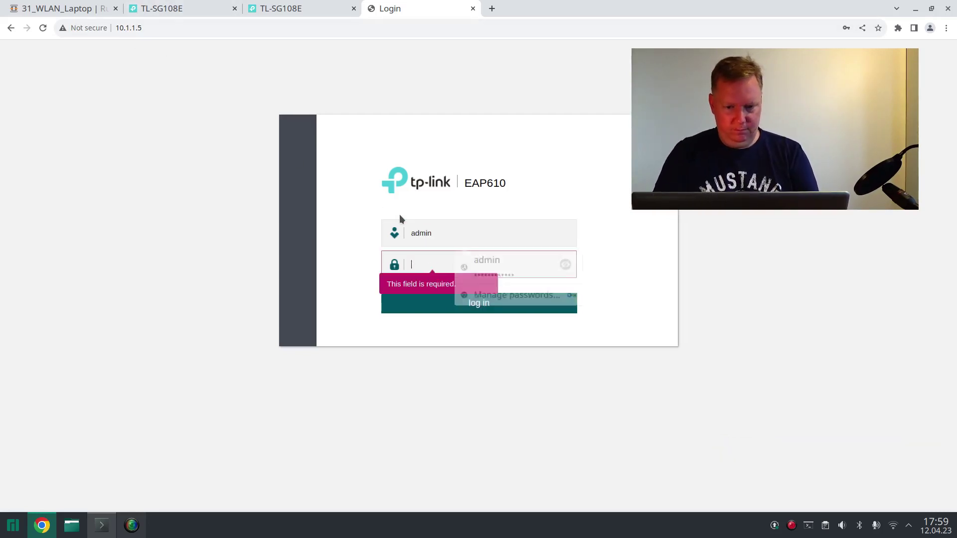
key("ctrl+v")
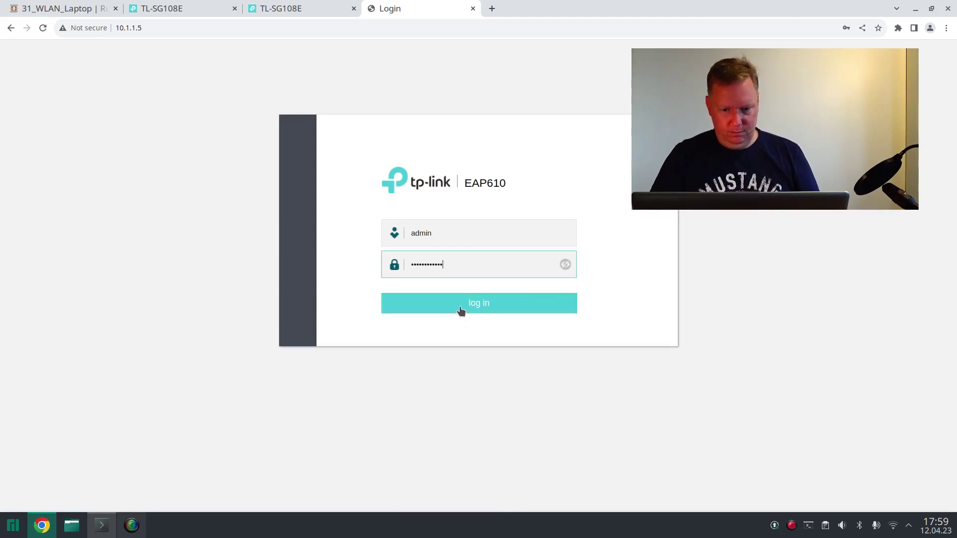
left_click(460, 310)
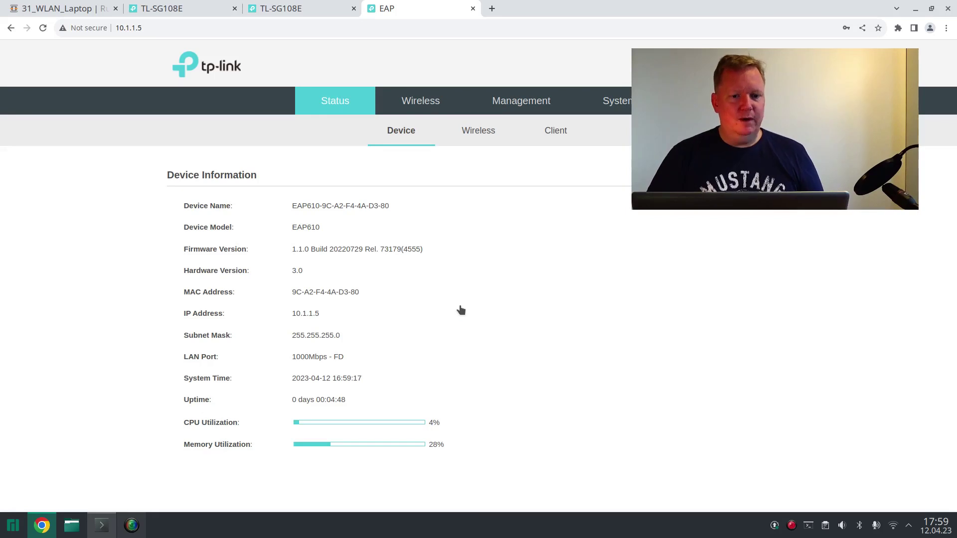
- Select the TP Link AX1800 client's shared secret on OPNsense's FreeRADIUS Clients page
left_click(78, 12)
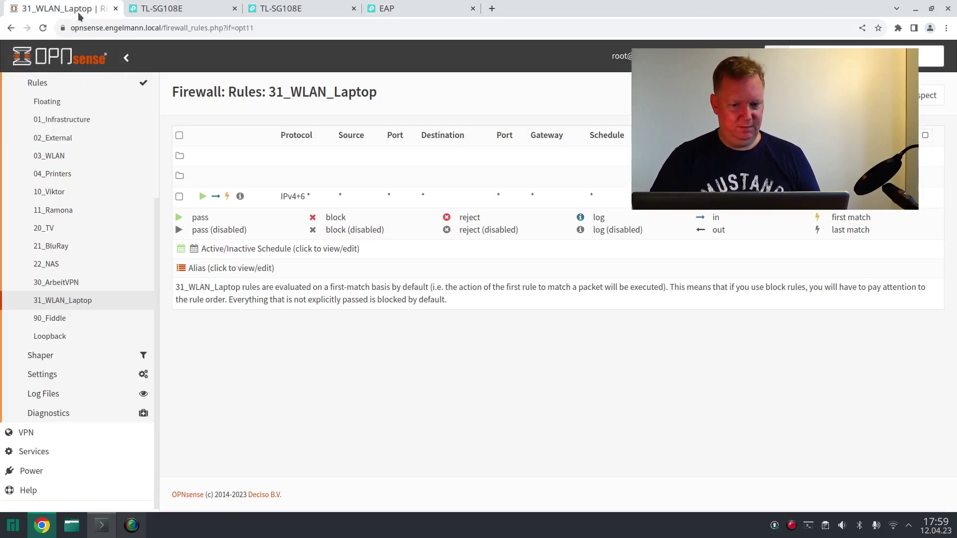
scroll(78, 264, "up", 5)
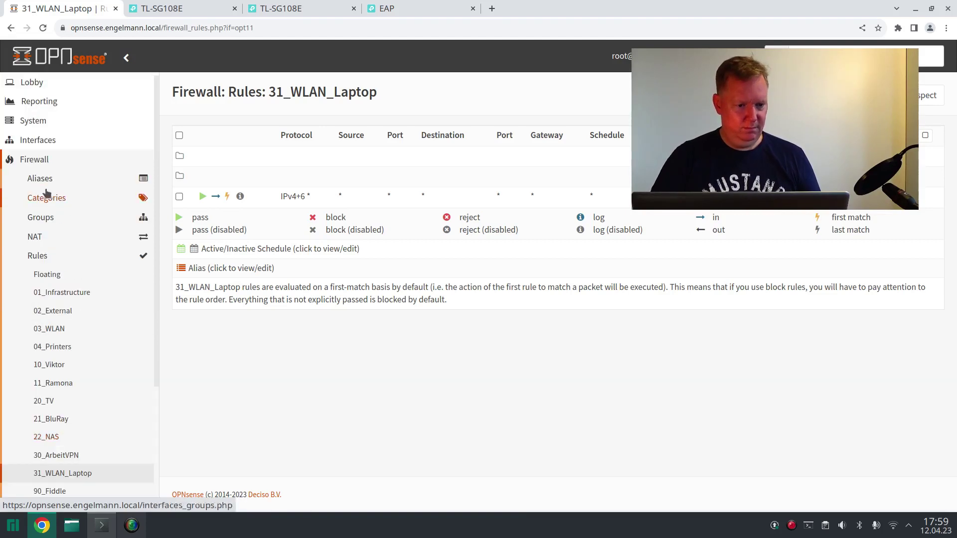
left_click(46, 165)
left_click(50, 200)
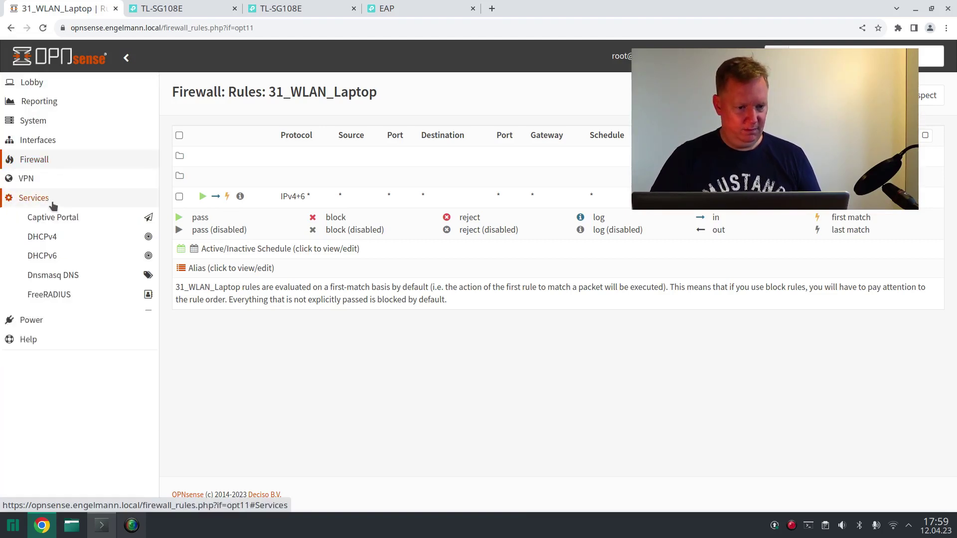
left_click(64, 296)
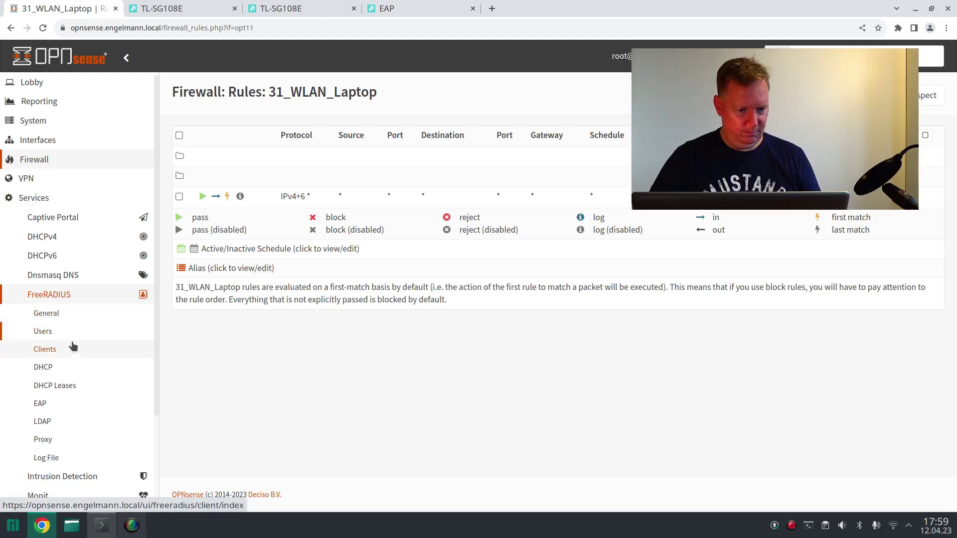
left_click(74, 348)
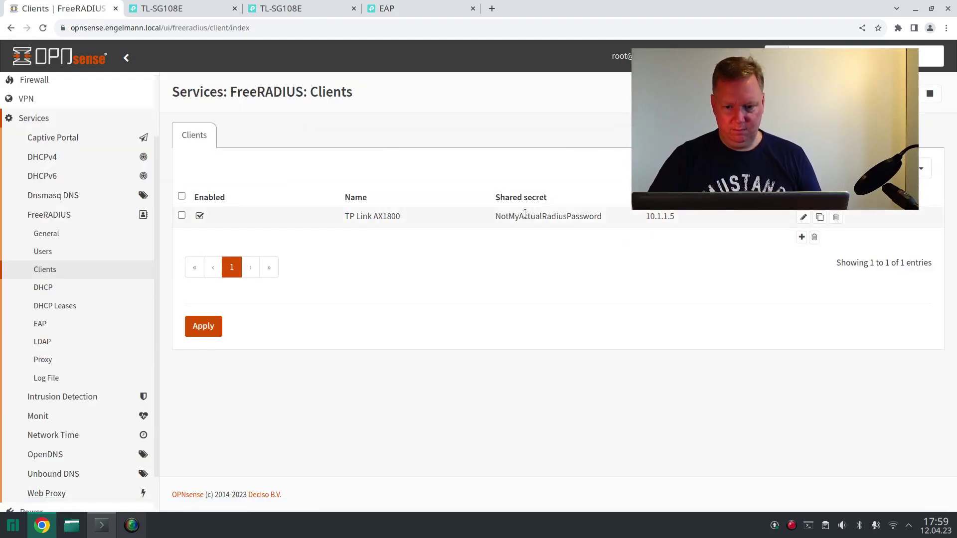
double_click(524, 214)
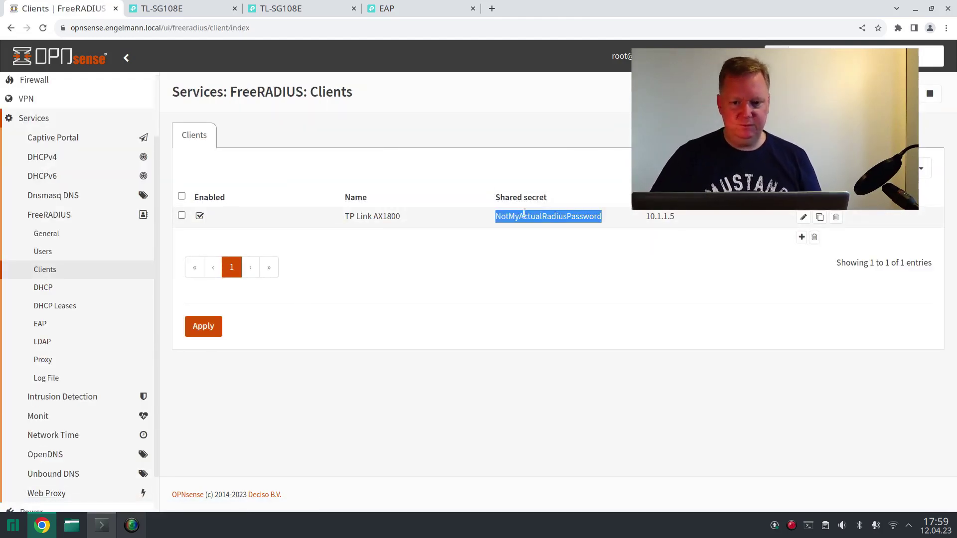
left_click(401, 11)
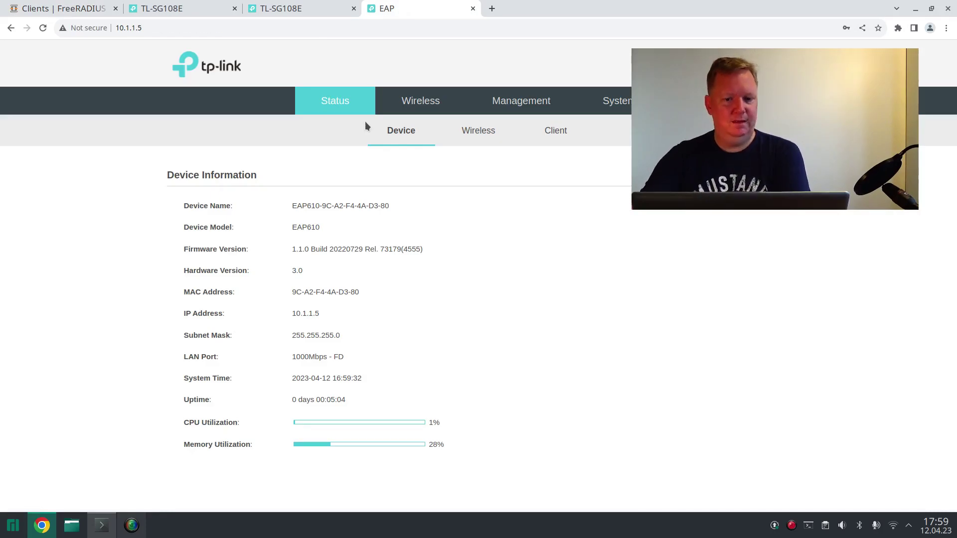
- Show the EAP610's 5GHz wireless settings and review the SSID table listing engelmann.local
left_click(399, 111)
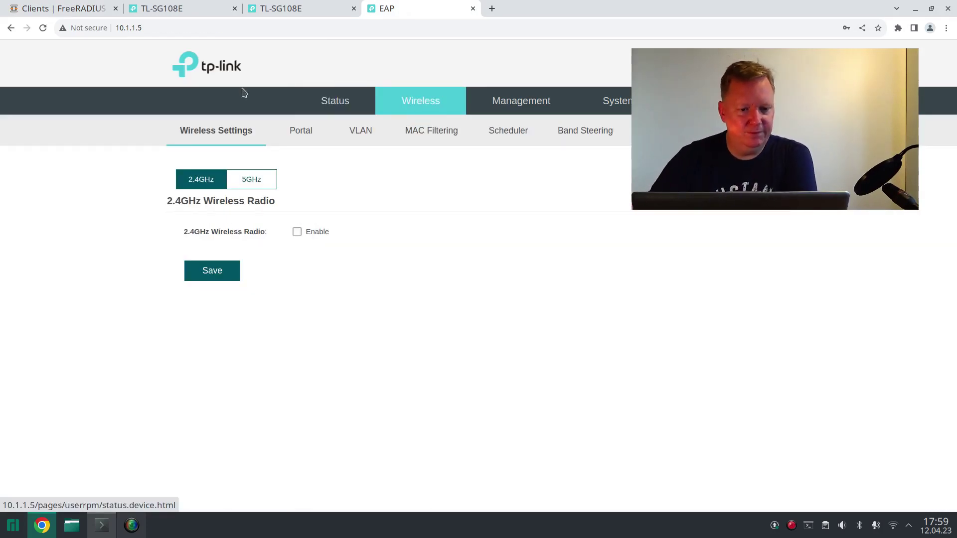
left_click(251, 186)
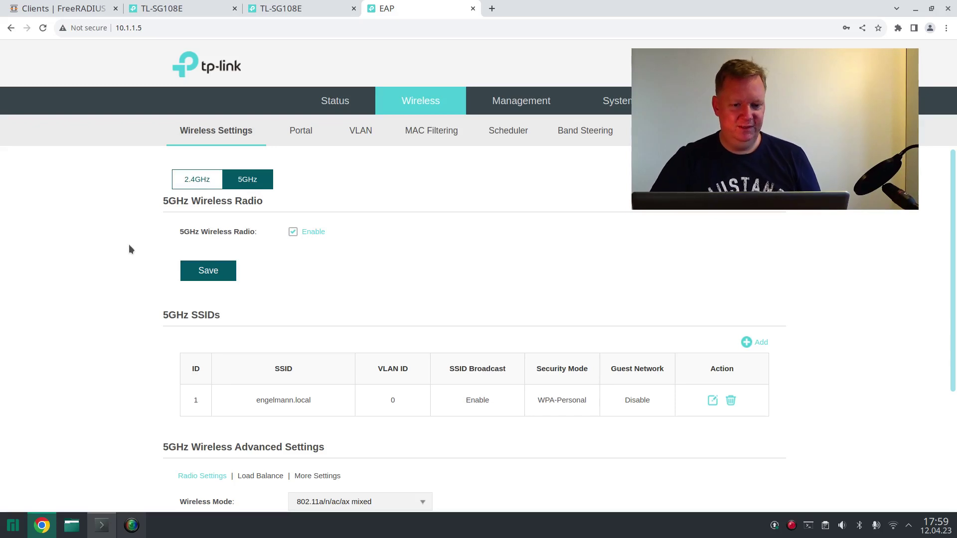
scroll(129, 246, "down", 1)
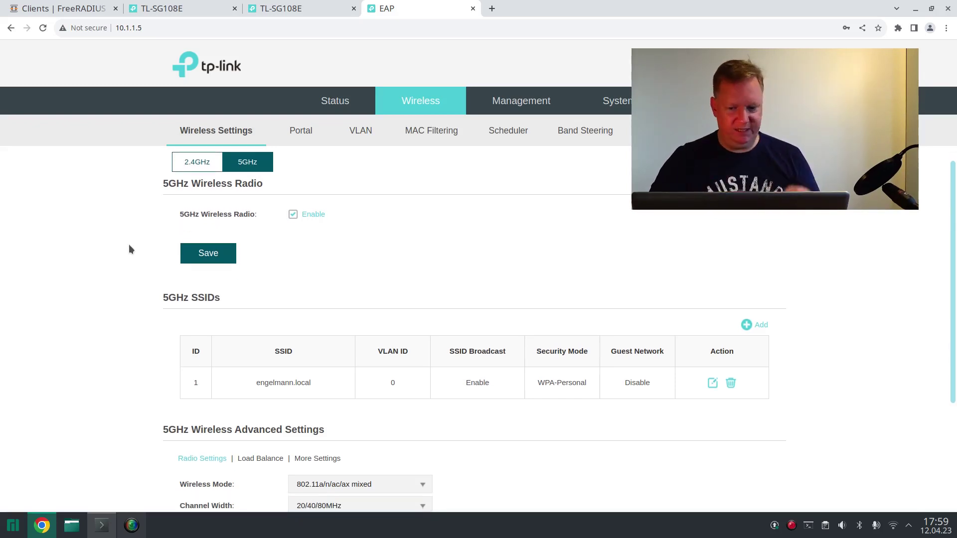
scroll(129, 245, "down", 3)
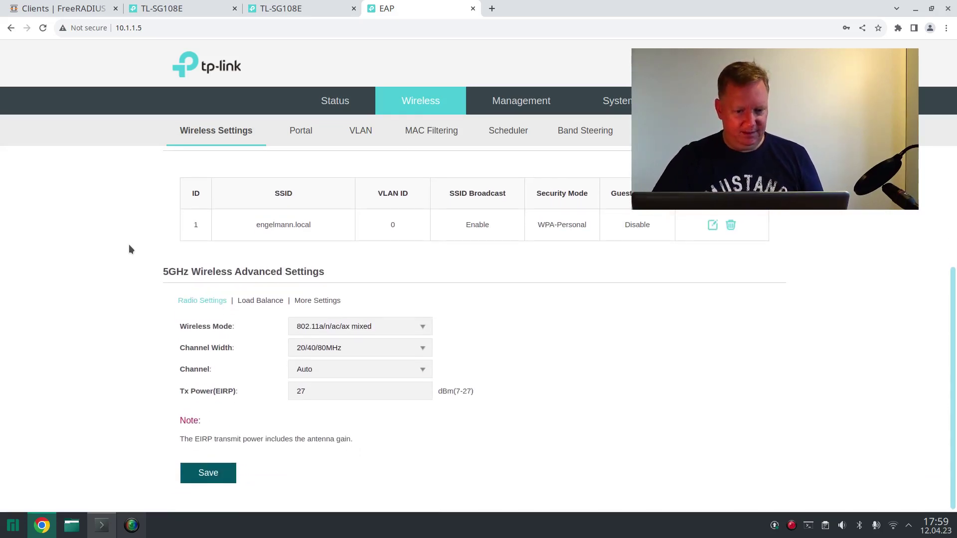
scroll(129, 245, "up", 3)
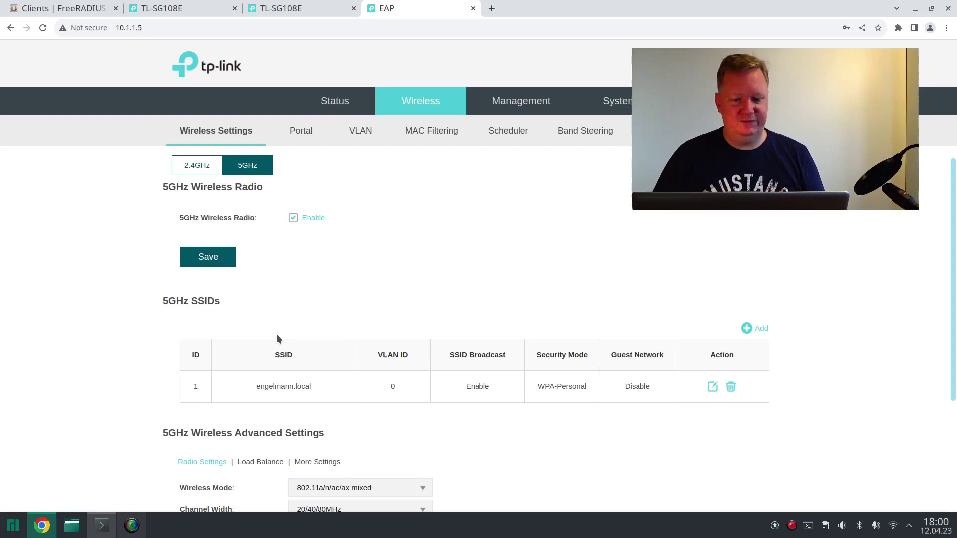
left_click(755, 328)
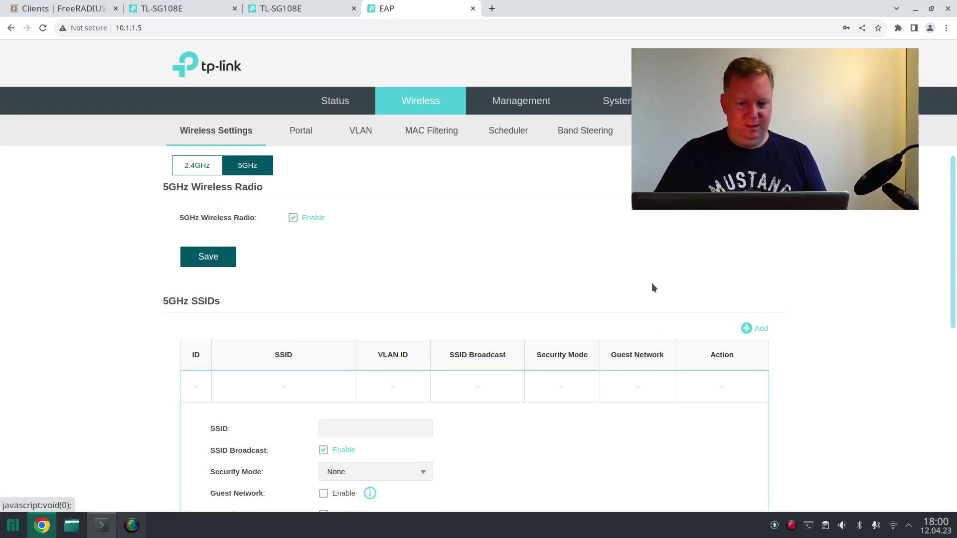
scroll(648, 269, "down", 5)
scroll(469, 239, "up", 3)
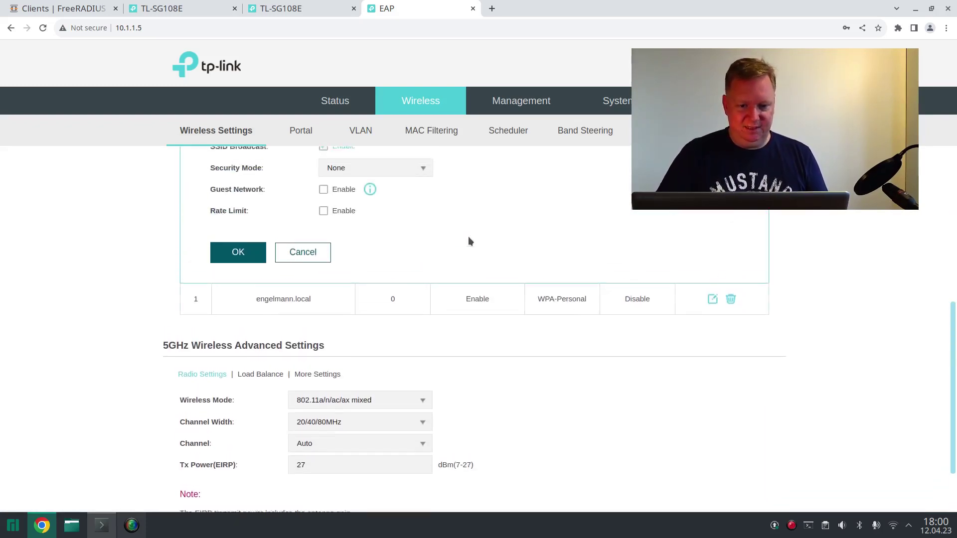
left_click(343, 212)
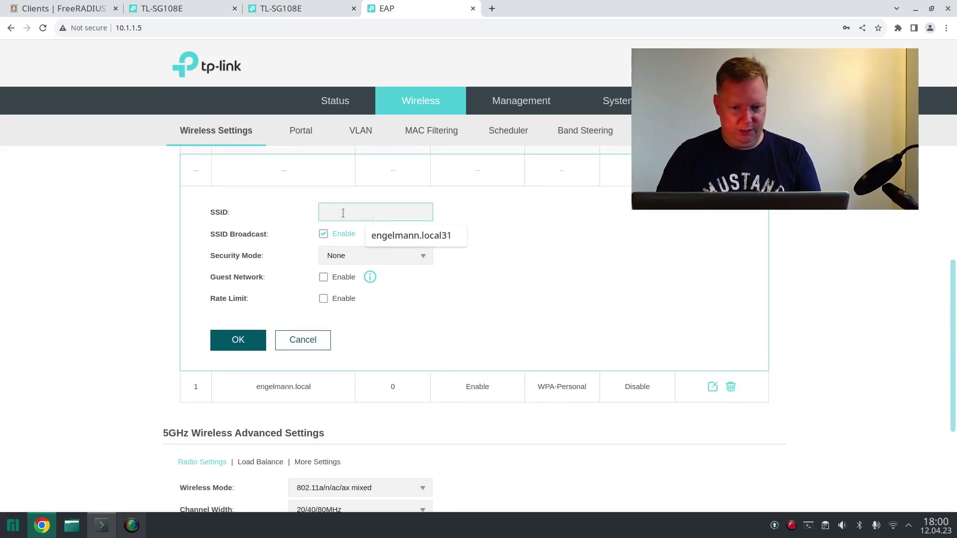
type("engelmann.")
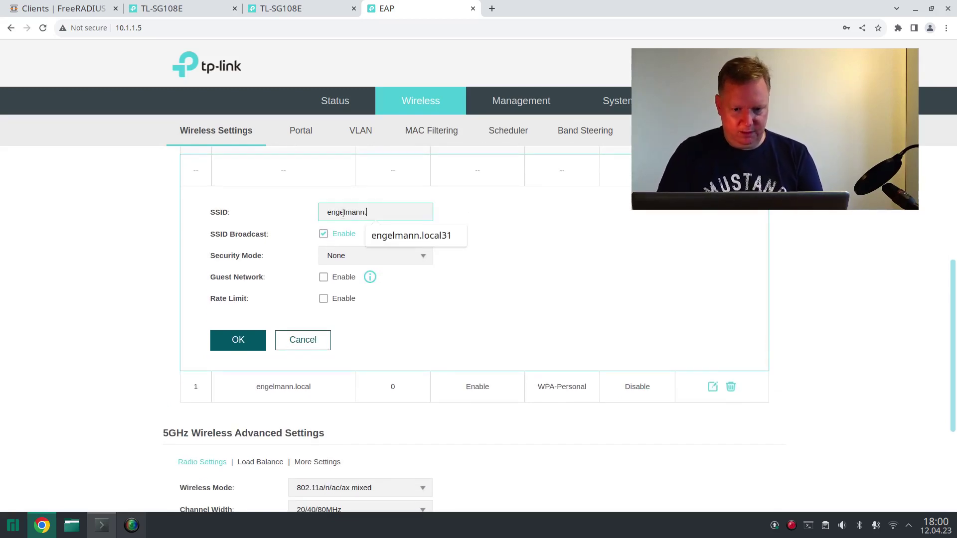
type("local31")
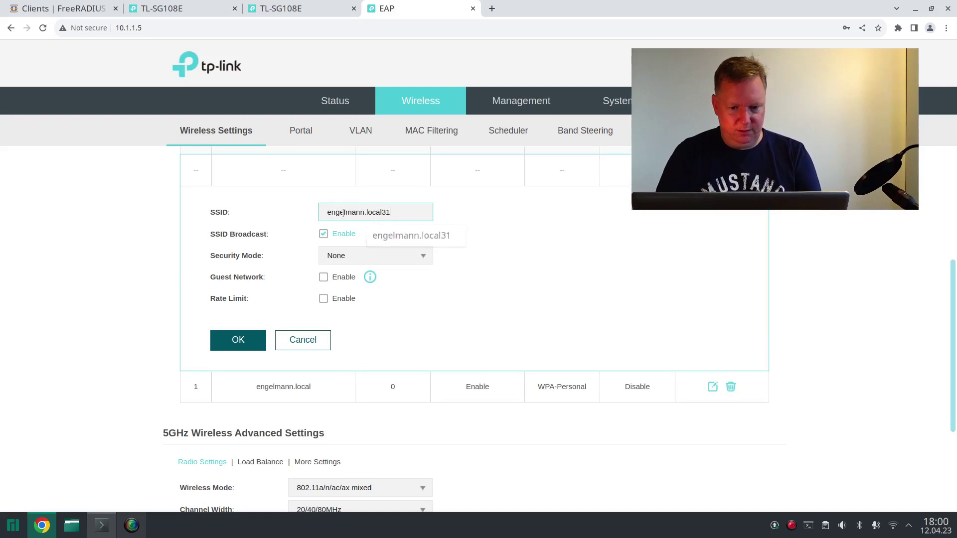
left_click(325, 238)
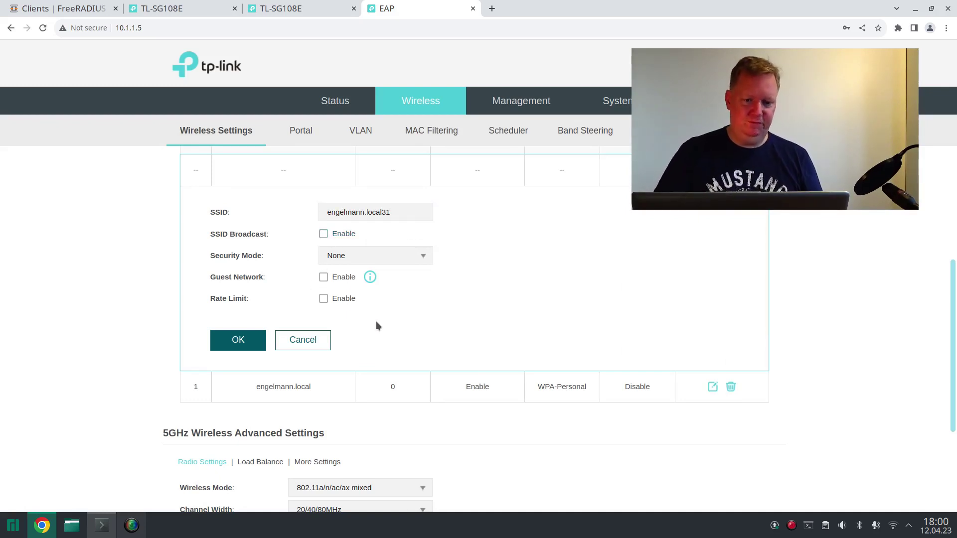
left_click(421, 260)
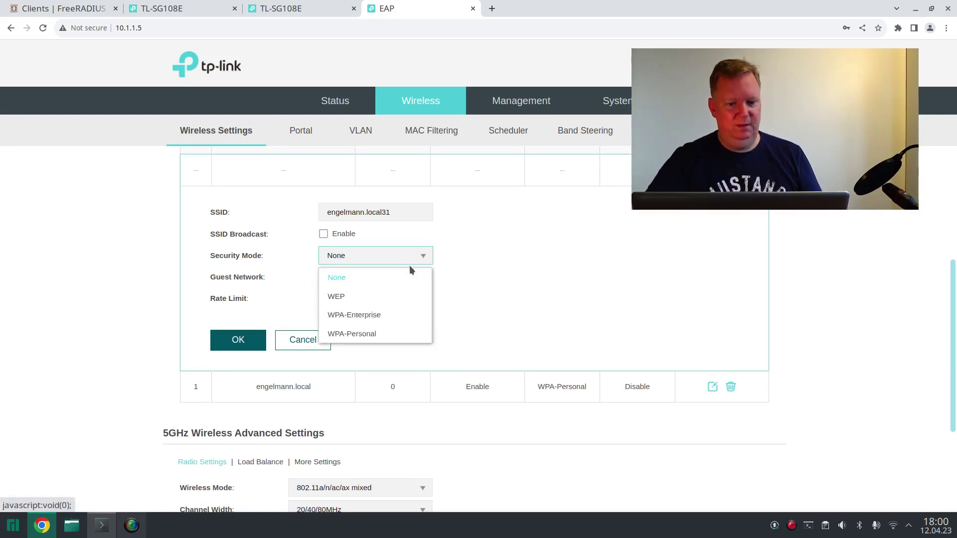
left_click(345, 316)
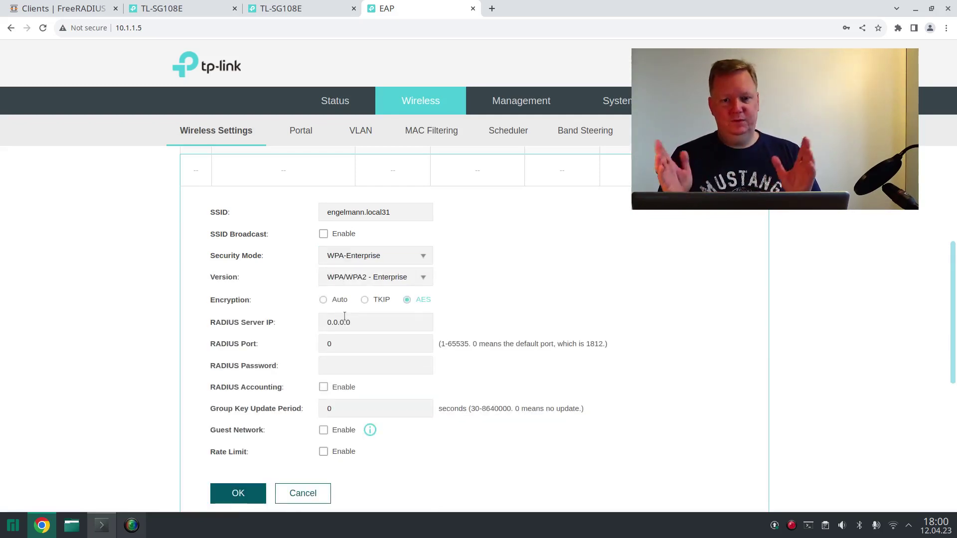
left_click(366, 257)
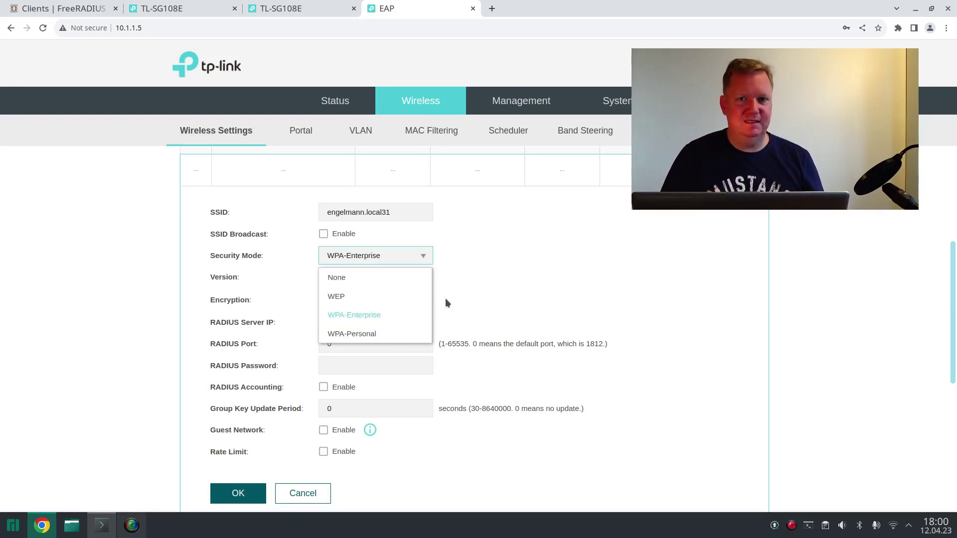
left_click(432, 257)
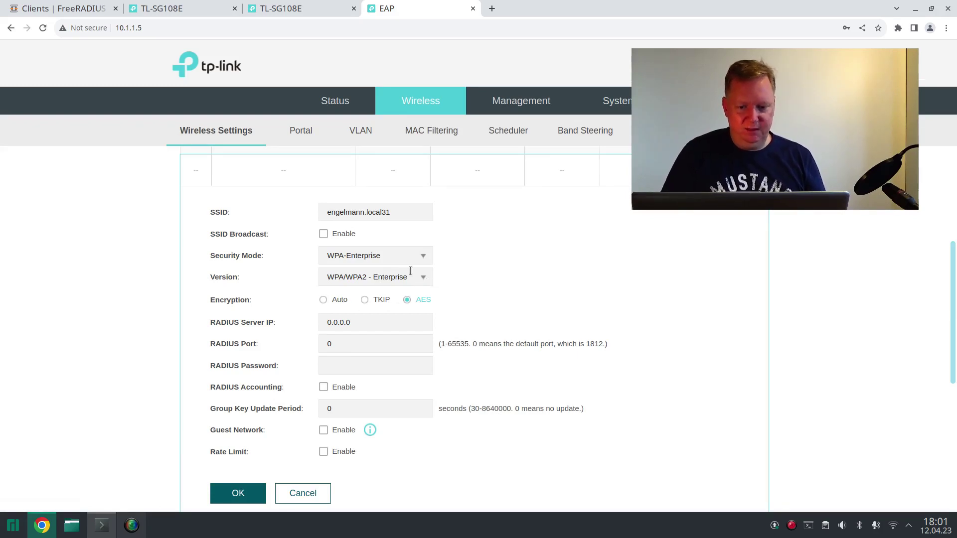
left_click(424, 260)
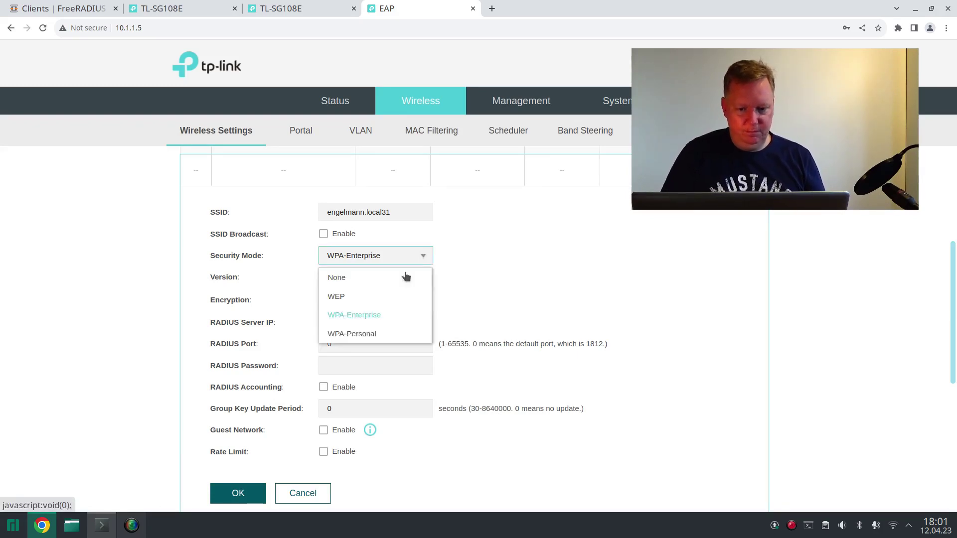
left_click(385, 330)
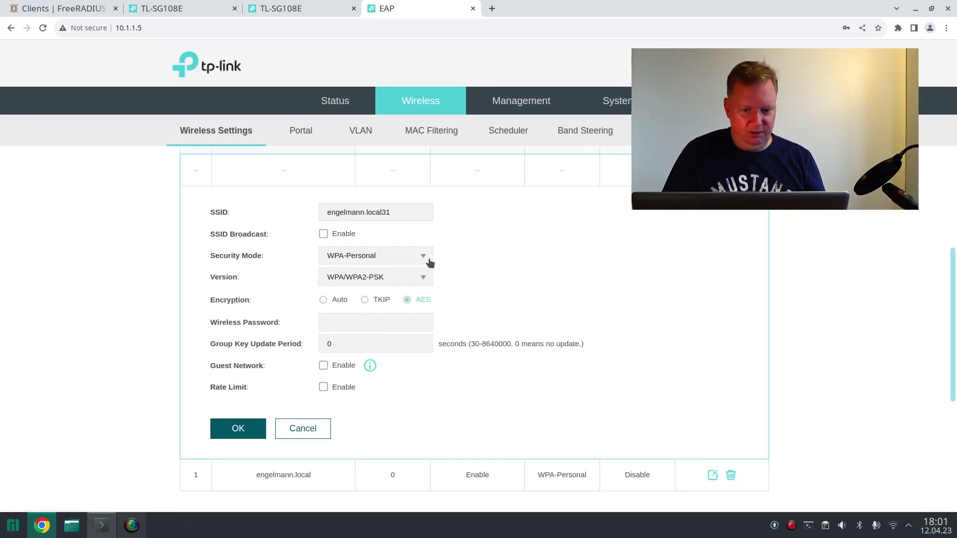
left_click(380, 280)
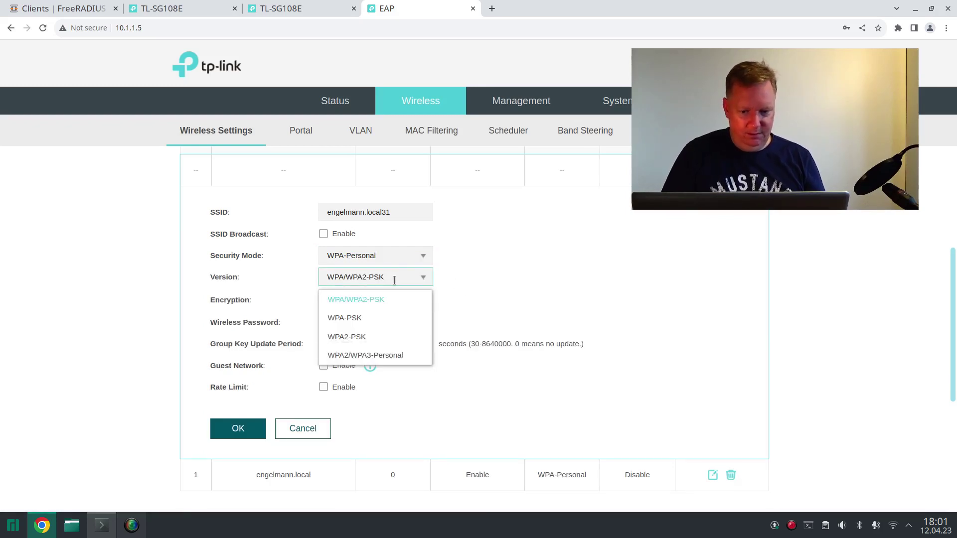
left_click(479, 293)
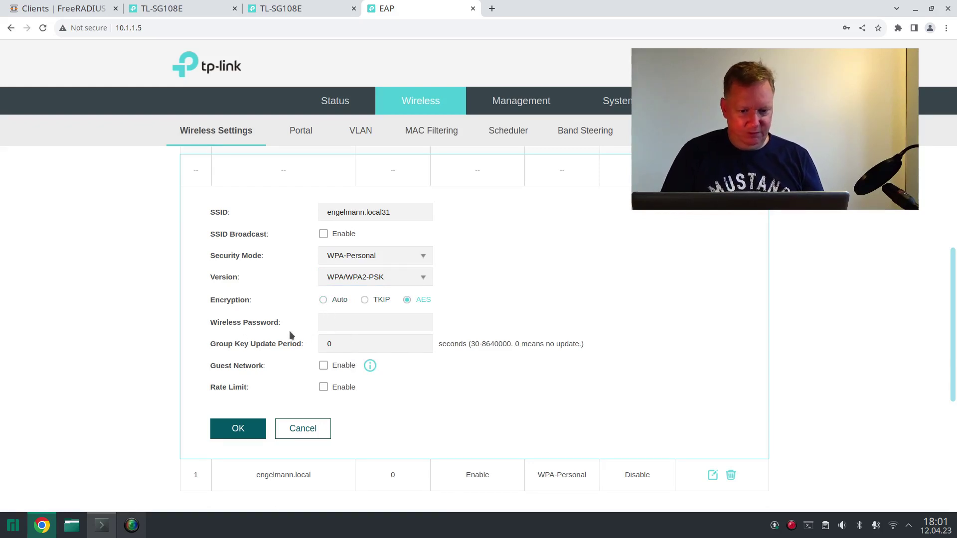
left_click(392, 257)
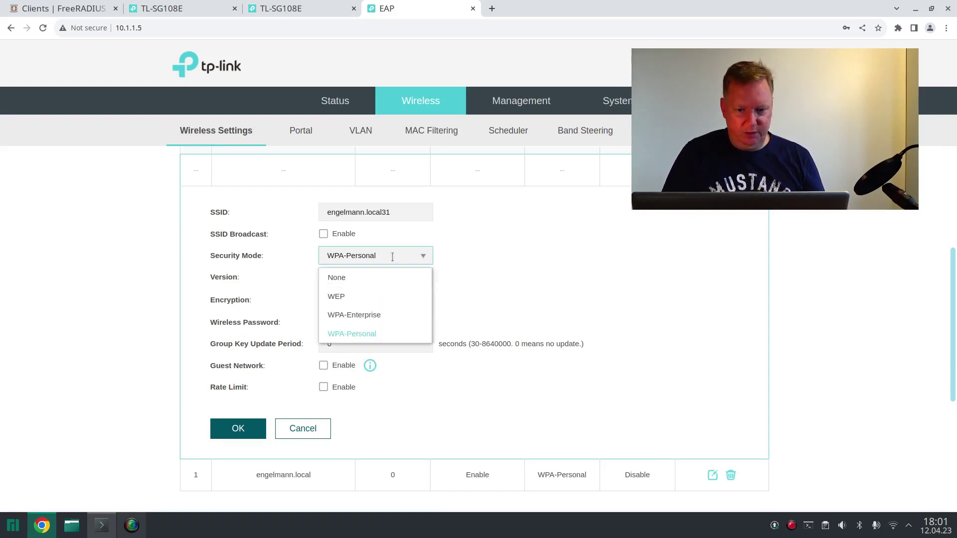
left_click(373, 311)
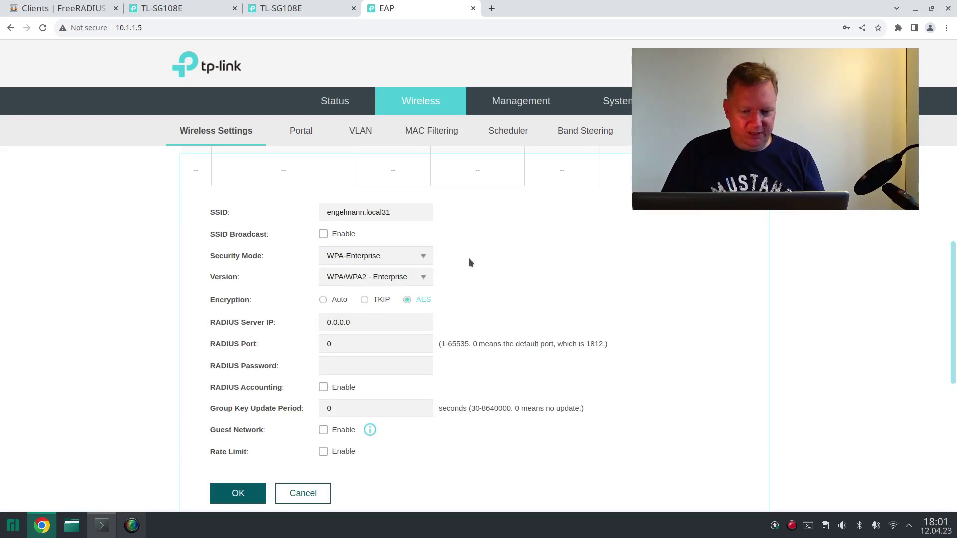
scroll(468, 257, "down", 3)
scroll(468, 257, "up", 2)
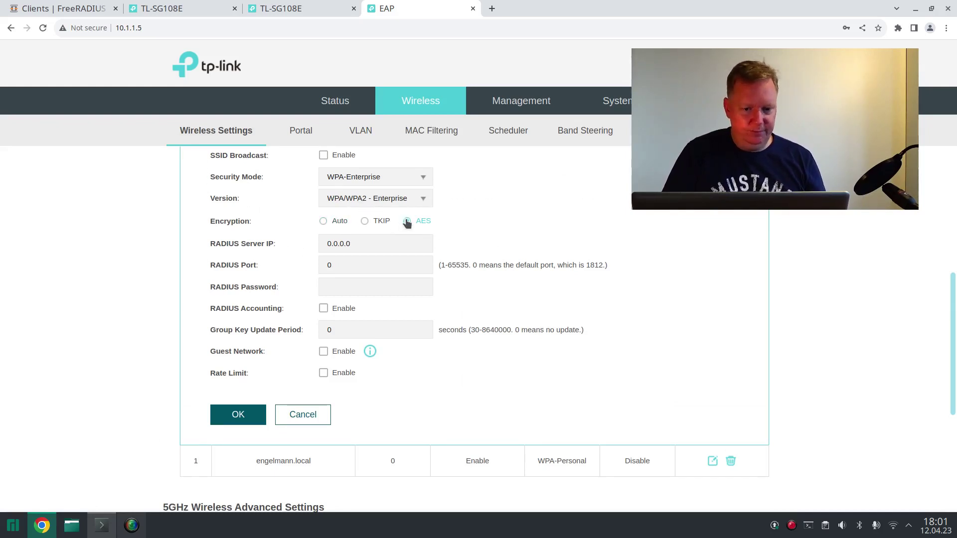
- Point the SSID at RADIUS server 10.1.1.254, port 1812, with the shared secret, then return to OPNsense
double_click(360, 242)
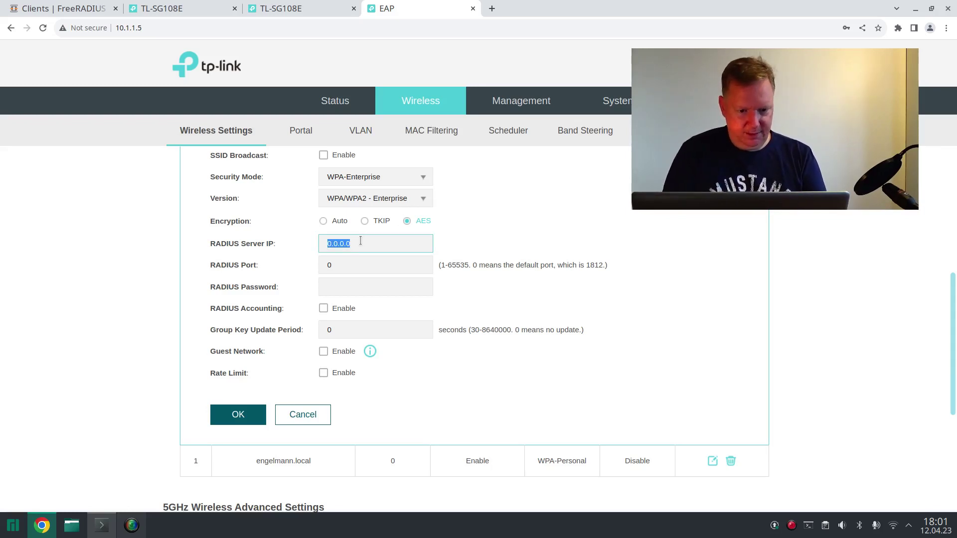
type("10")
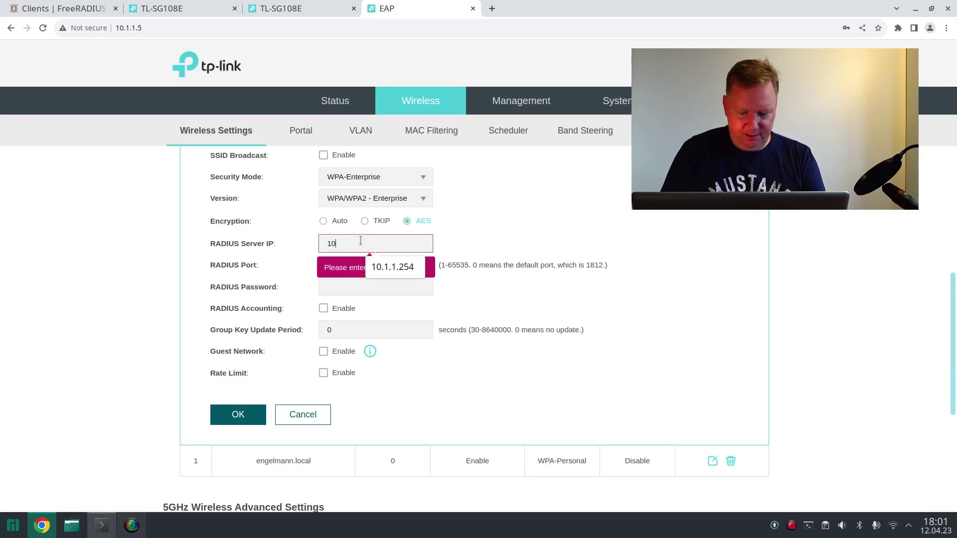
type(".1.1.254")
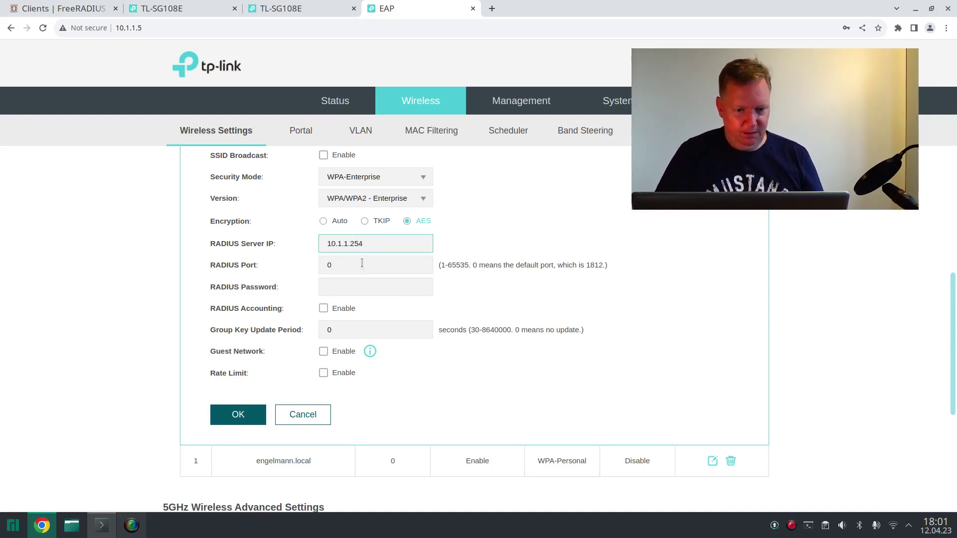
key("Tab")
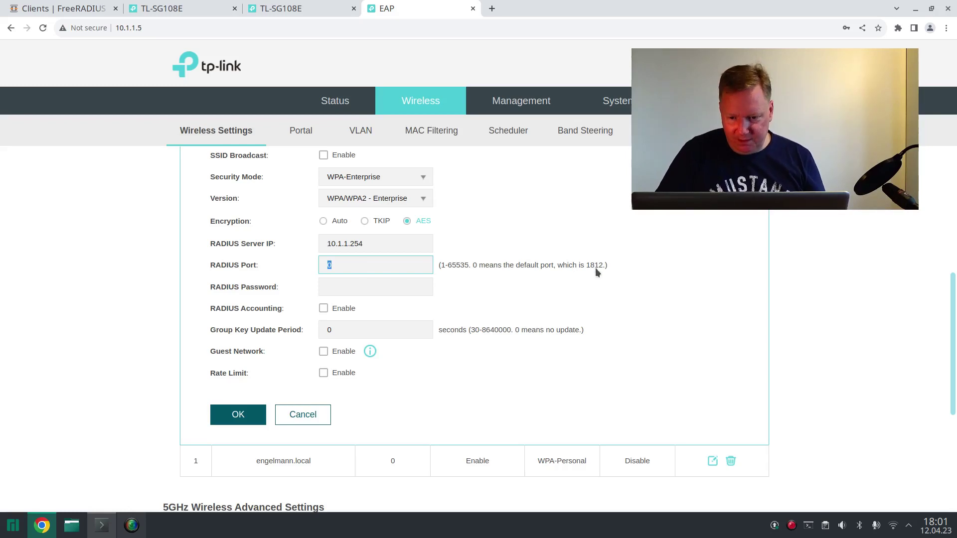
type("1812")
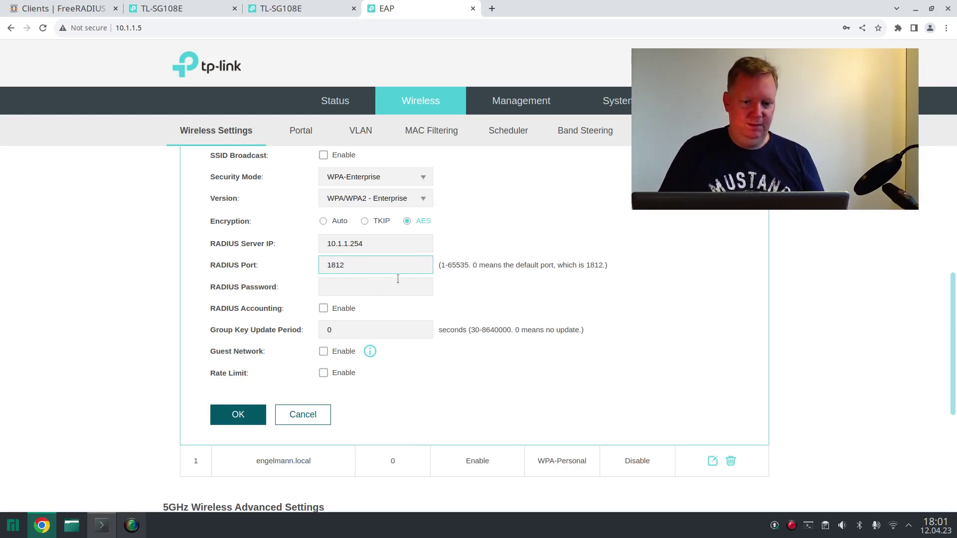
left_click(398, 284)
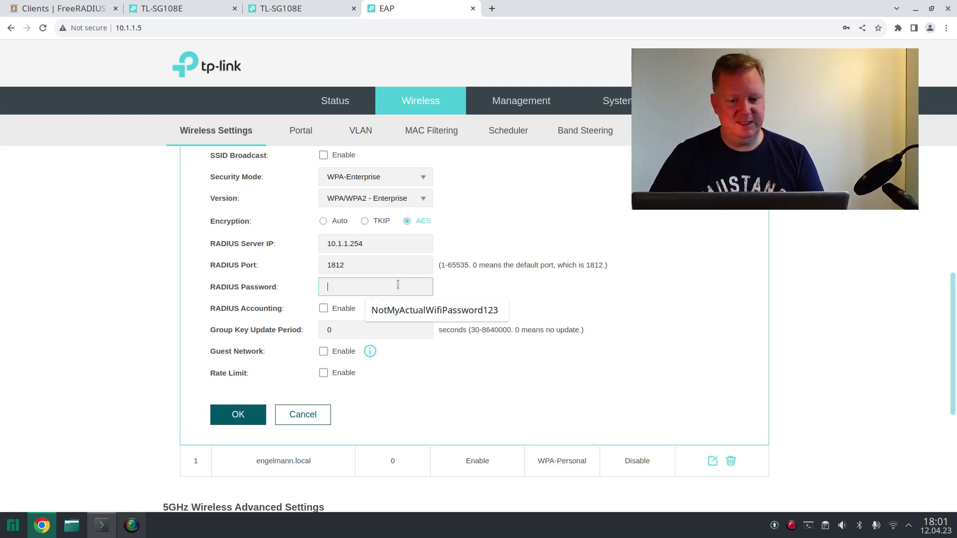
key("ctrl+v")
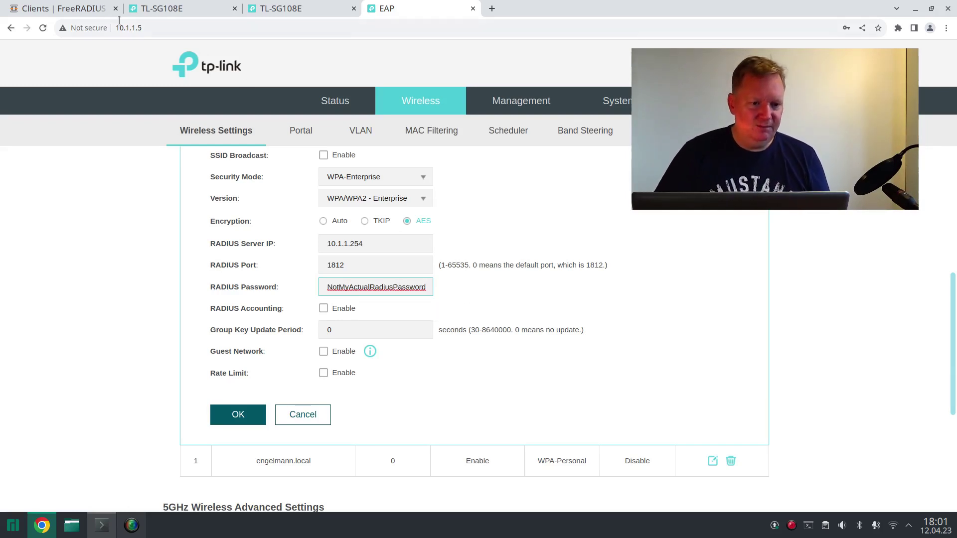
left_click(74, 9)
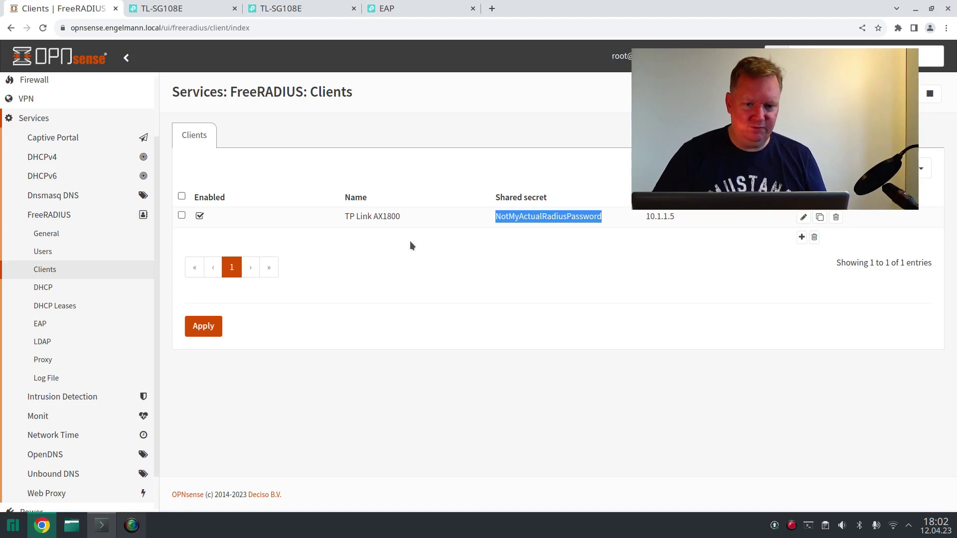
- Apply the FreeRADIUS client settings for the TP Link AX1800 and return to the EAP610 SSID form
left_click(213, 335)
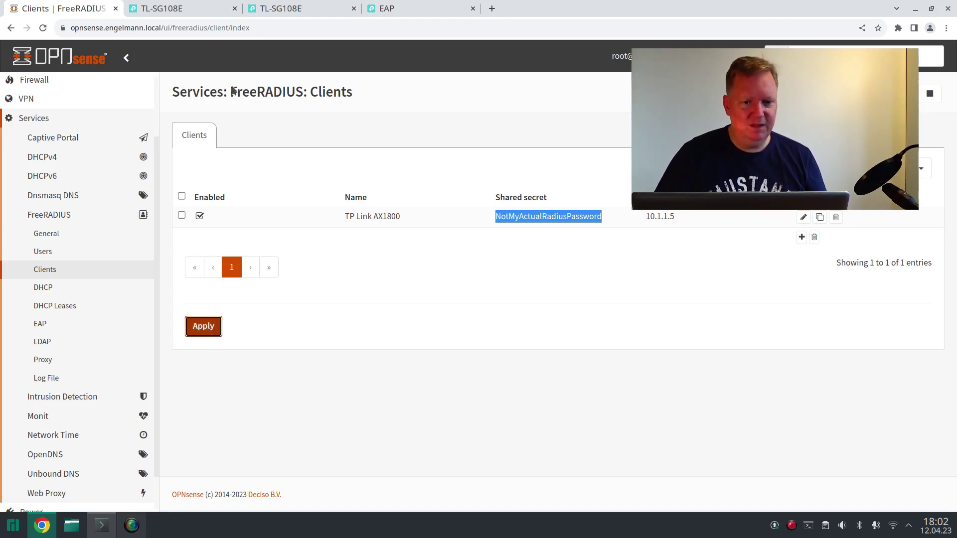
left_click(375, 16)
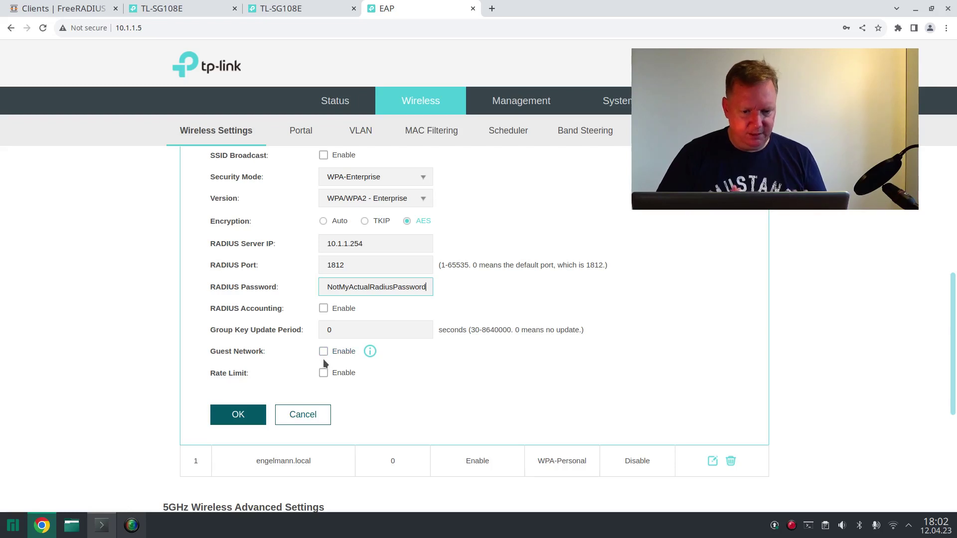
- Save the hidden WPA-Enterprise SSID engelmann.local31, confirm it in the 5GHz SSID list, and go to VLAN settings
left_click(248, 413)
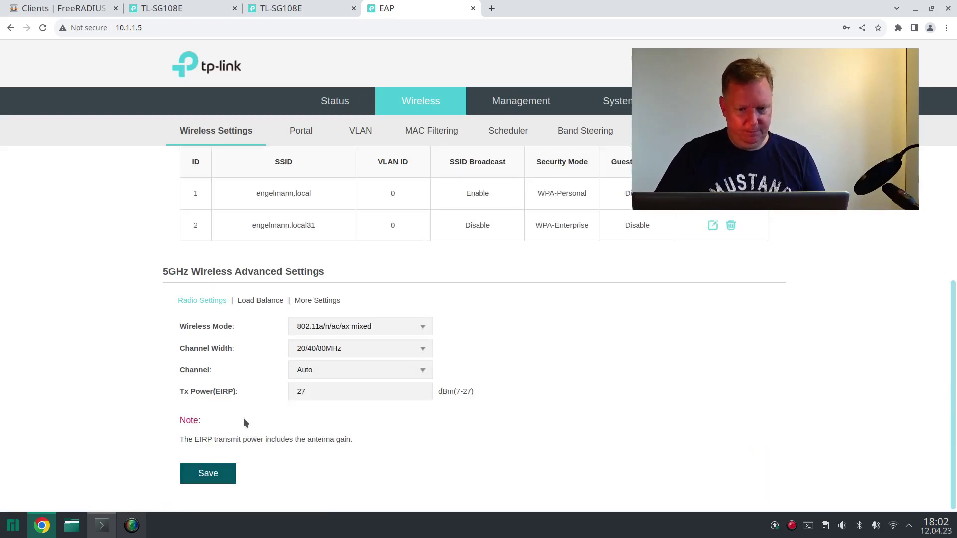
scroll(470, 337, "up", 3)
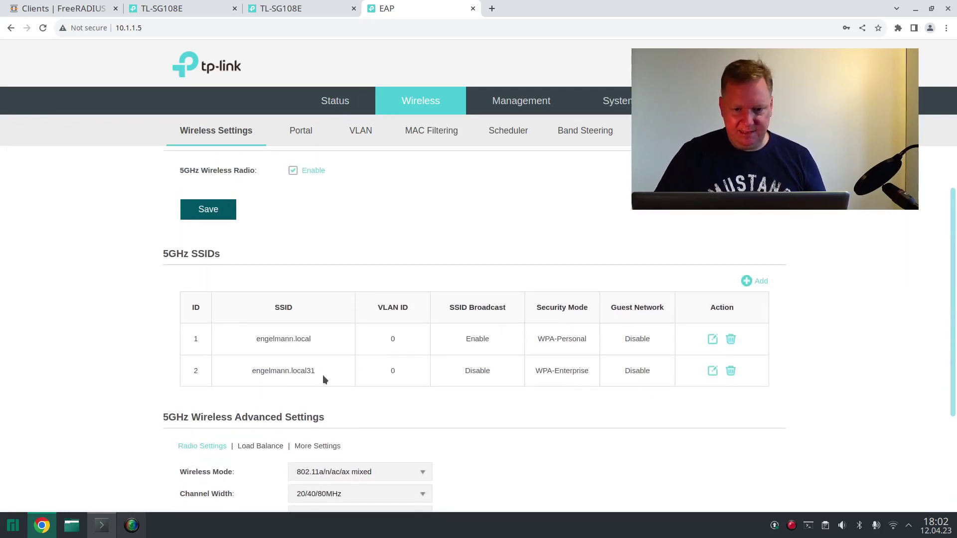
scroll(357, 220, "down", 3)
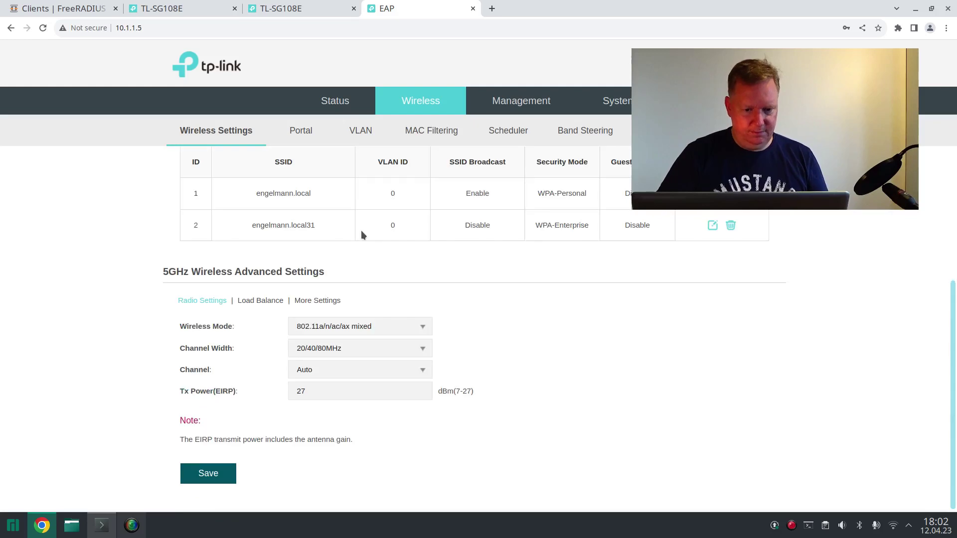
scroll(361, 231, "up", 4)
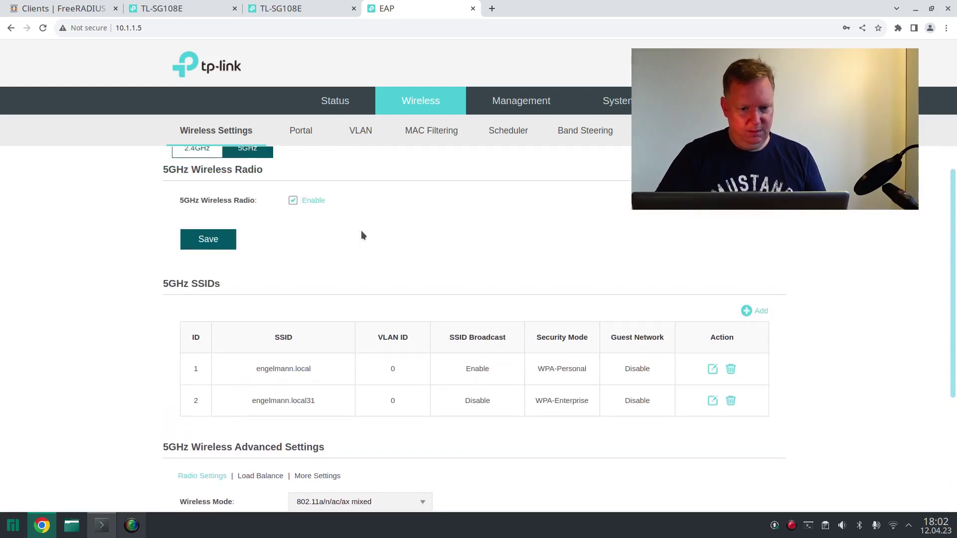
left_click(365, 141)
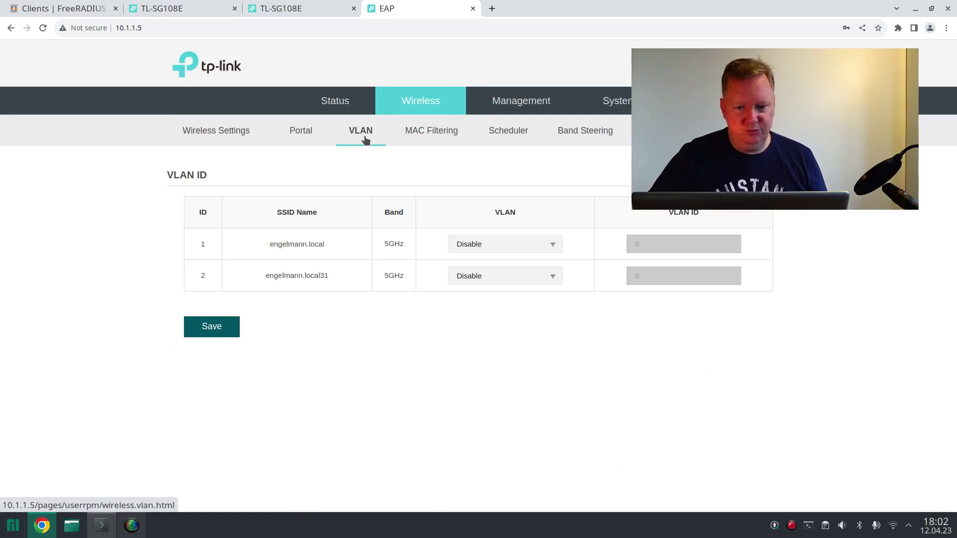
- Enable VLAN for engelmann.local31 with VLAN ID 31 and save the assignment
left_click(553, 278)
left_click(540, 297)
left_click(644, 276)
type("31")
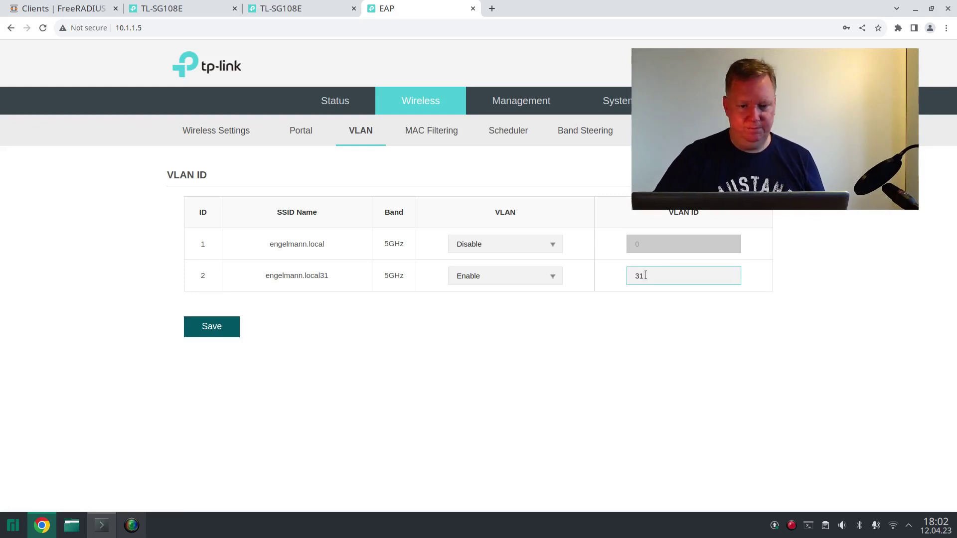
left_click(219, 332)
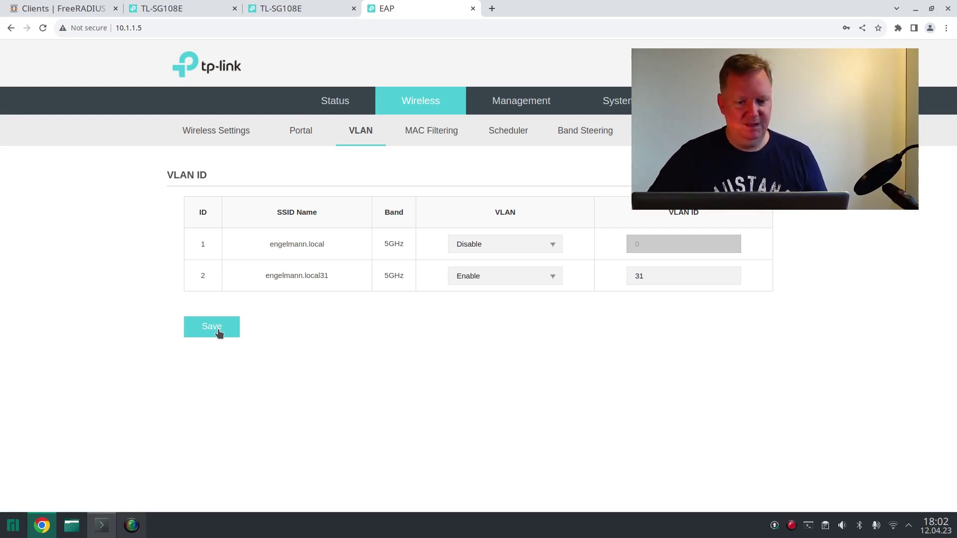
left_click(218, 331)
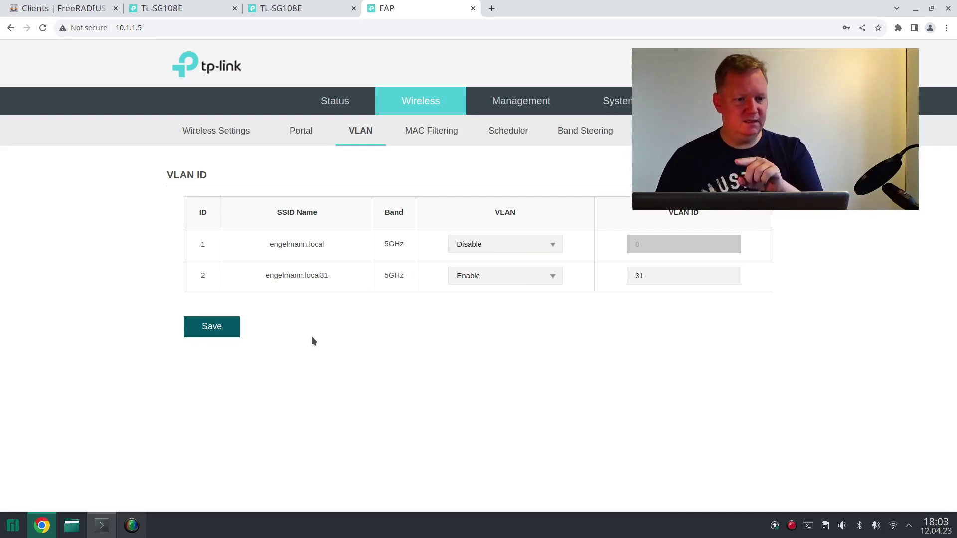
- Go to OPNsense's Services > FreeRADIUS > Users page
left_click(35, 7)
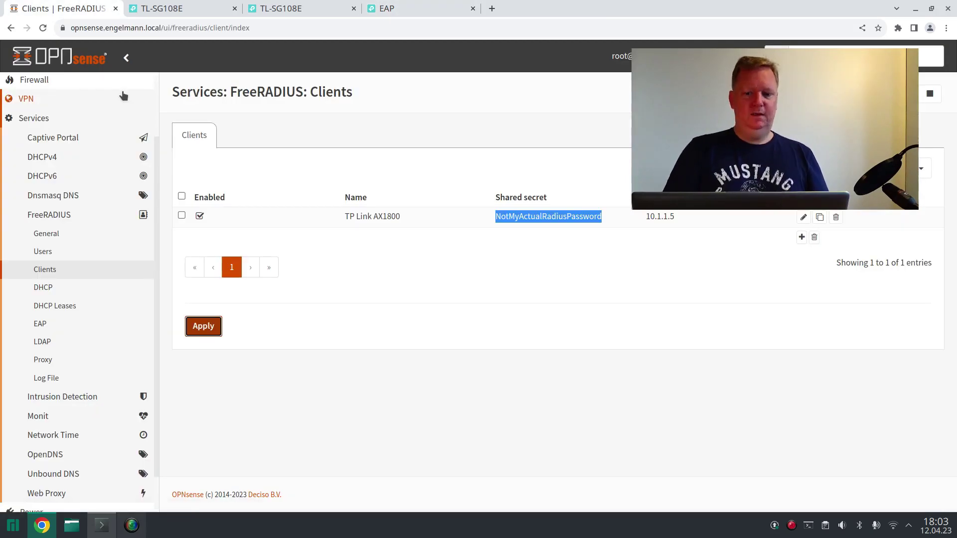
left_click(49, 252)
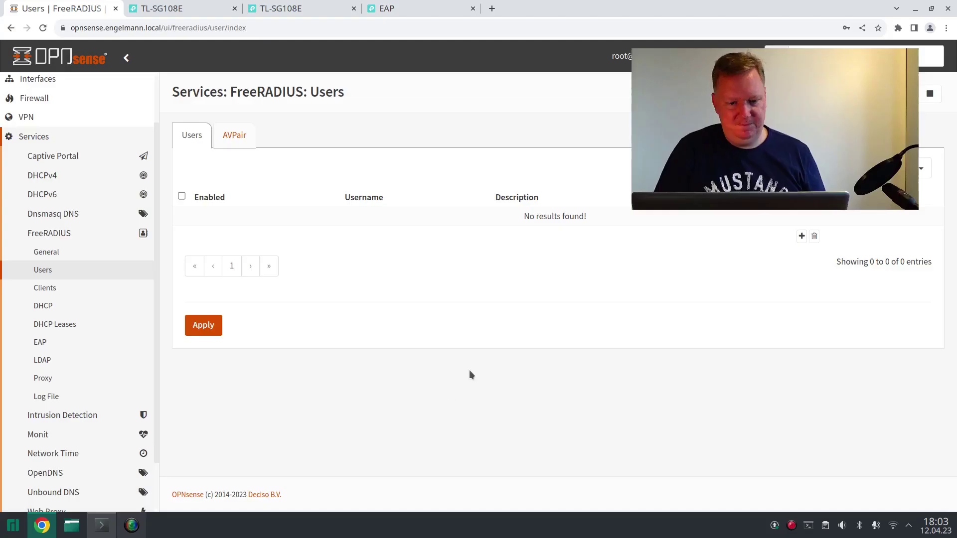
- Add a FreeRADIUS user with username Laptop, a password, and description Laptop
left_click(801, 236)
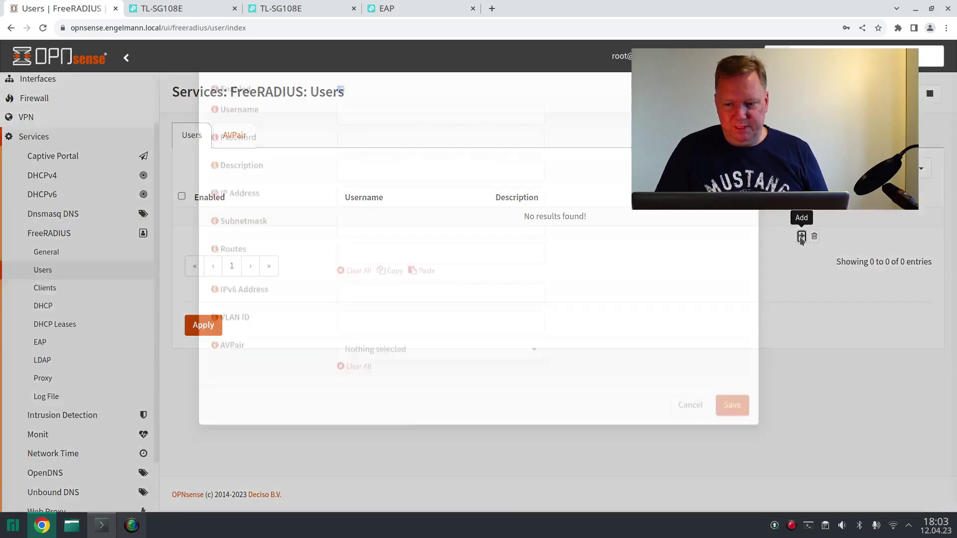
left_click(407, 192)
type("Laptop")
key("Tab")
key("Tab")
type("****")
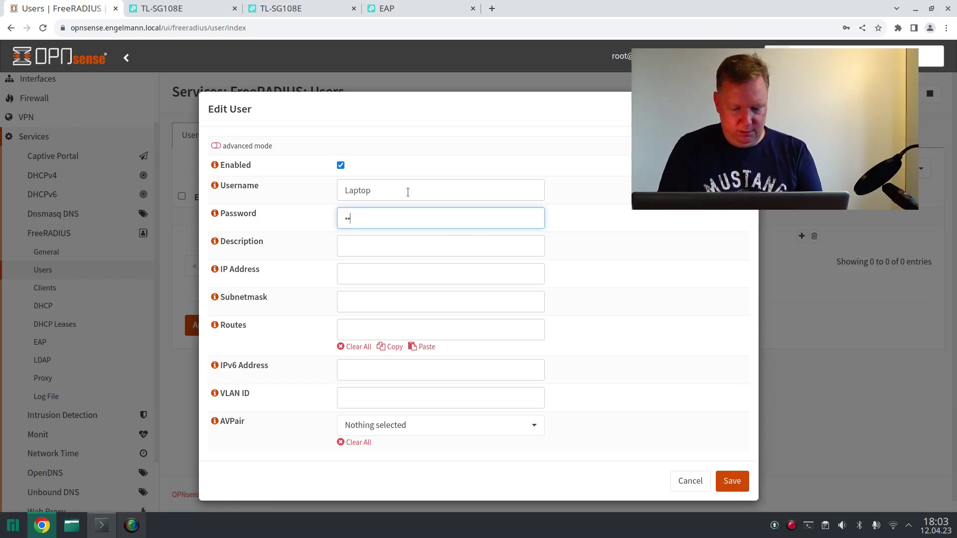
type("******")
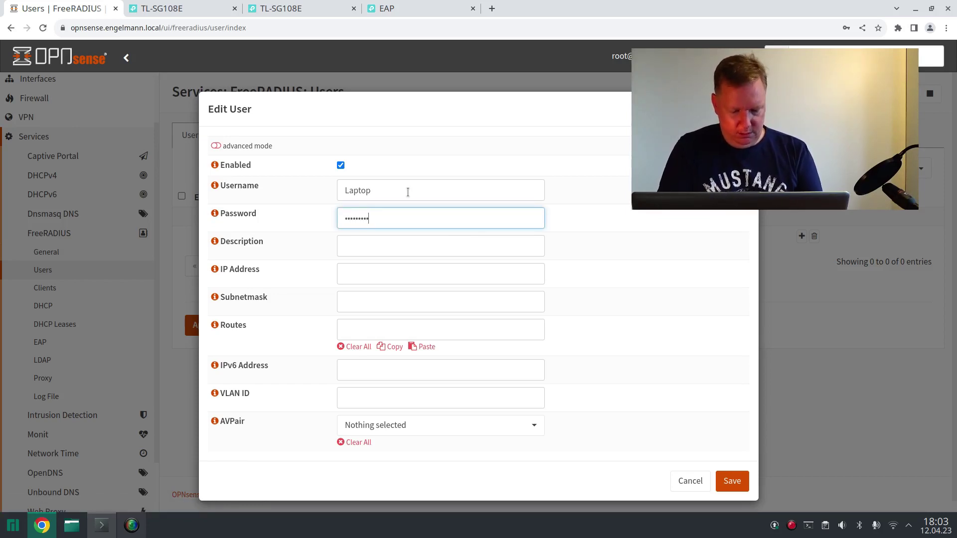
type("************")
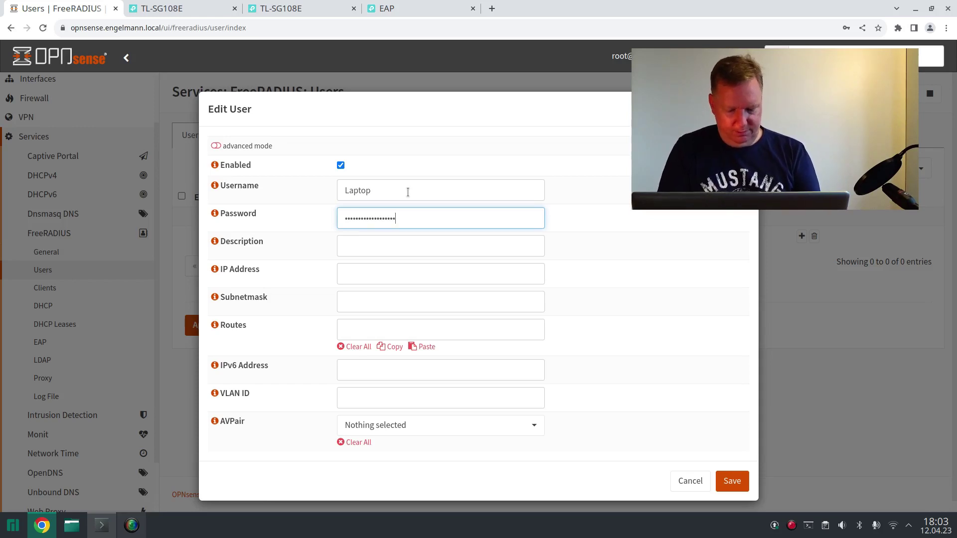
type("***")
left_click(389, 244)
type("Laptop")
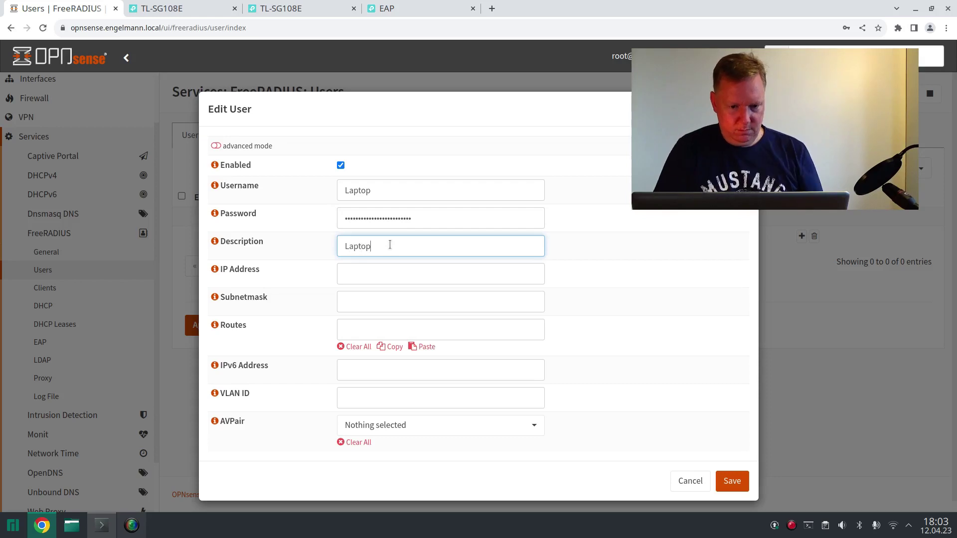
- Review the IP address and VLAN ID options, then save the Laptop user and apply
left_click(370, 279)
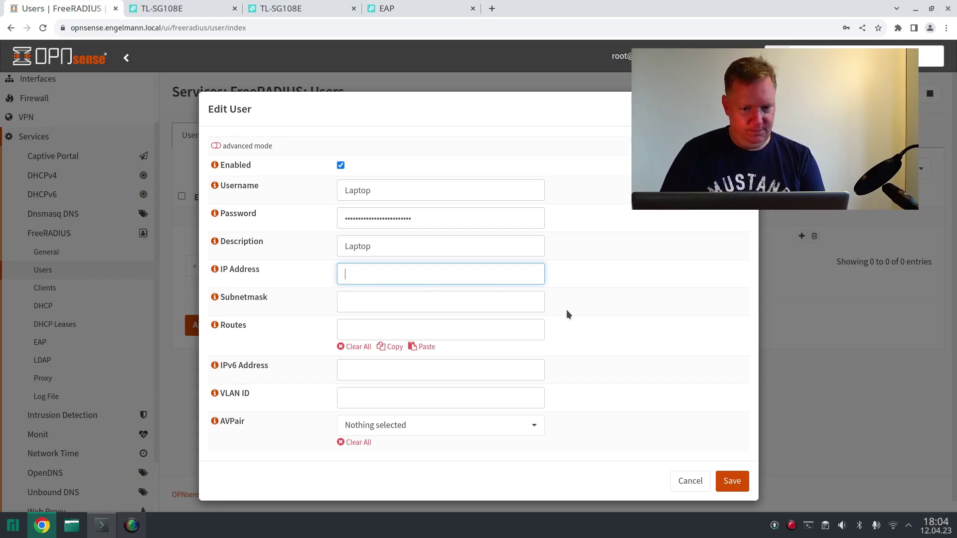
left_click(215, 270)
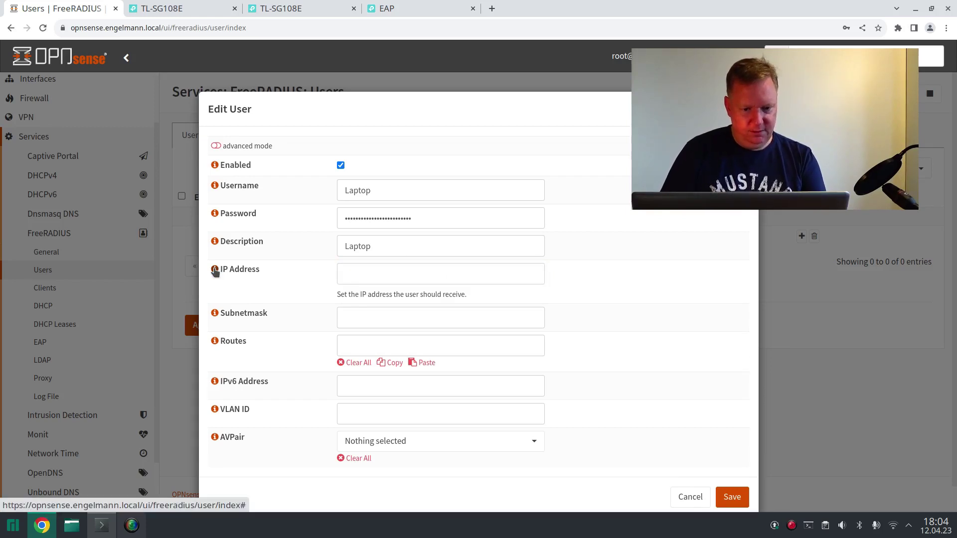
left_click(215, 270)
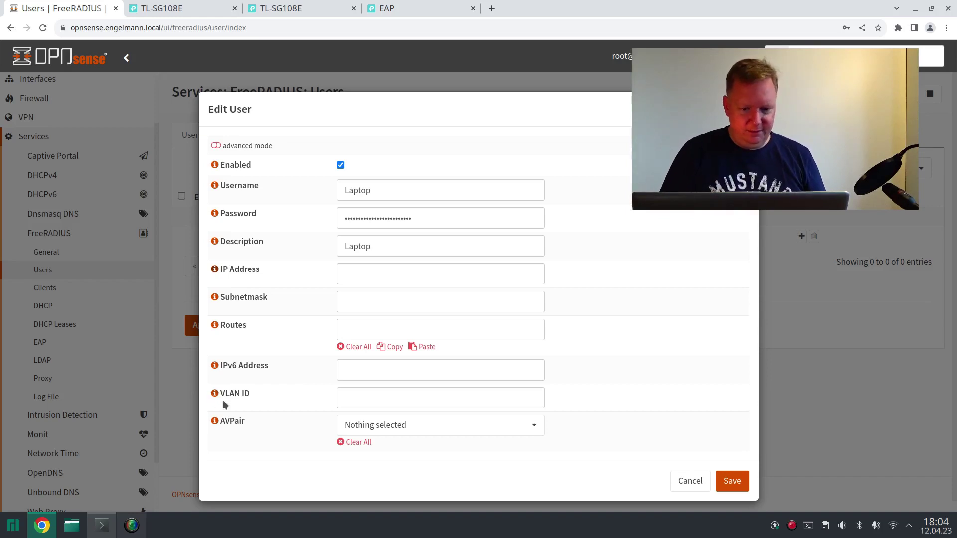
left_click(362, 399)
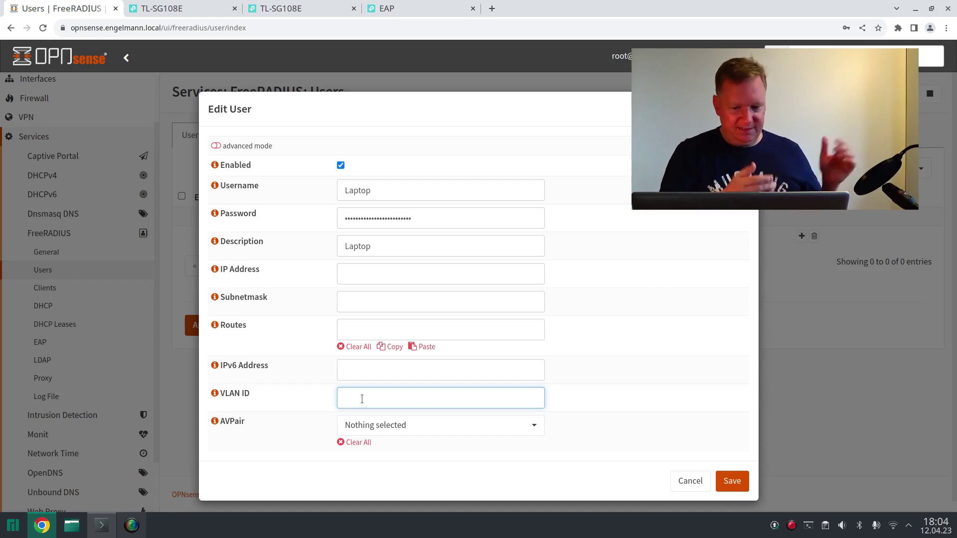
left_click(728, 481)
left_click(211, 328)
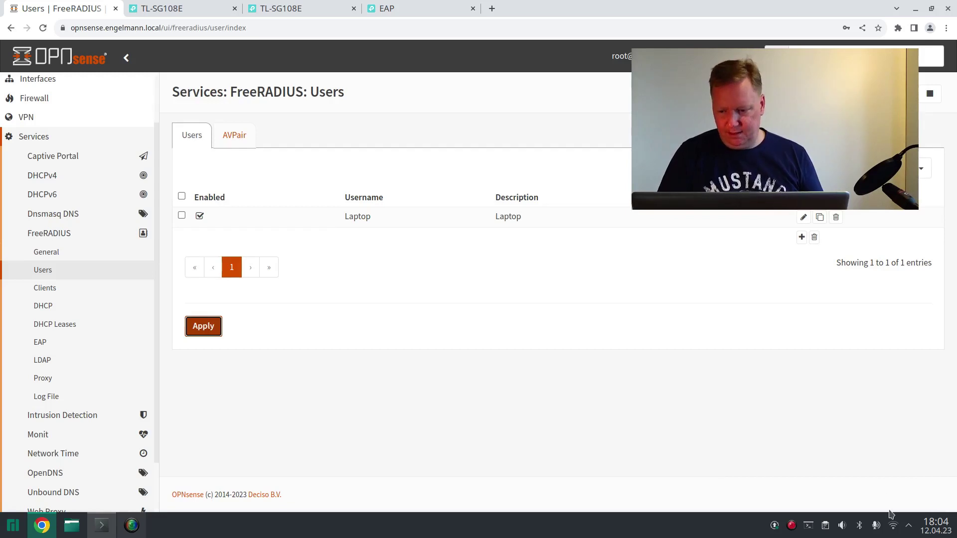
- Open KDE's network Connections settings from the Wi-Fi tray panel
left_click(895, 527)
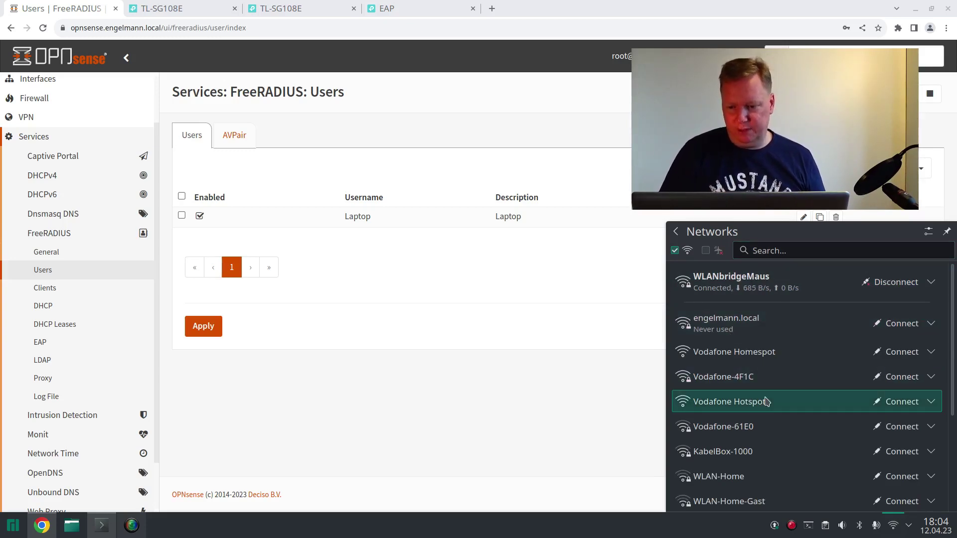
left_click(929, 233)
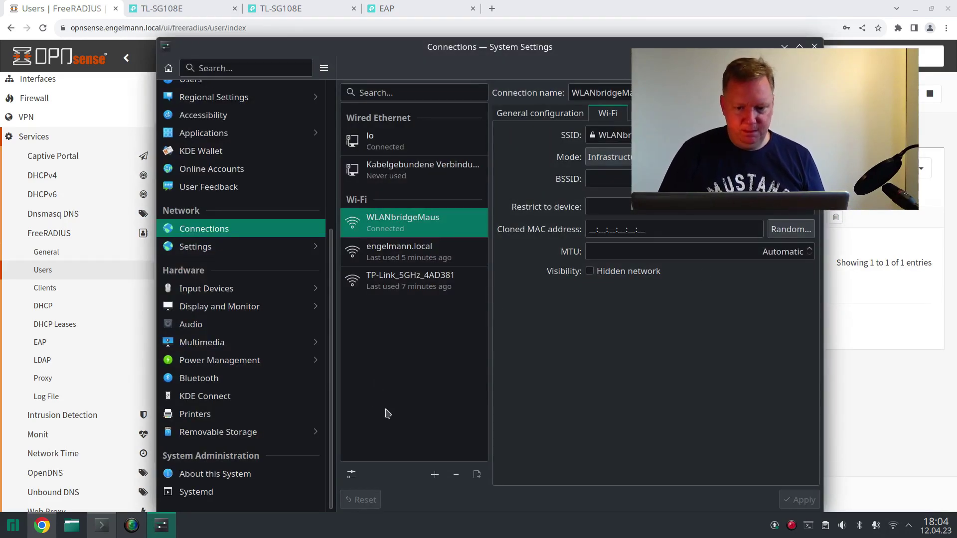
- Add a new Wi-Fi connection and enter SSID engelmann.local31
left_click(434, 478)
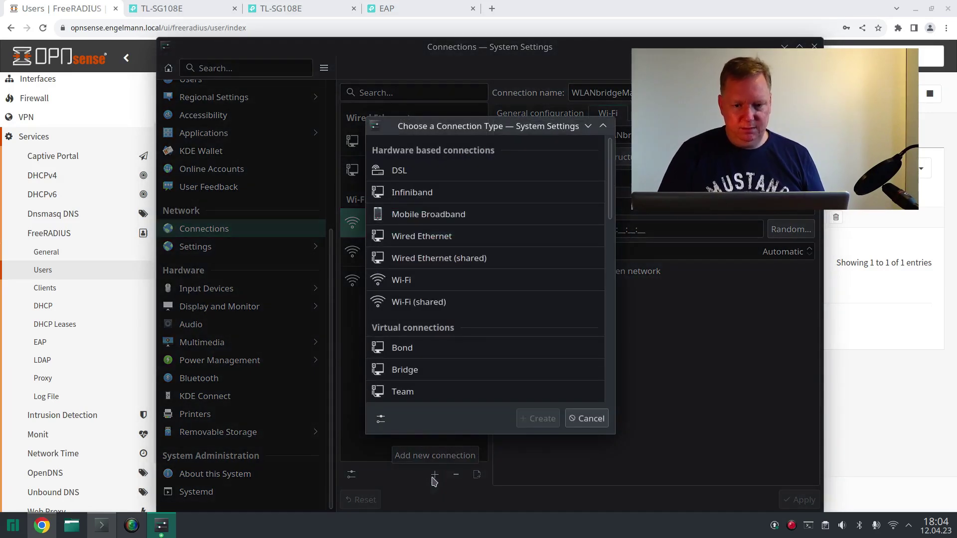
left_click(456, 280)
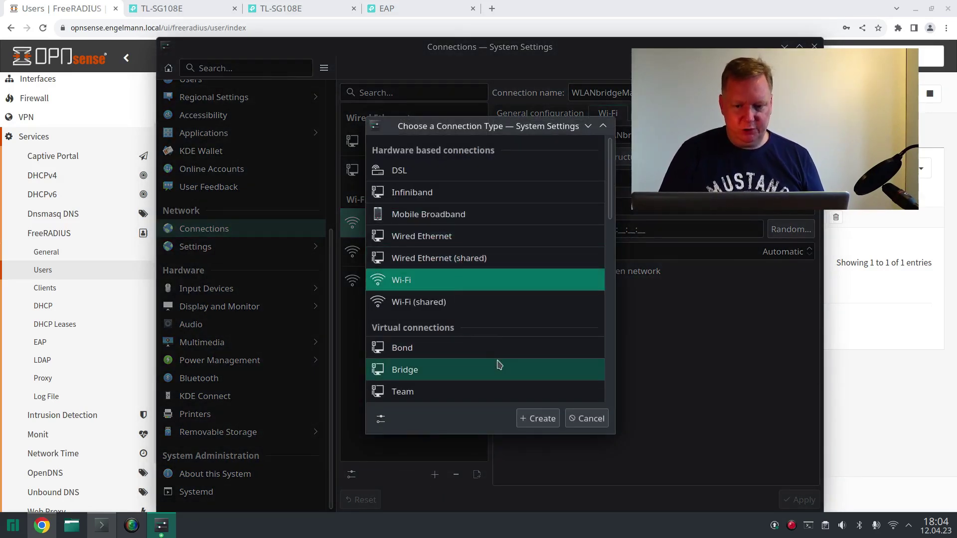
left_click(533, 421)
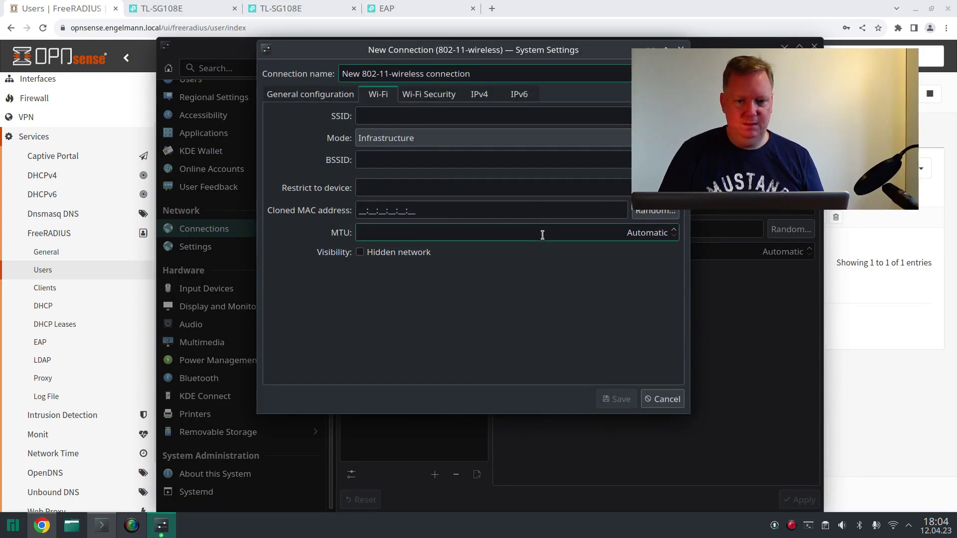
left_click(412, 118)
type("e")
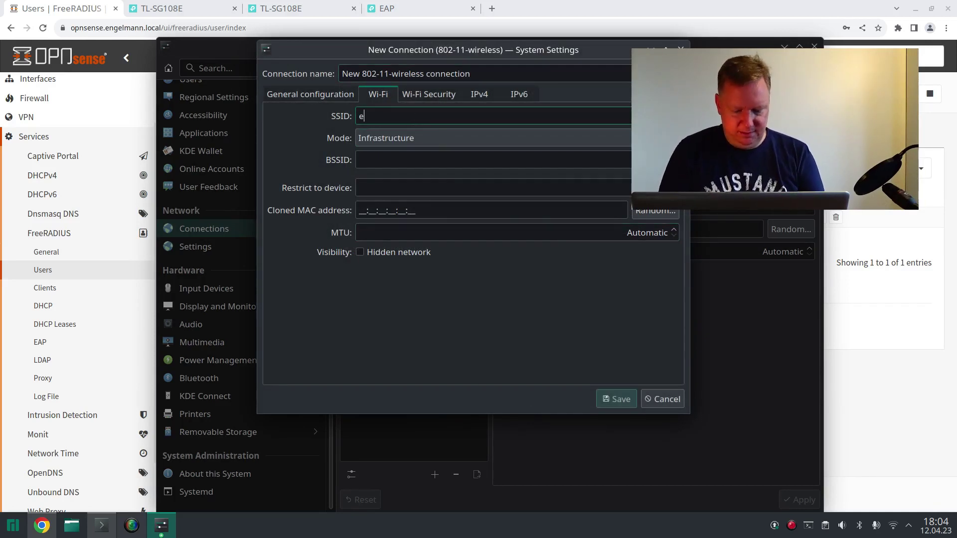
type("ngelmann.local31")
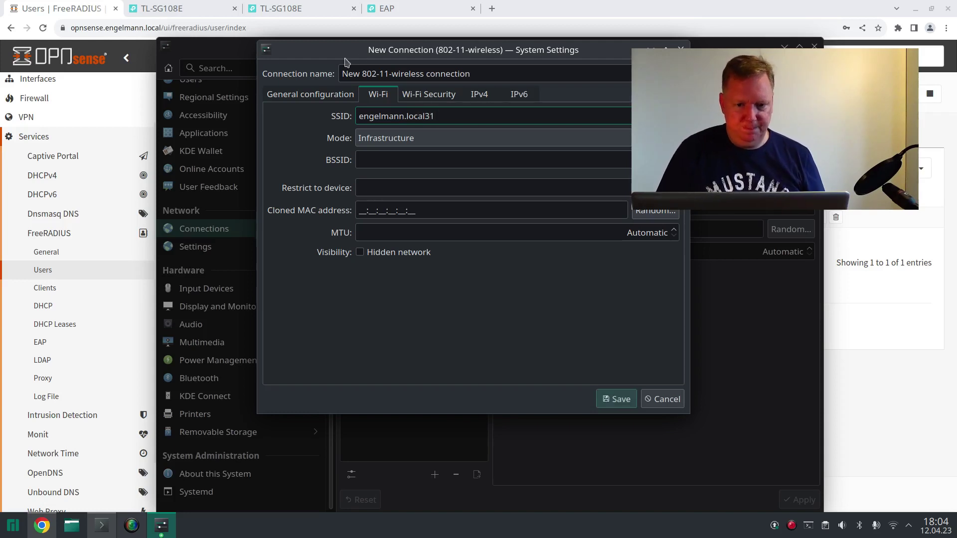
- Keep Infrastructure mode, mark the network hidden, and name the connection engelmann.local31
left_click(424, 145)
left_click(422, 148)
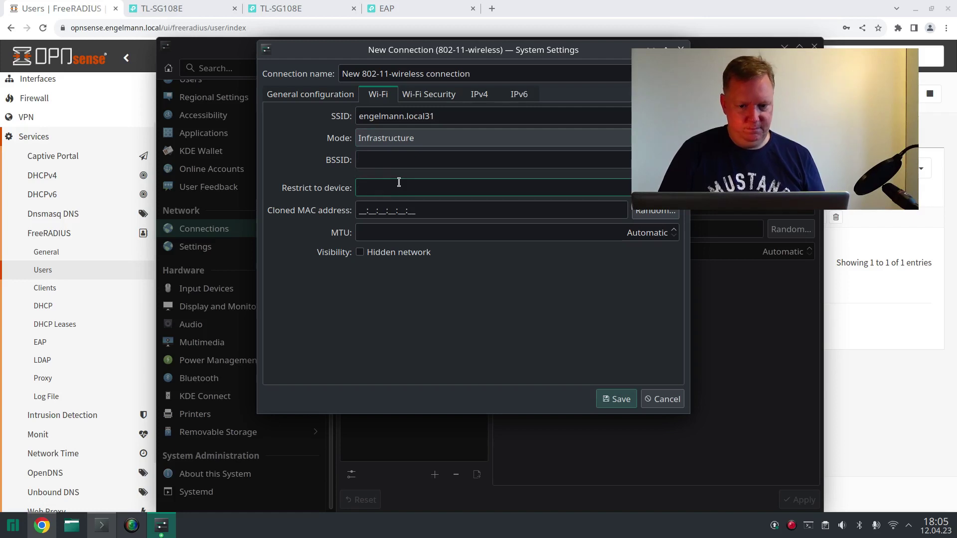
left_click(360, 253)
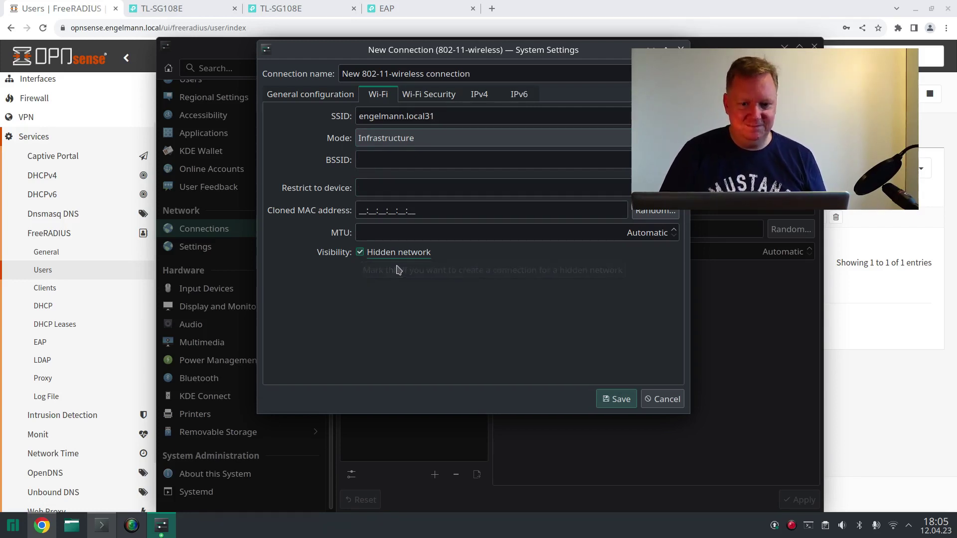
triple_click(441, 74)
type("engelmann.local31")
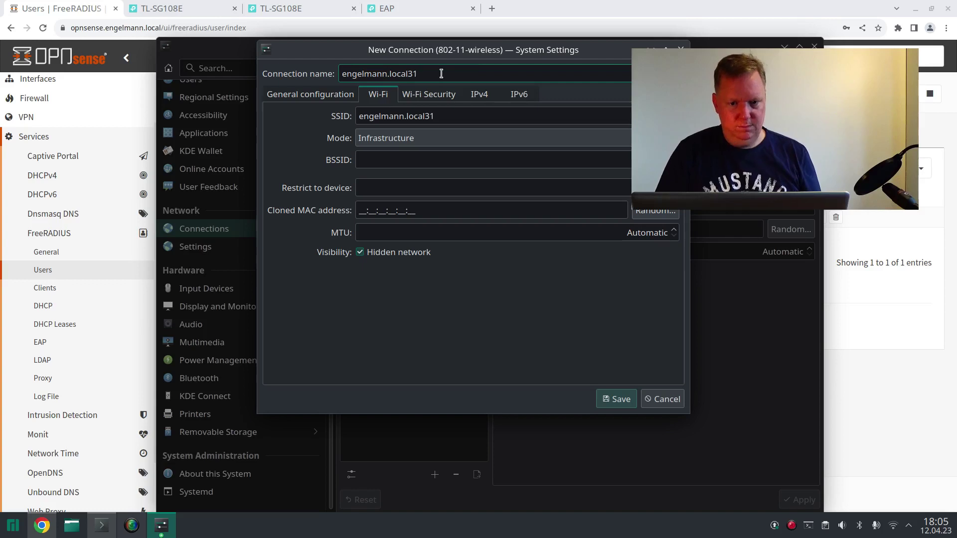
left_click(314, 94)
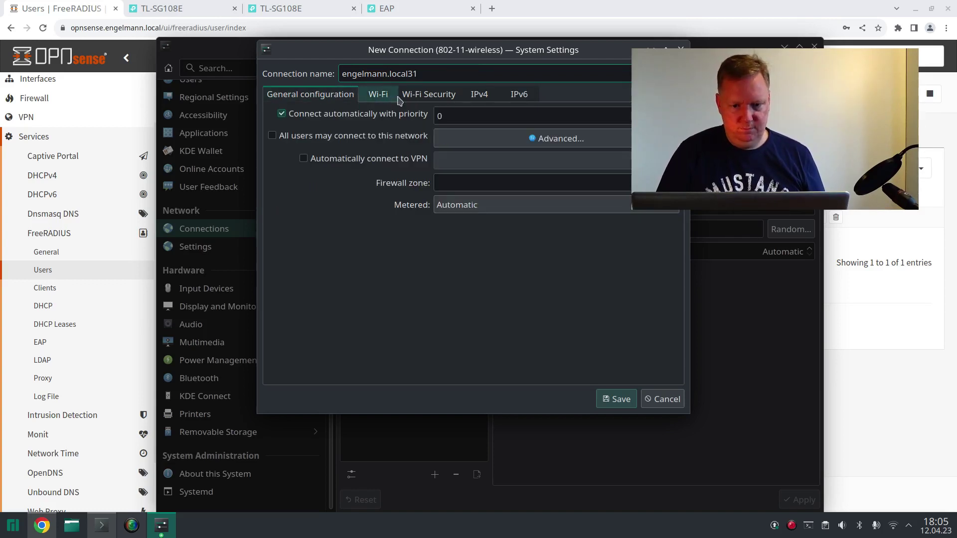
- Set the connection's security to WPA/WPA2 Enterprise using PEAP with MSCHAPv2 inner authentication
left_click(441, 94)
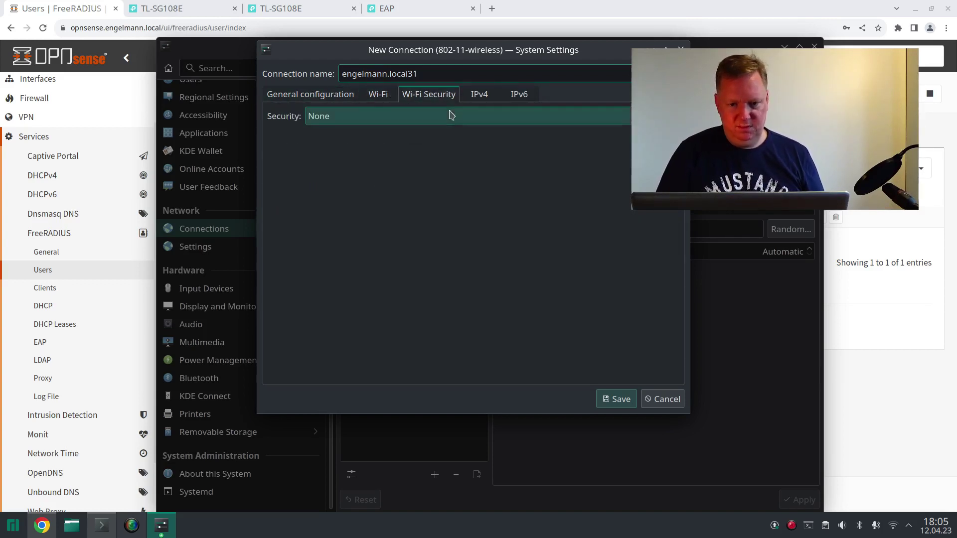
left_click(451, 116)
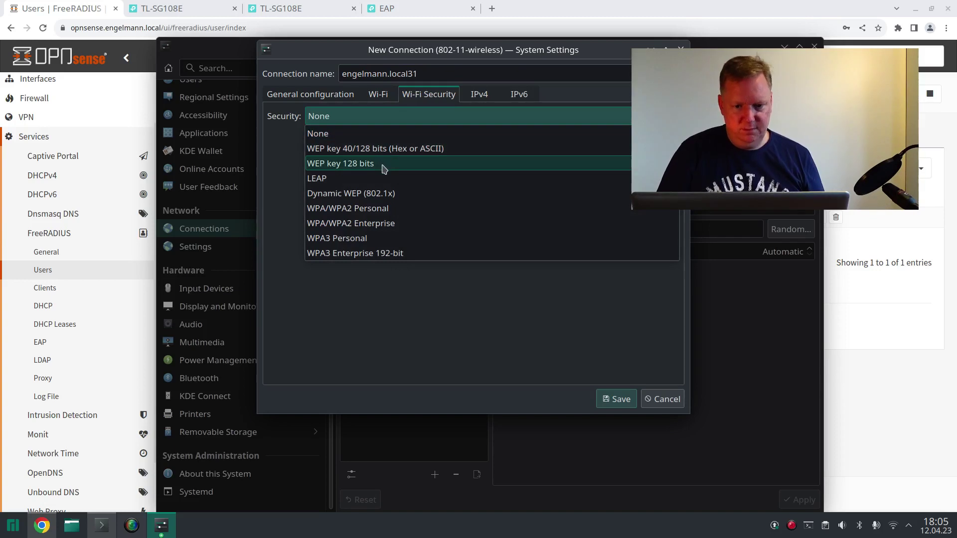
left_click(377, 224)
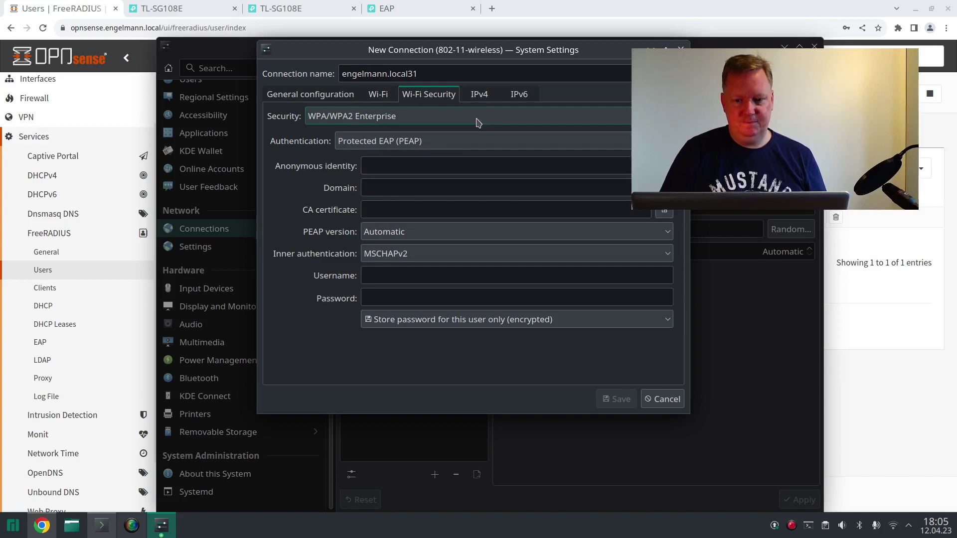
left_click(480, 96)
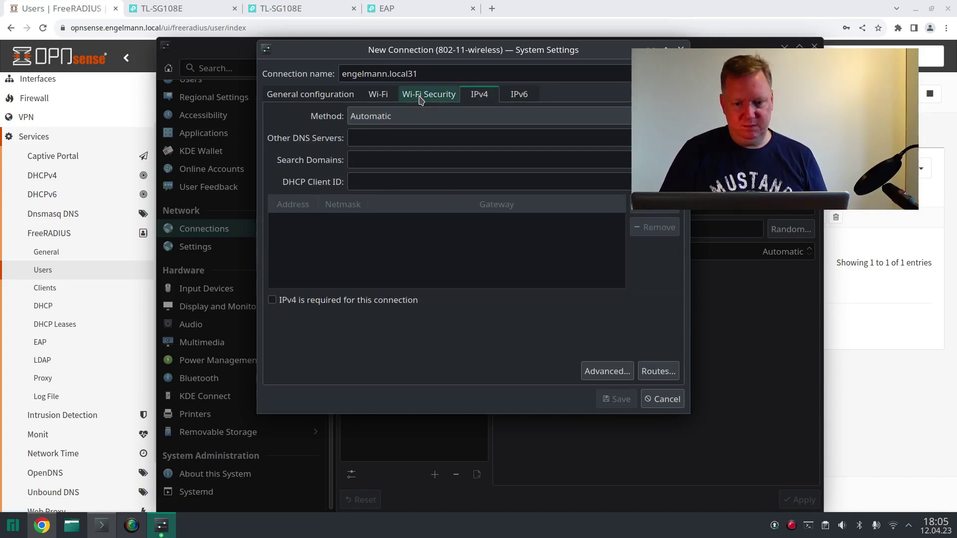
left_click(421, 99)
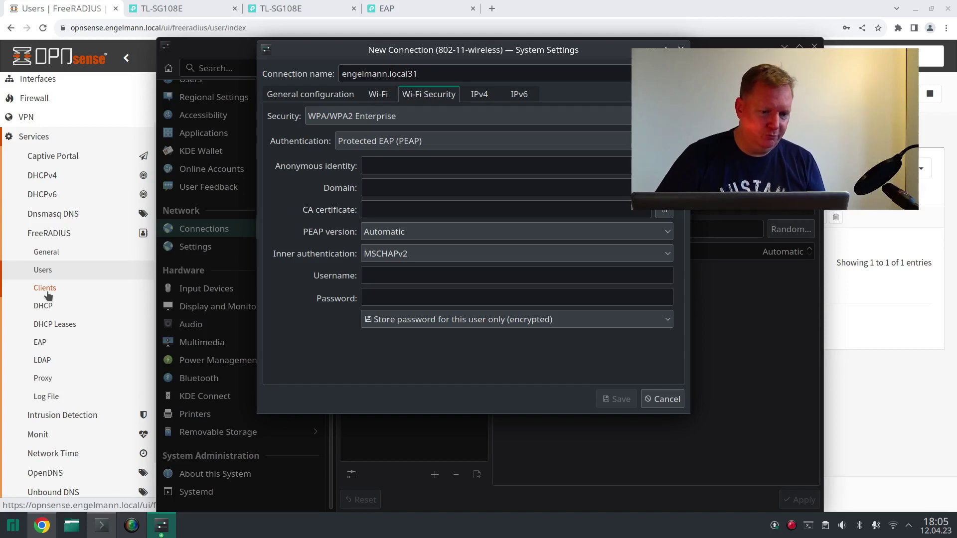
- Confirm FreeRADIUS's Default EAP Type is PEAP, then return to the Wi-Fi Security settings
left_click(40, 343)
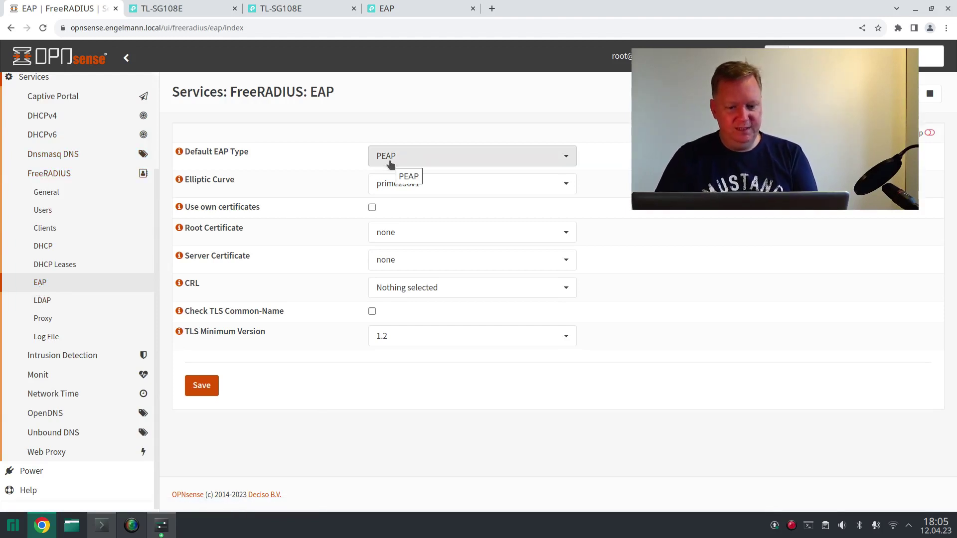
key("alt+Tab")
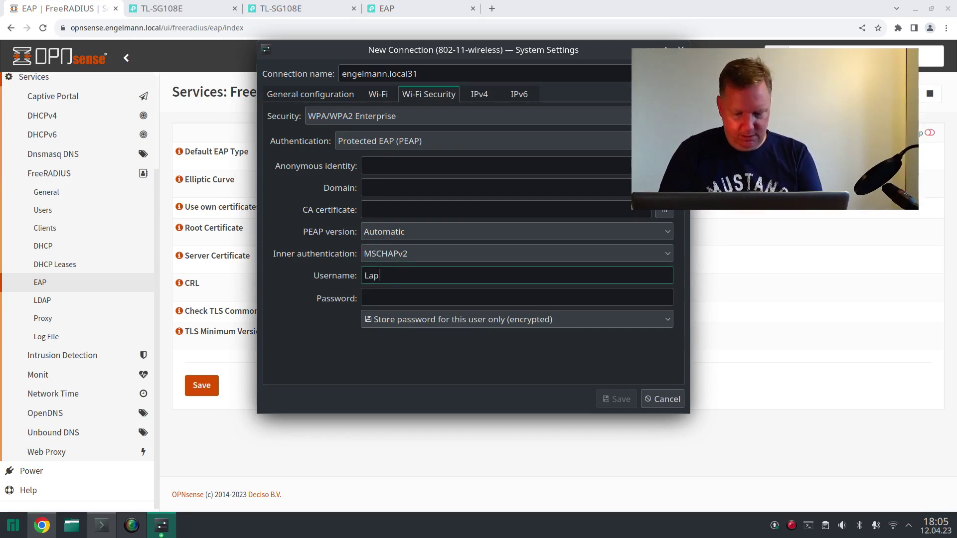
- Enter the enterprise account password and save the new wireless connection
key("Tab")
type("***")
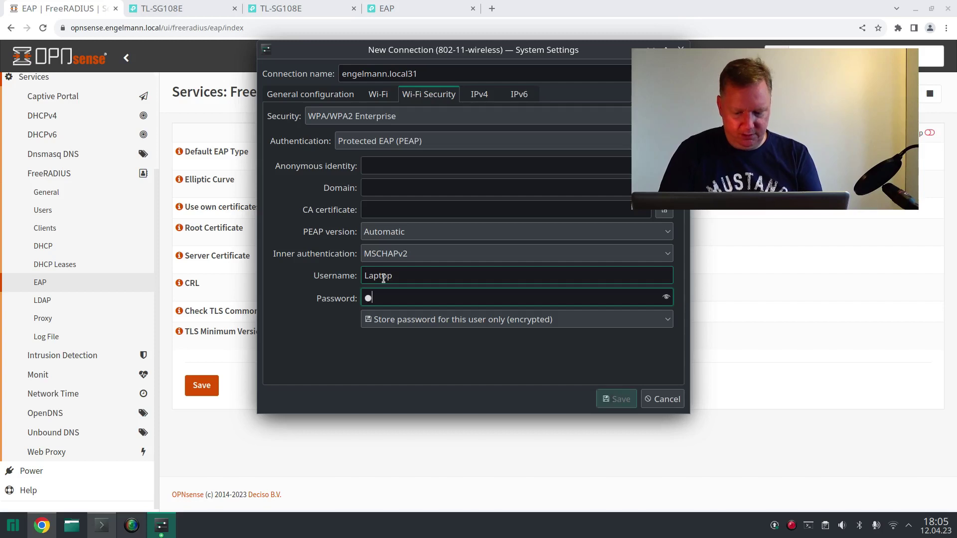
type("****************")
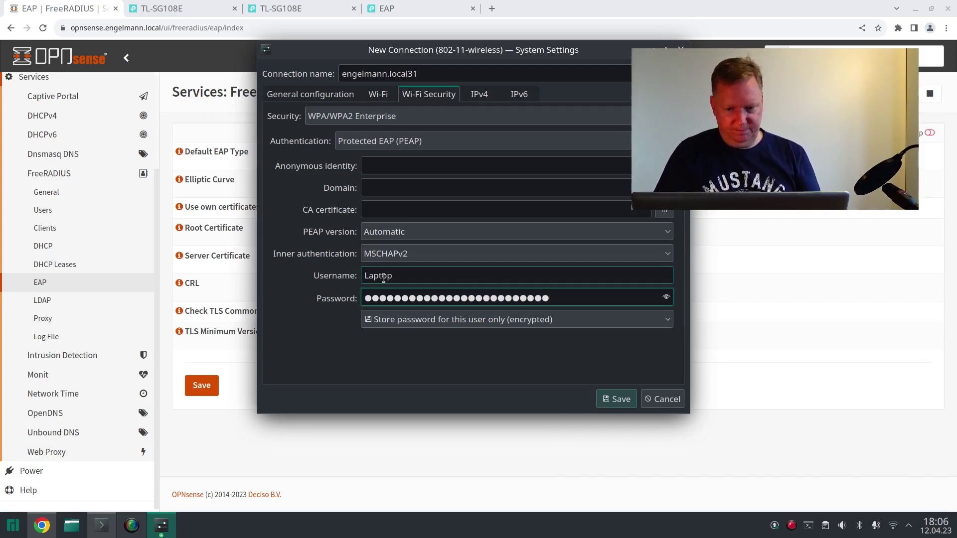
left_click(603, 400)
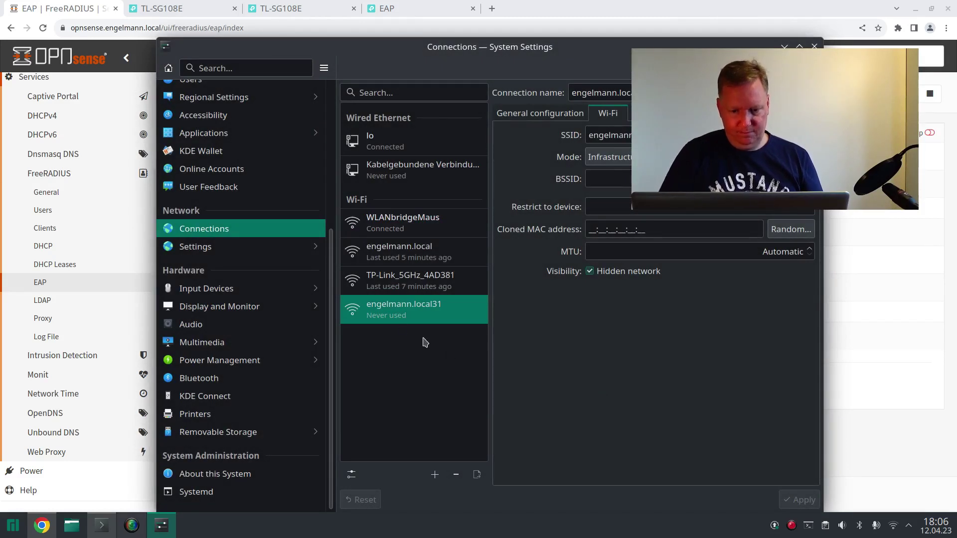
- Connect the laptop to the engelmann.local31 network from the Connections list
right_click(396, 318)
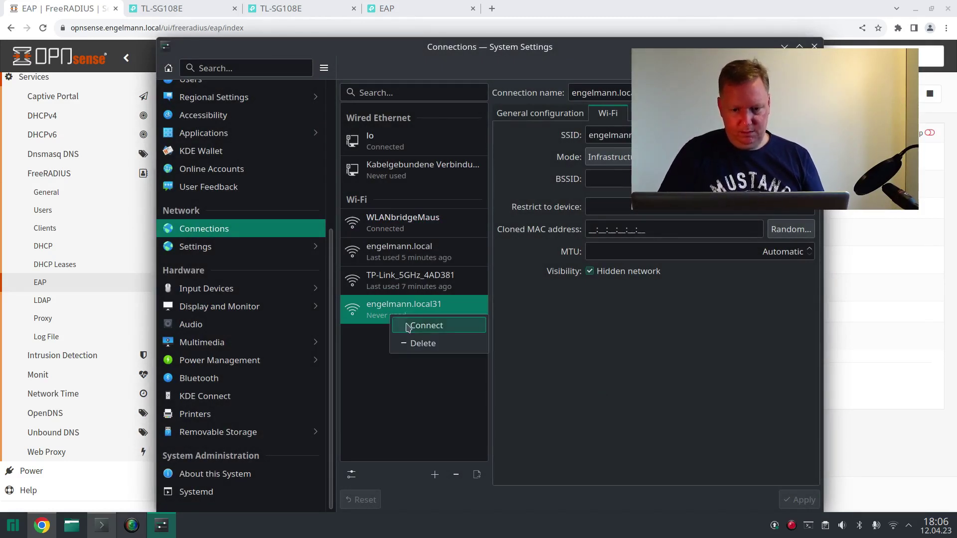
left_click(410, 325)
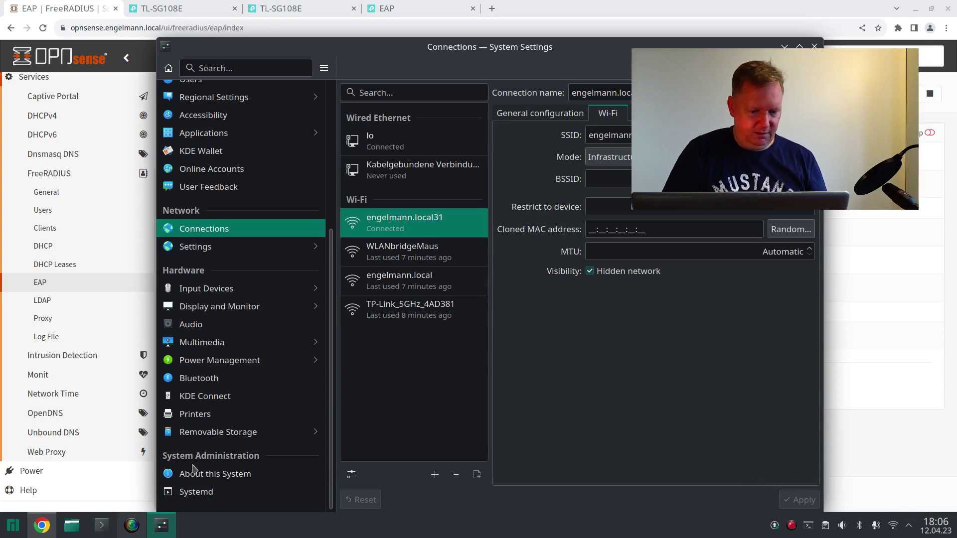
left_click(103, 524)
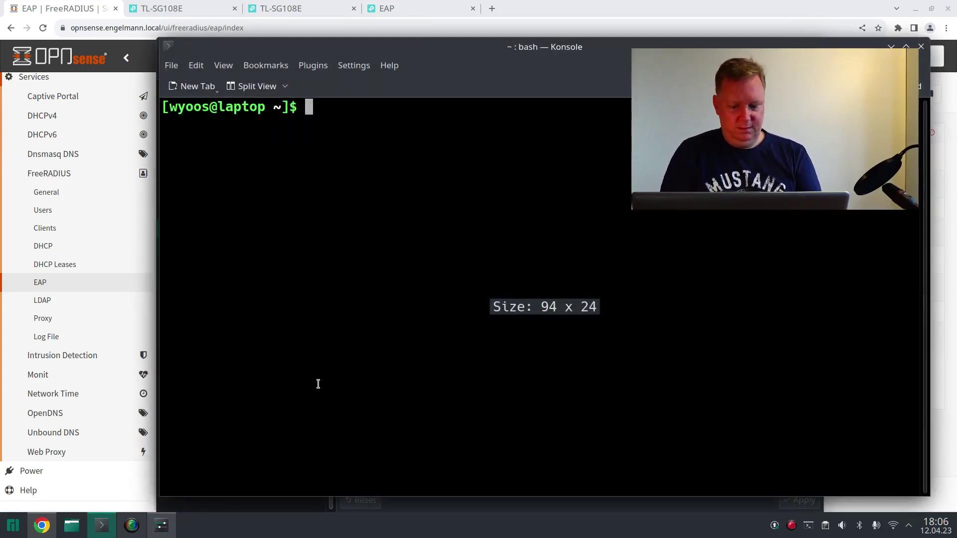
- Run ip a and highlight the Wi-Fi interface's 10.1.31.50 address
type("ip a")
key("Return")
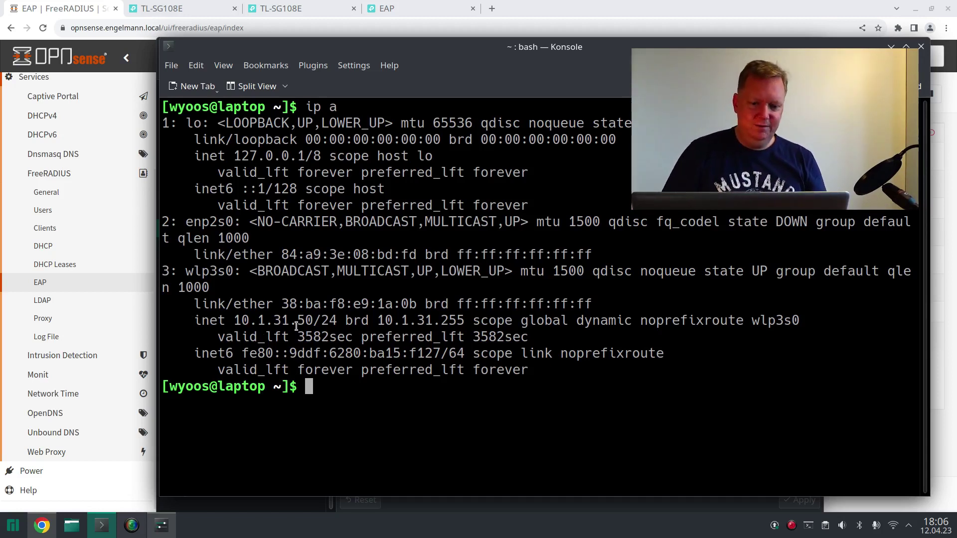
left_click_drag(235, 319, 288, 321)
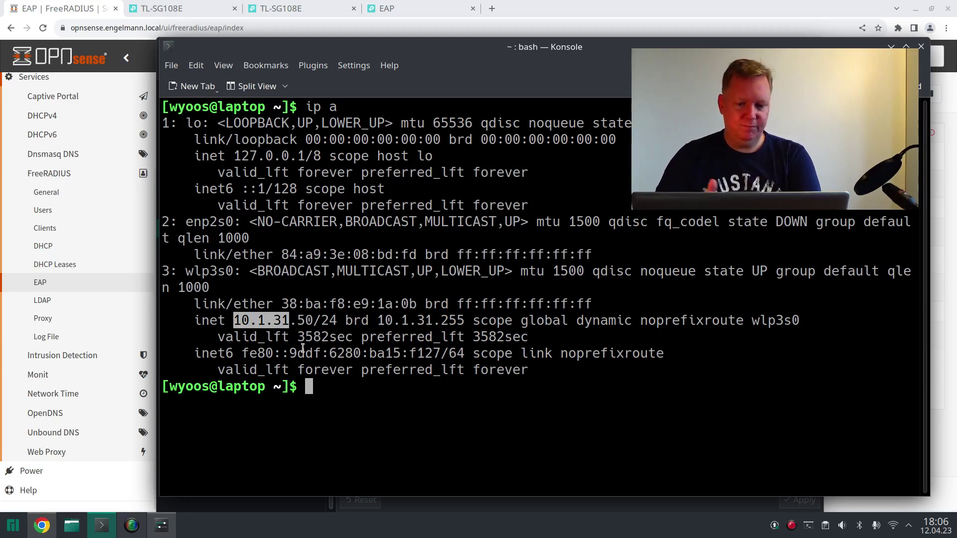
- Ping 8.8.8.8 and stop it, showing 3 replies with 0% packet loss
type("ping ")
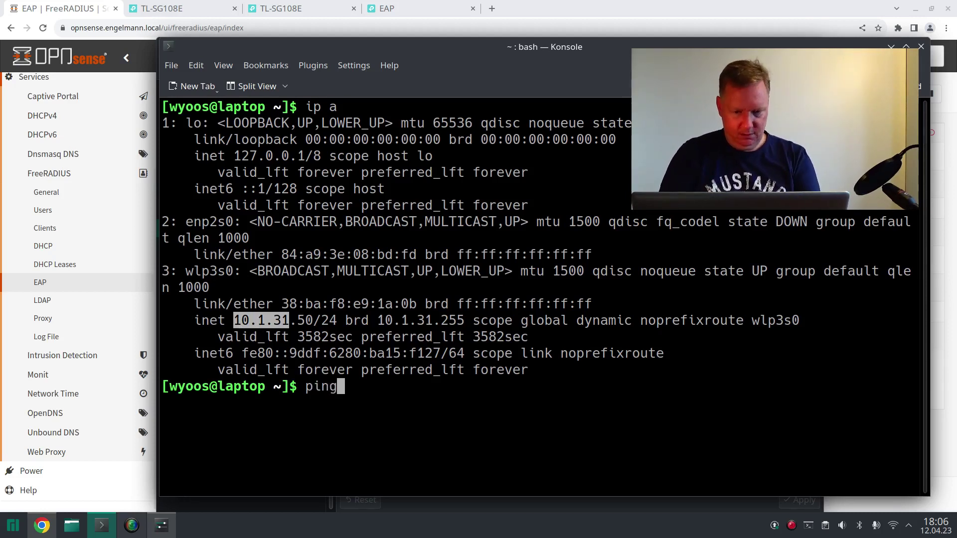
type("8.8.8.8")
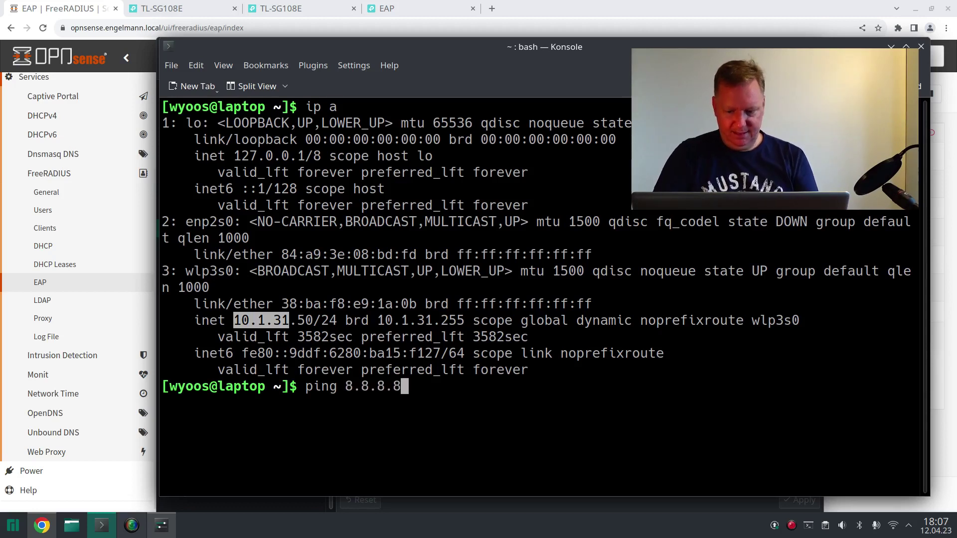
key("Return")
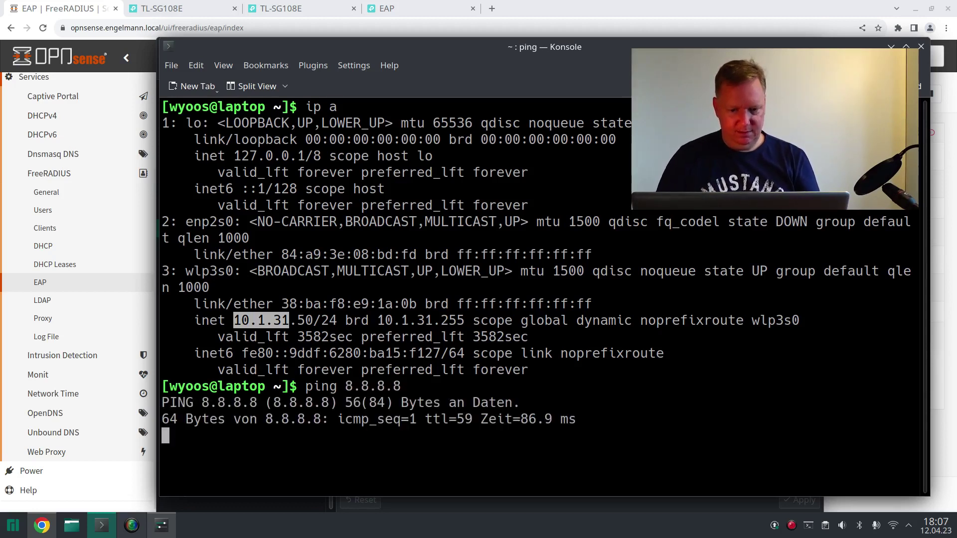
key("ctrl+c")
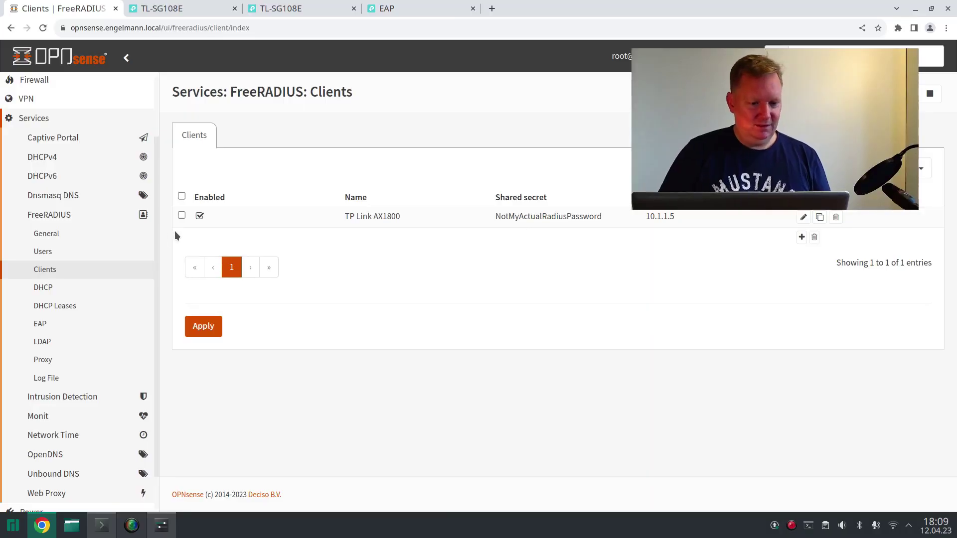
- Review FreeRADIUS General settings and the TP Link AX1800 client, then return to the EAP610 page
left_click(100, 236)
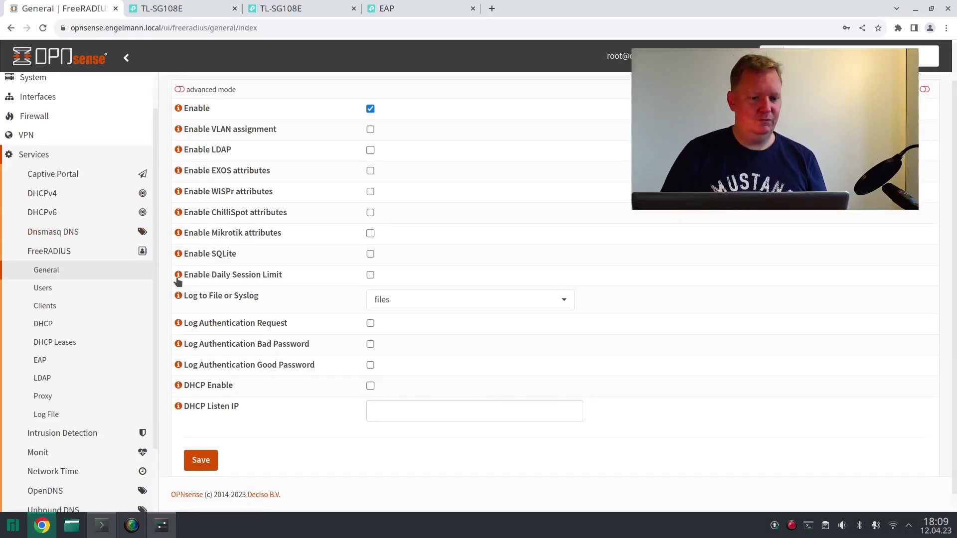
left_click(73, 306)
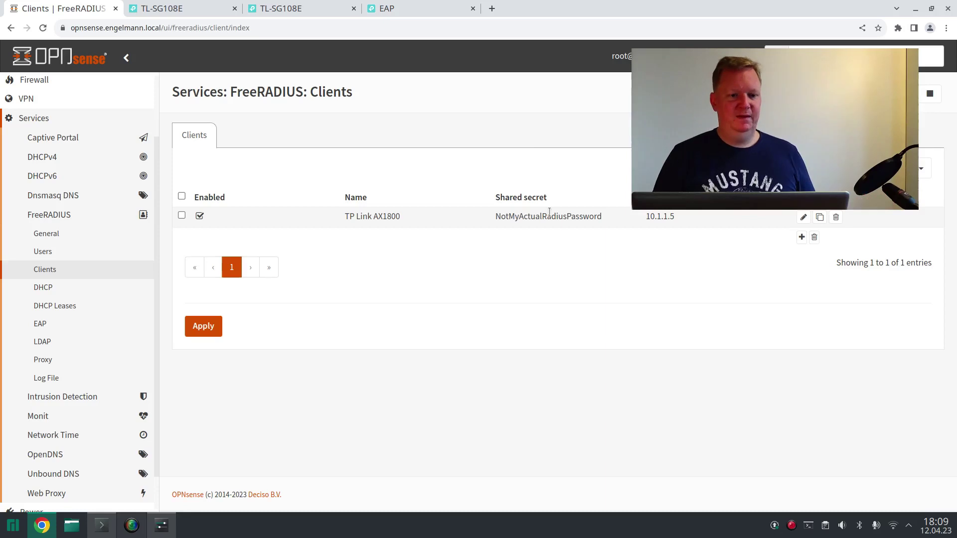
left_click(433, 9)
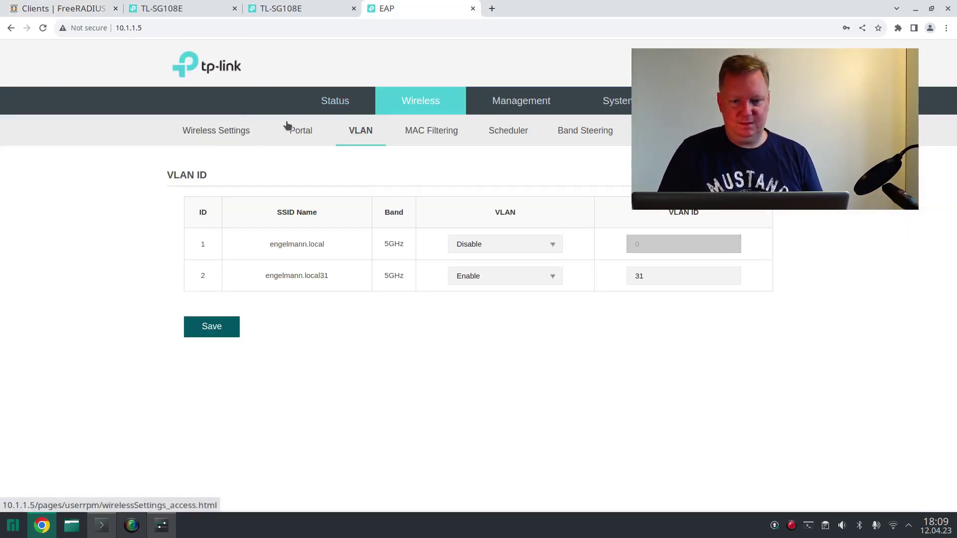
- Check the EAP610's network IP settings and its 5GHz wireless SSID list
left_click(518, 110)
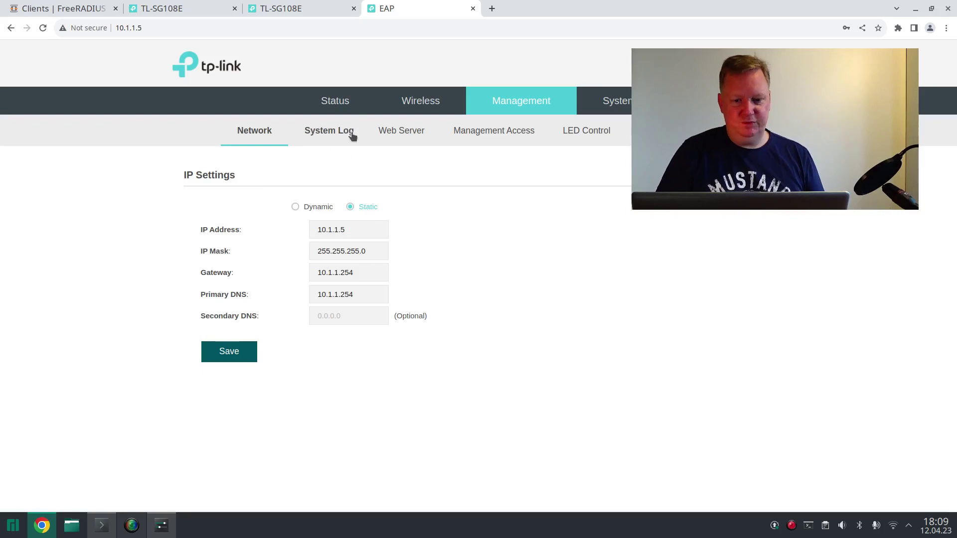
left_click(390, 106)
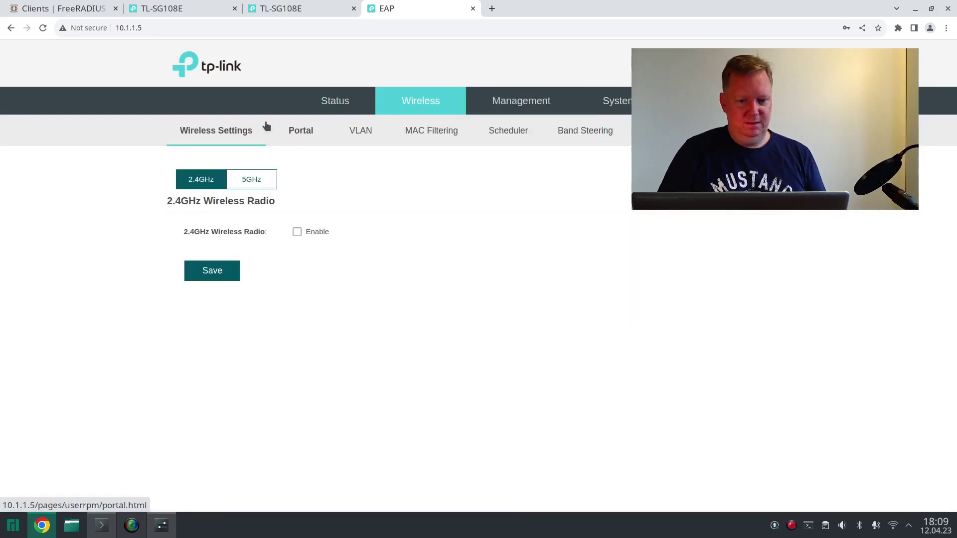
left_click(242, 180)
scroll(309, 244, "down", 4)
scroll(310, 244, "up", 1)
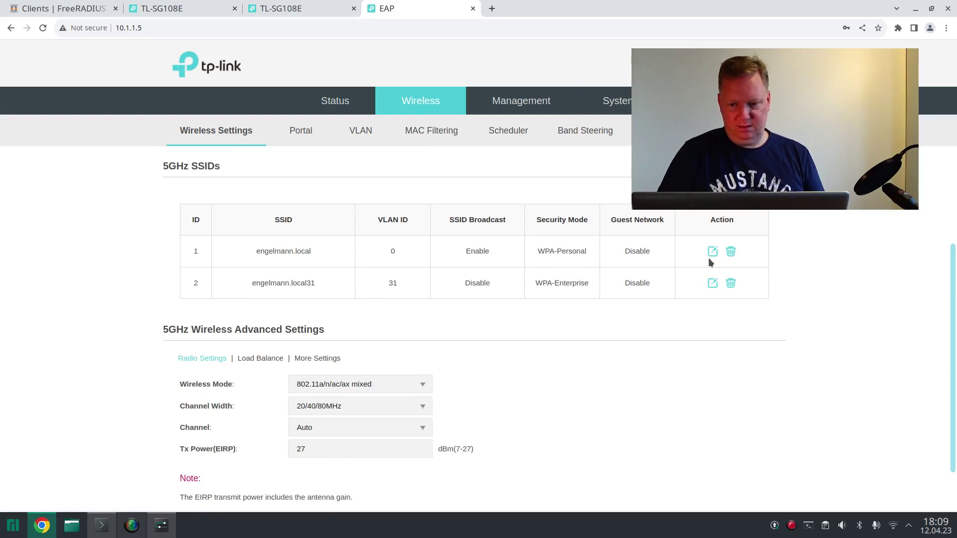
- Review engelmann.local31's WPA-Enterprise RADIUS settings, then show the FreeRADIUS Users list in OPNsense
left_click(712, 283)
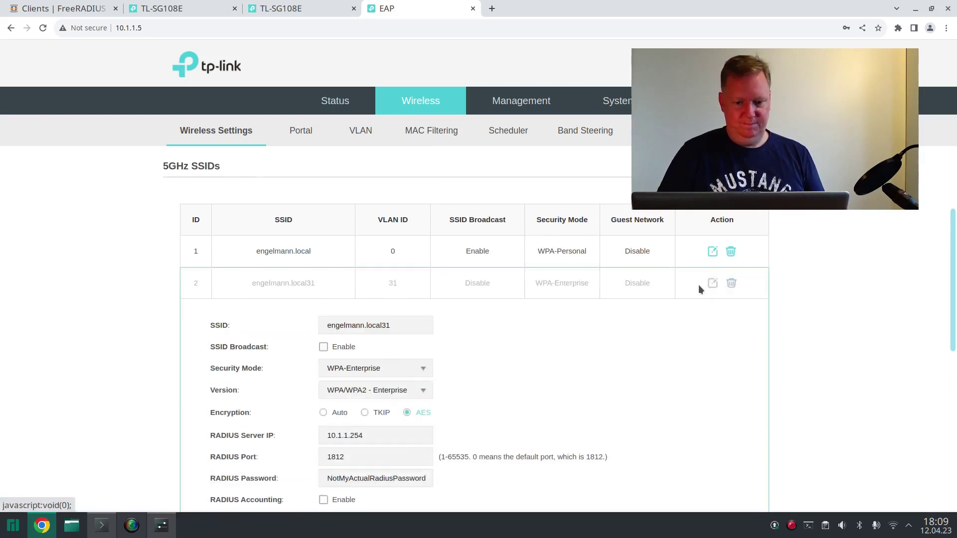
scroll(649, 309, "down", 7)
scroll(650, 309, "up", 3)
scroll(650, 309, "down", 1)
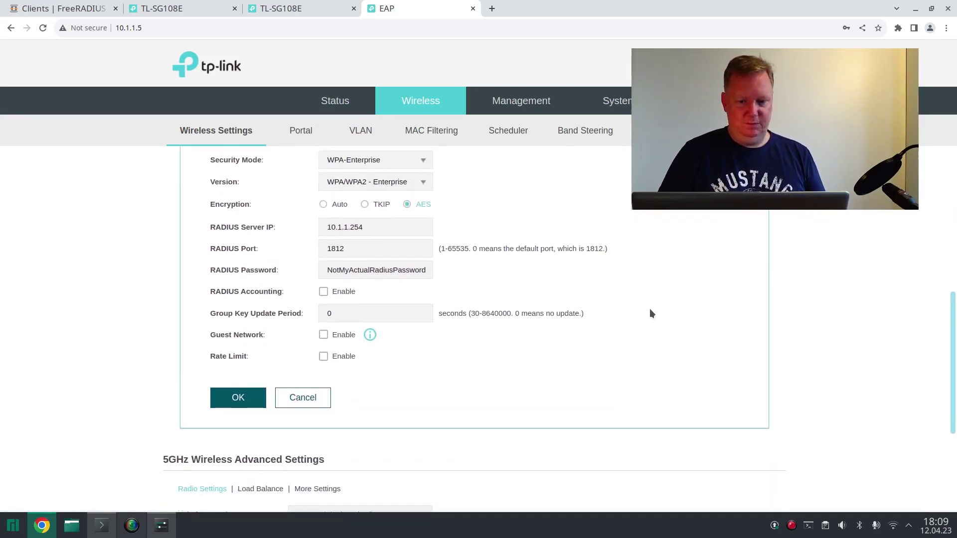
scroll(650, 313, "down", 1)
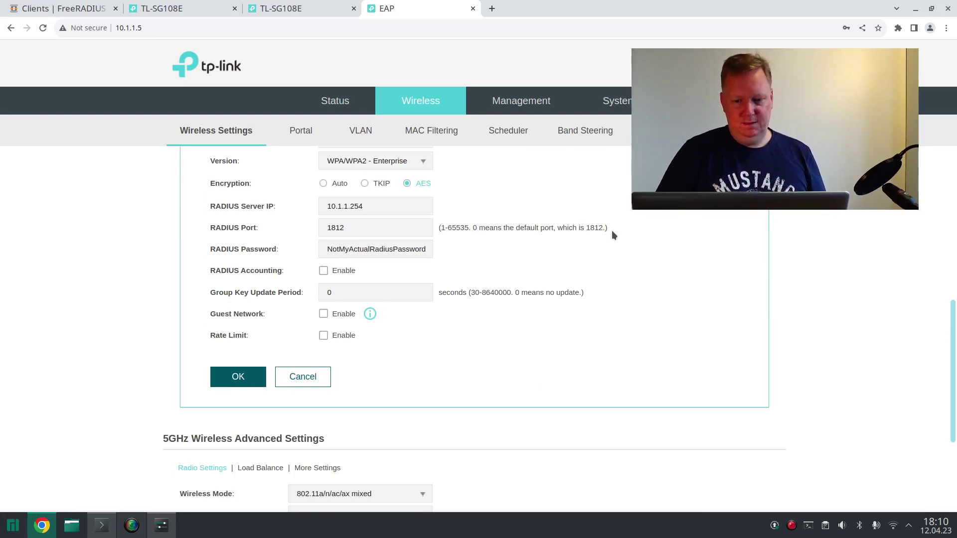
scroll(612, 230, "up", 2)
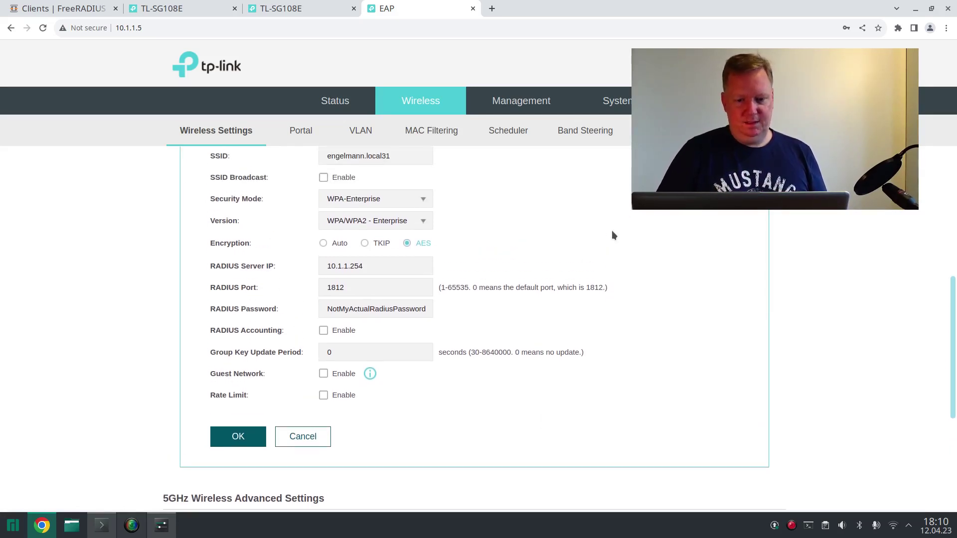
left_click(92, 8)
left_click(83, 250)
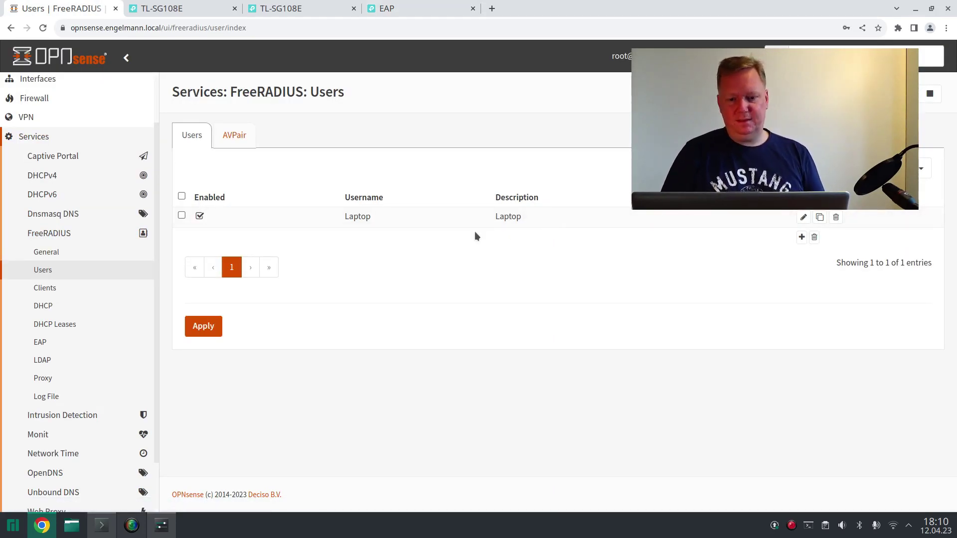